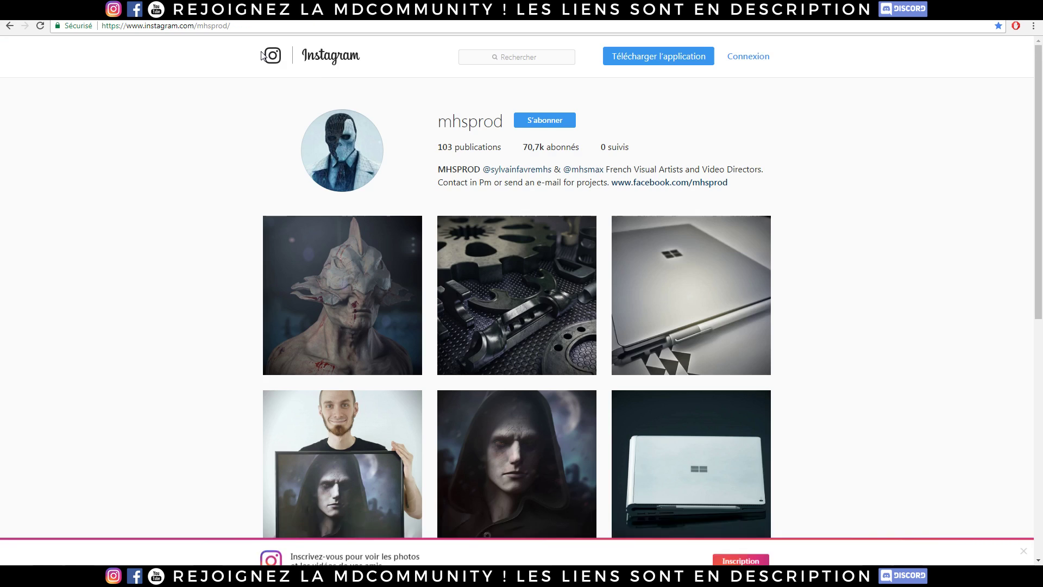
Search Instagram for "motiondesigners" and open the Motion Designers Community profile.
click(522, 57)
text(mo)
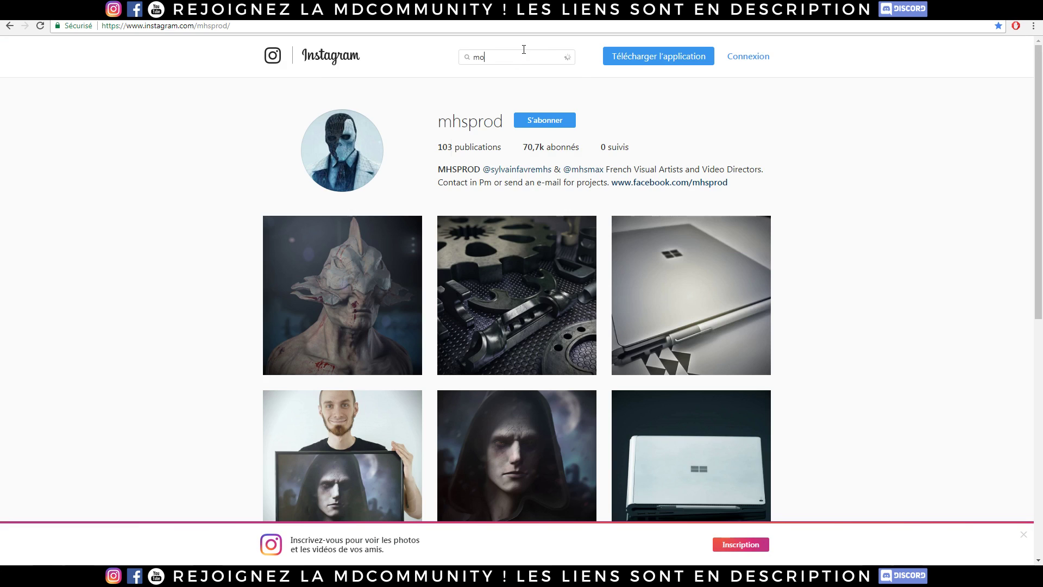
text(tiondesigners)
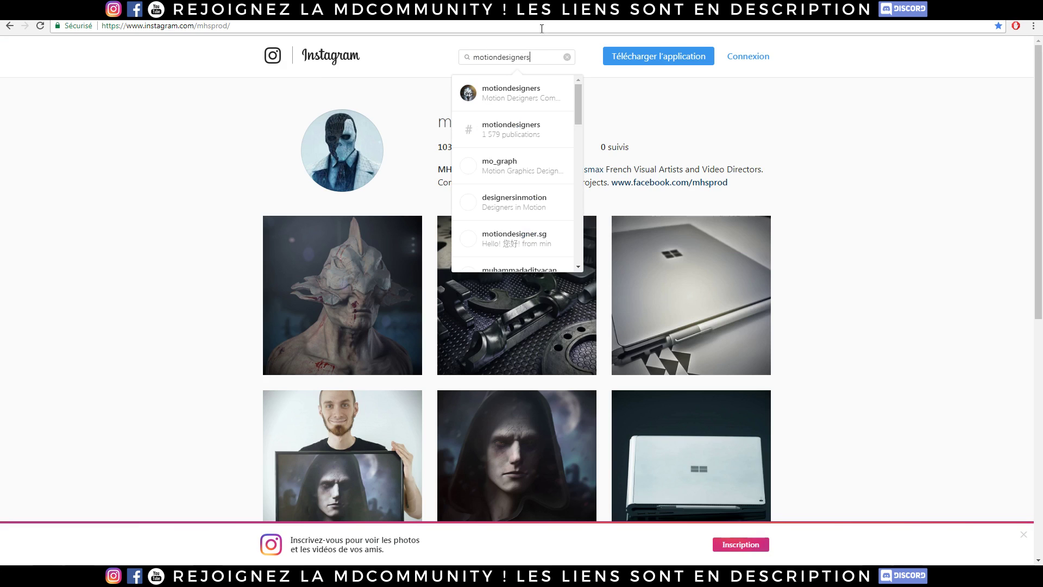
click(509, 99)
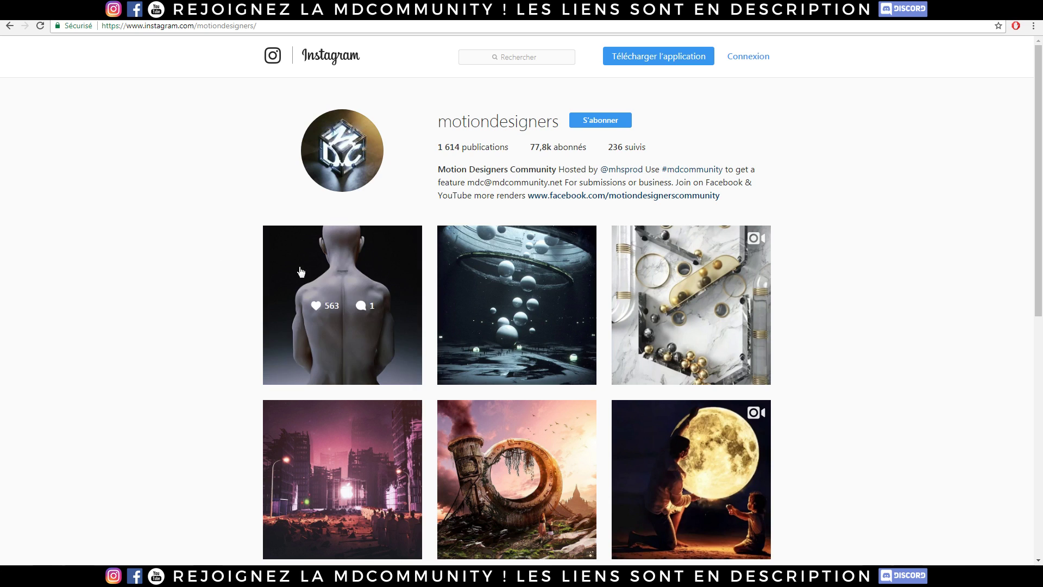
Load more posts on the motiondesigners profile and view the video of the moon pouring down a cliff.
scroll(897, 257, down, 4)
scroll(918, 258, down, 5)
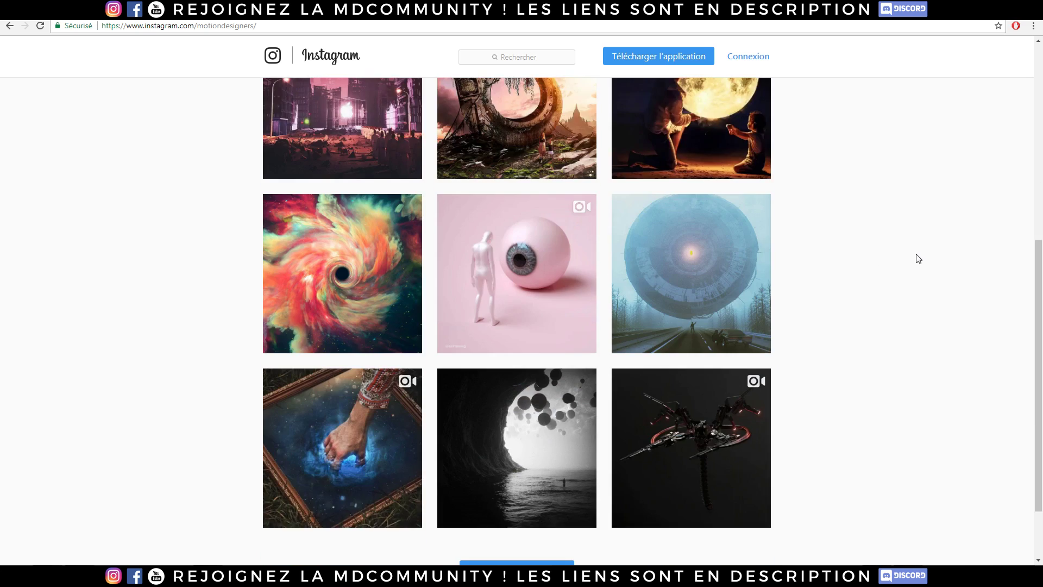
click(554, 476)
scroll(160, 339, down, 3)
scroll(160, 339, down, 2)
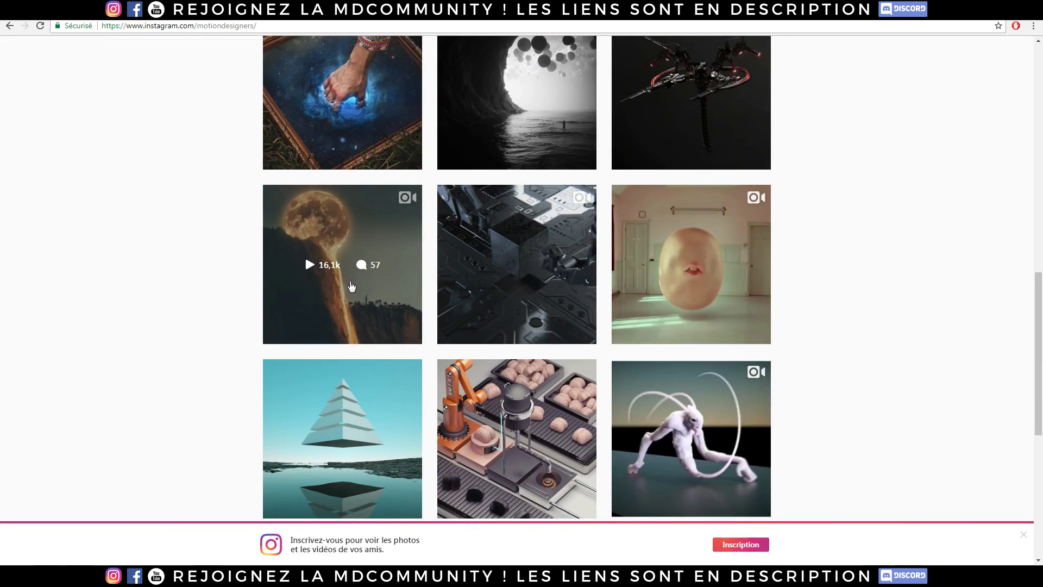
click(322, 294)
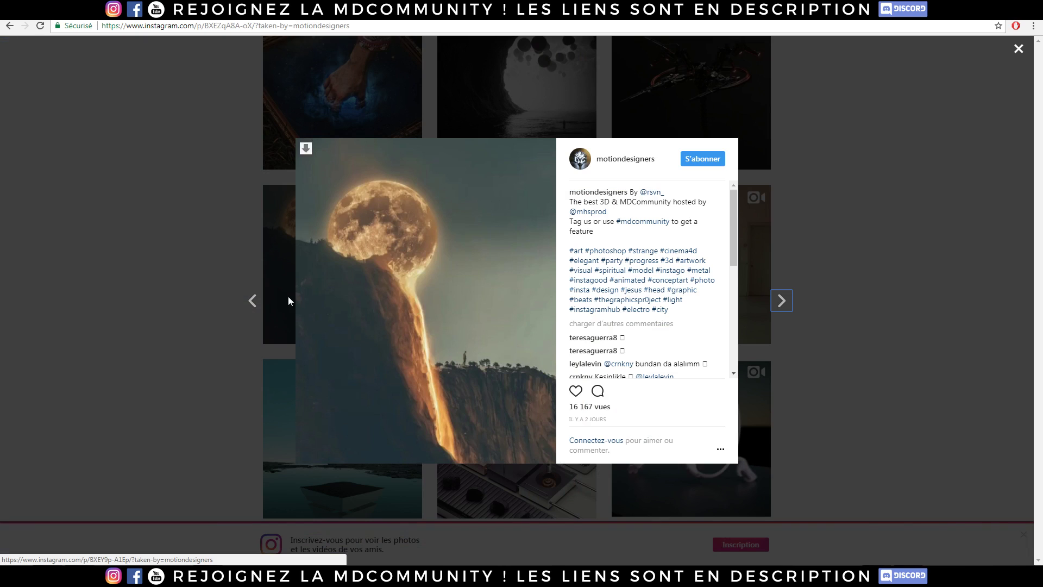
click(413, 303)
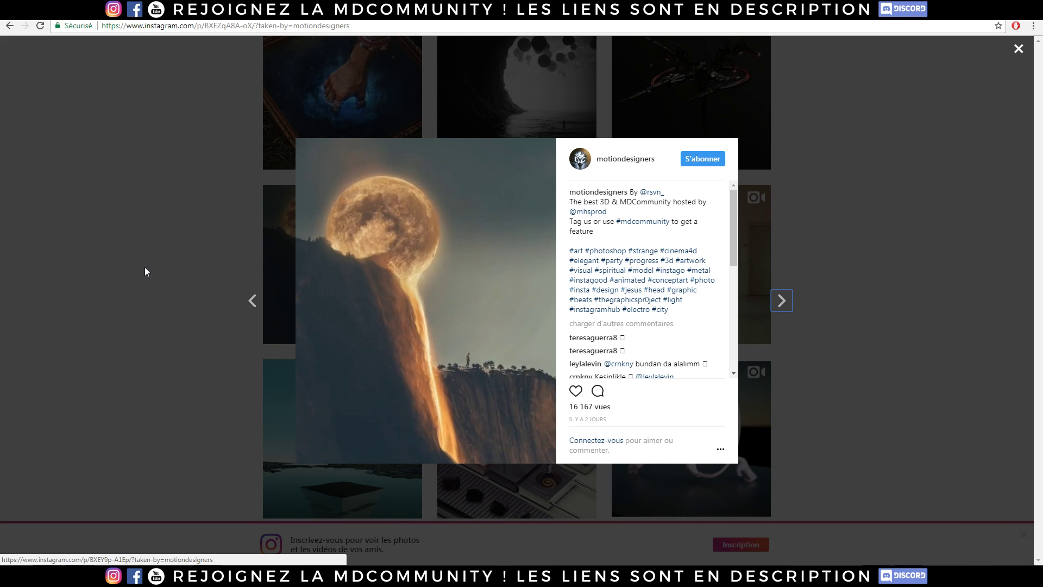
click(143, 271)
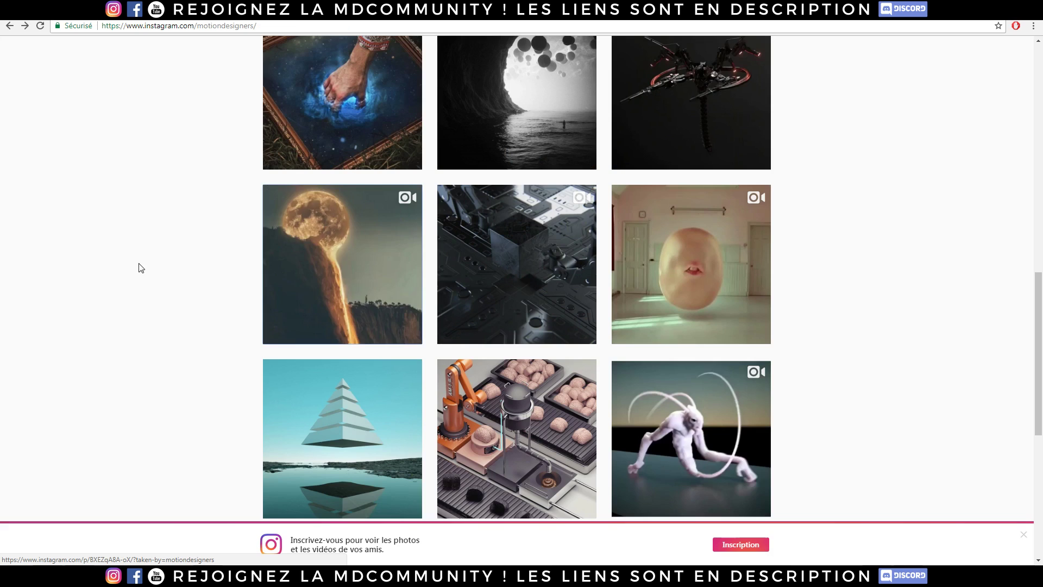
click(288, 271)
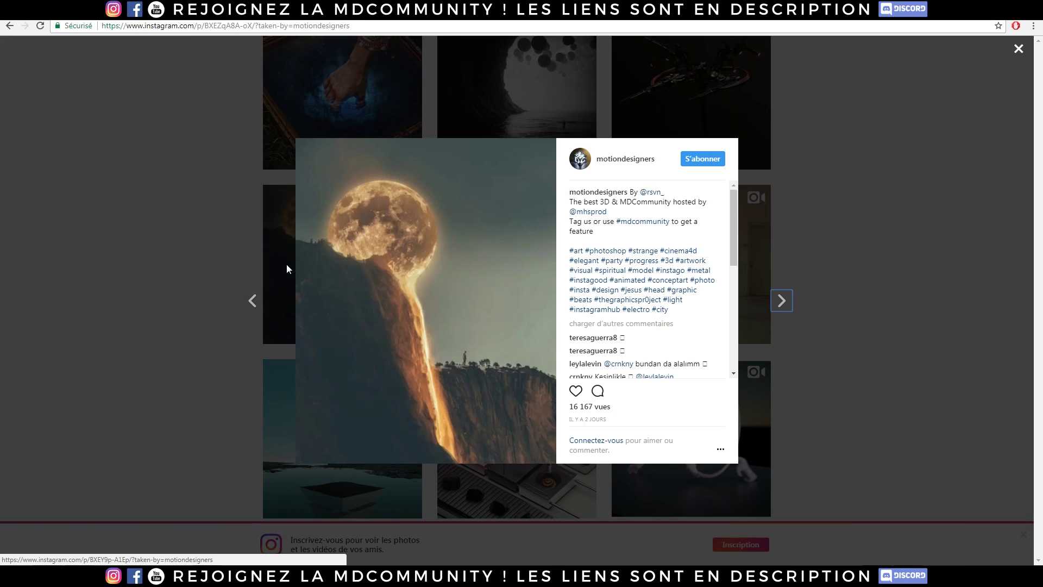
Open the profile of the artist credited in the post and view the still version of the moon picture.
click(651, 194)
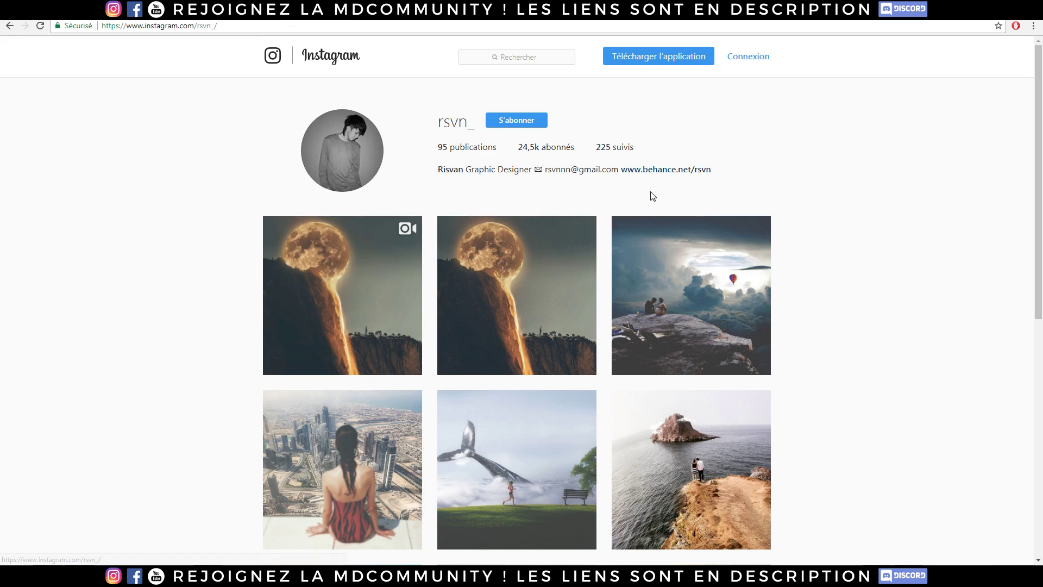
click(514, 250)
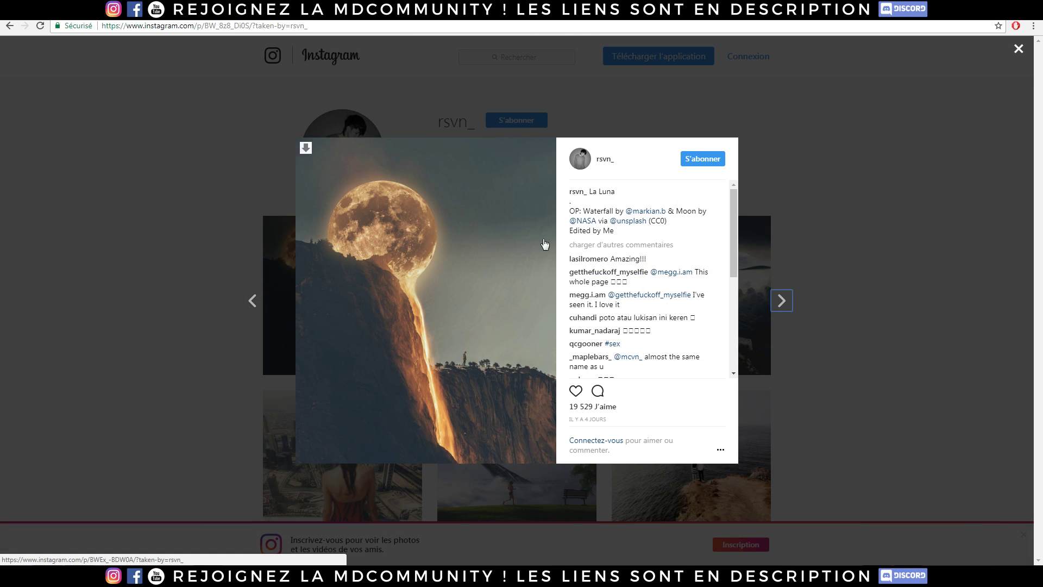
click(134, 215)
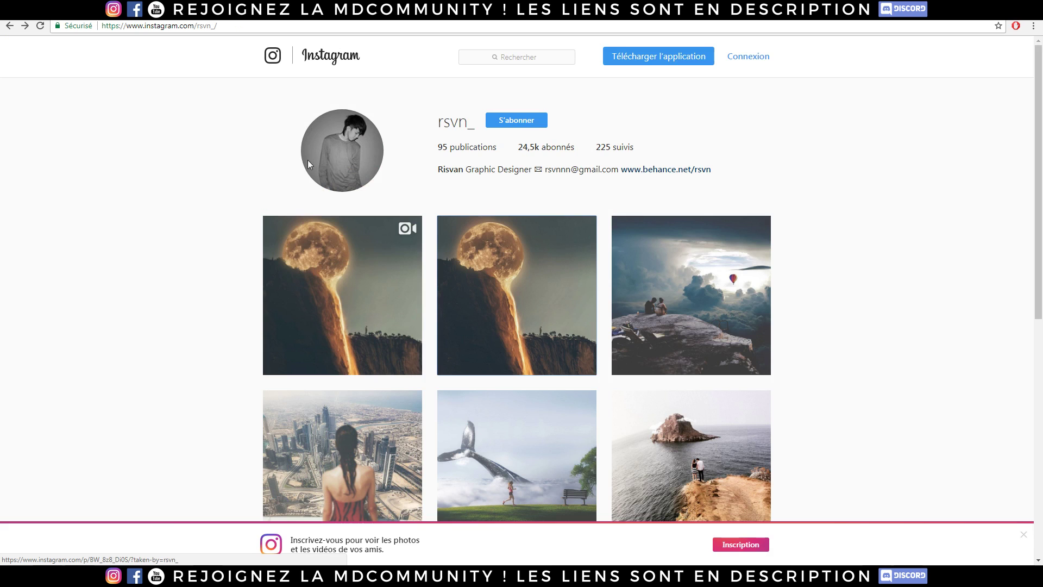
Open the artist's moon video post and visit the profile of the person credited for the motion.
click(379, 276)
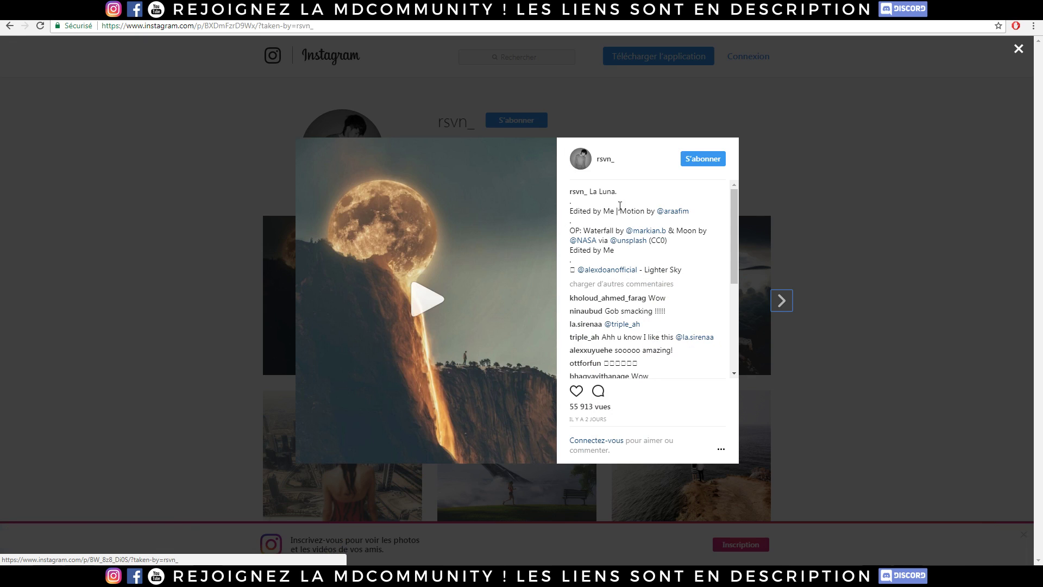
click(684, 216)
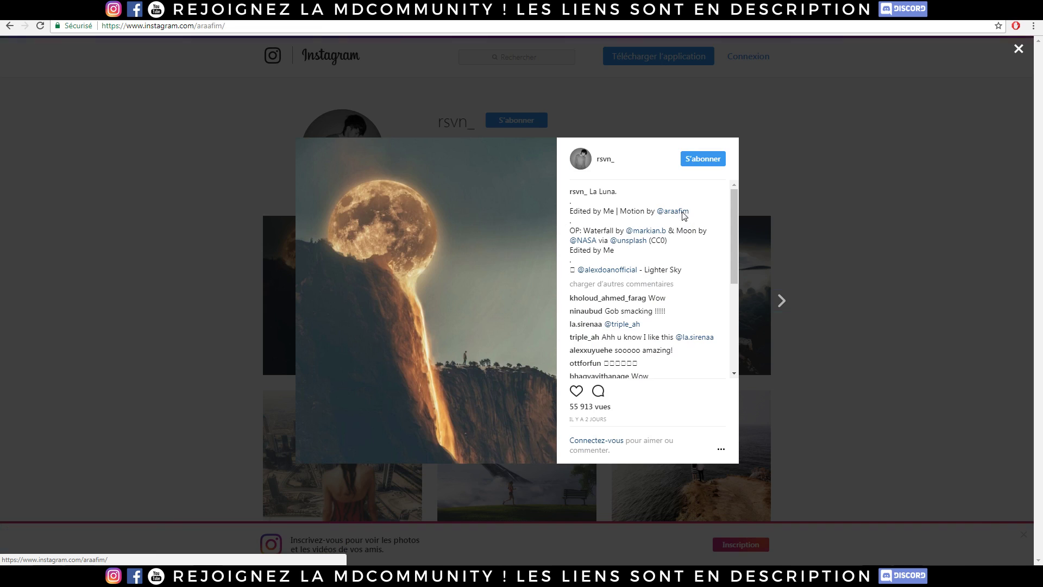
drag(438, 122, 496, 124)
click(209, 230)
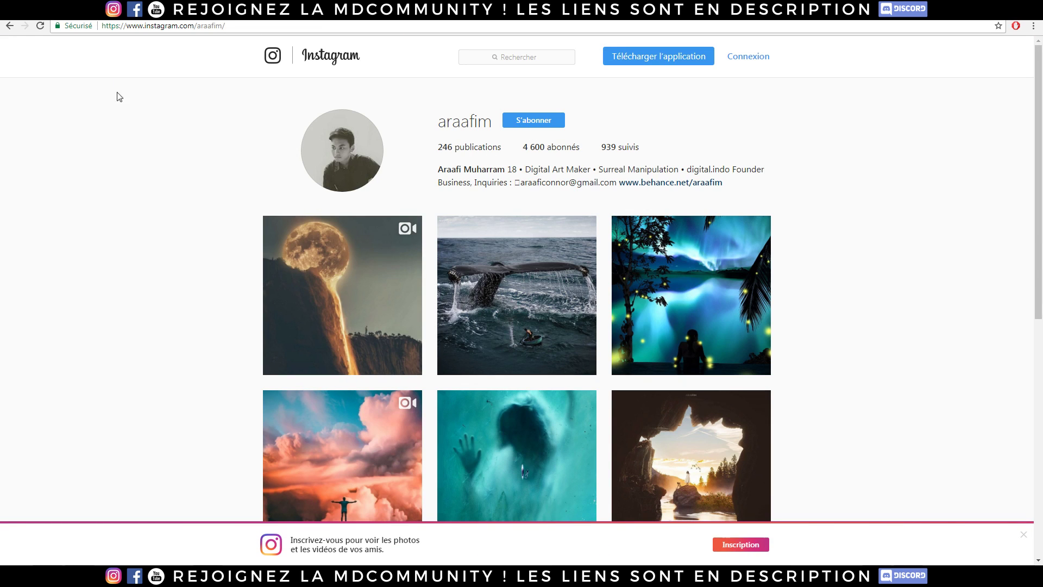
Return to the original artist's profile and view the still moon picture again.
click(10, 25)
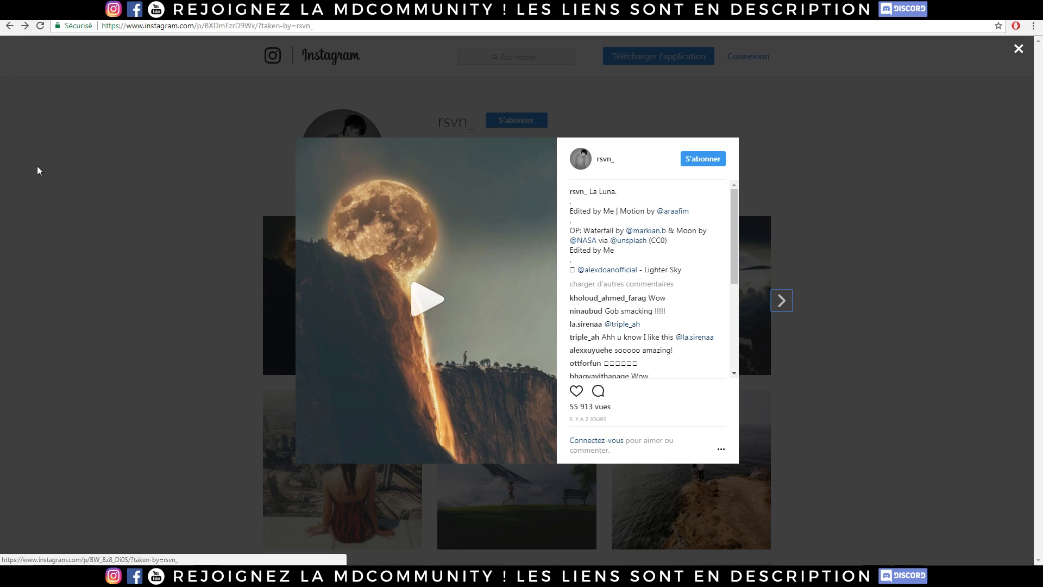
click(37, 168)
scroll(738, 318, down, 5)
scroll(326, 245, up, 4)
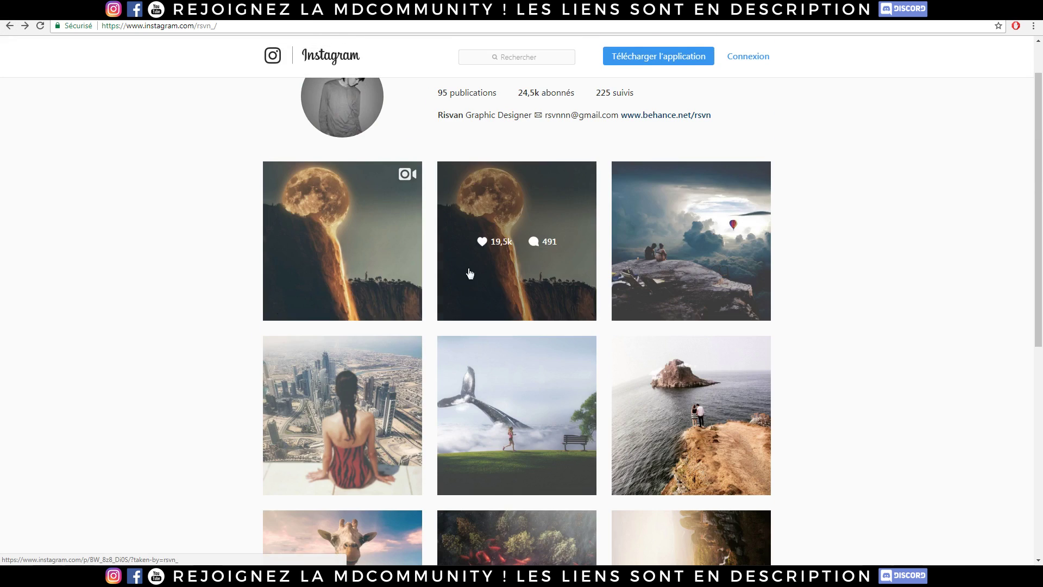
click(533, 261)
click(262, 237)
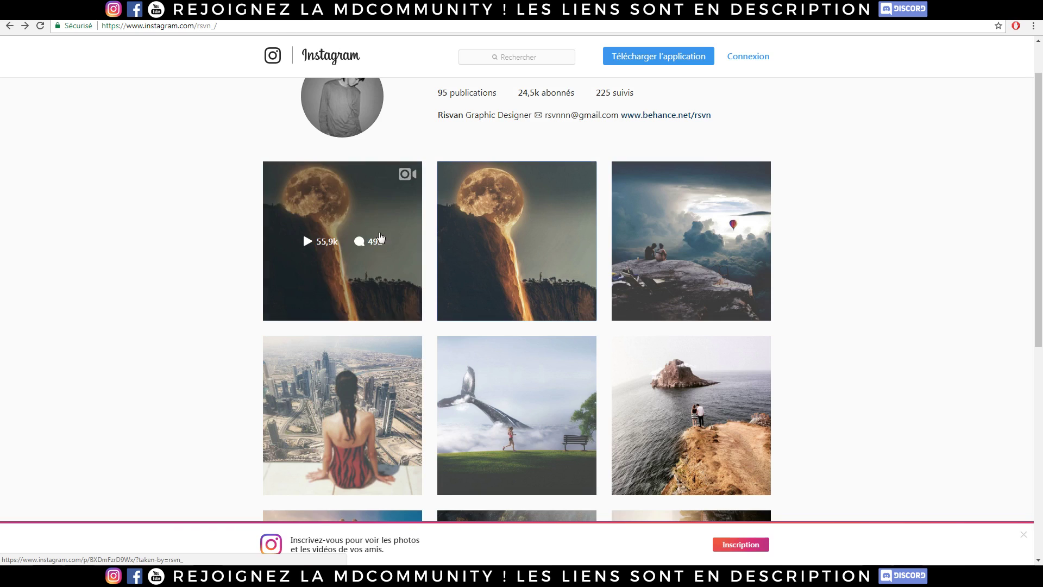
Switch to the Video Copilot tutorial "106. Animating a Still" and play it with the sound muted.
click(160, 11)
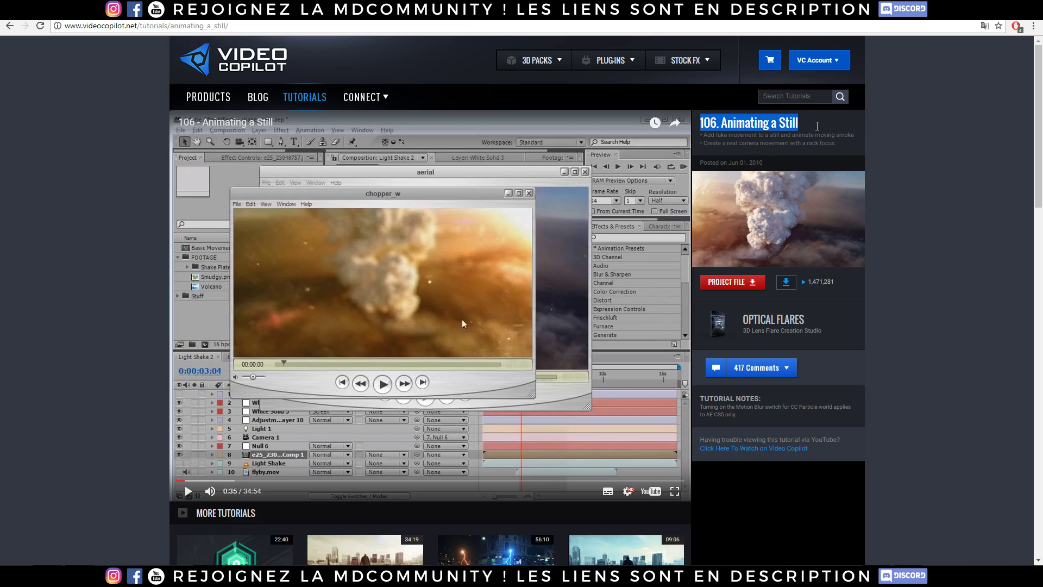
click(188, 490)
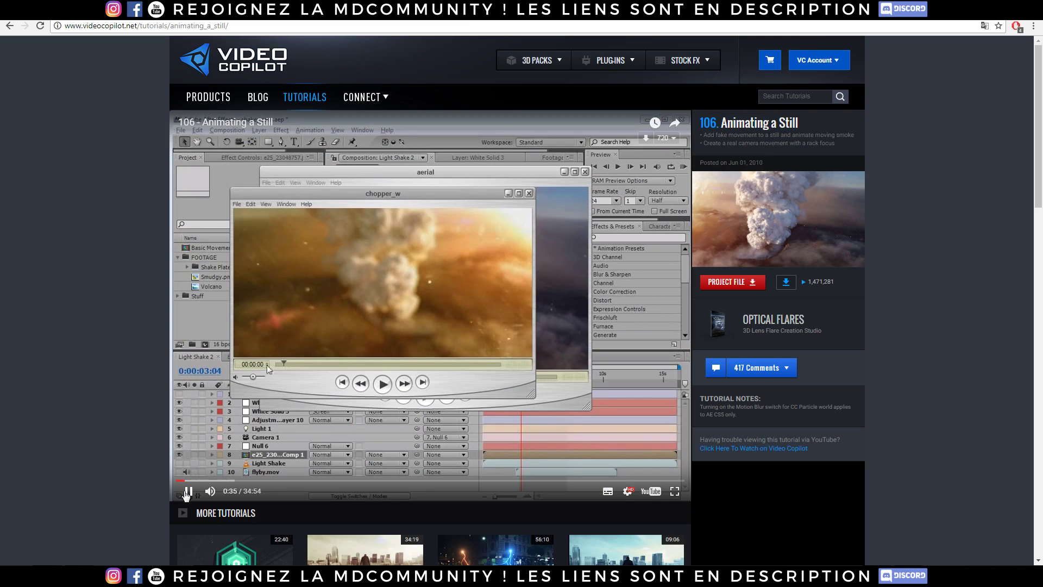
click(210, 490)
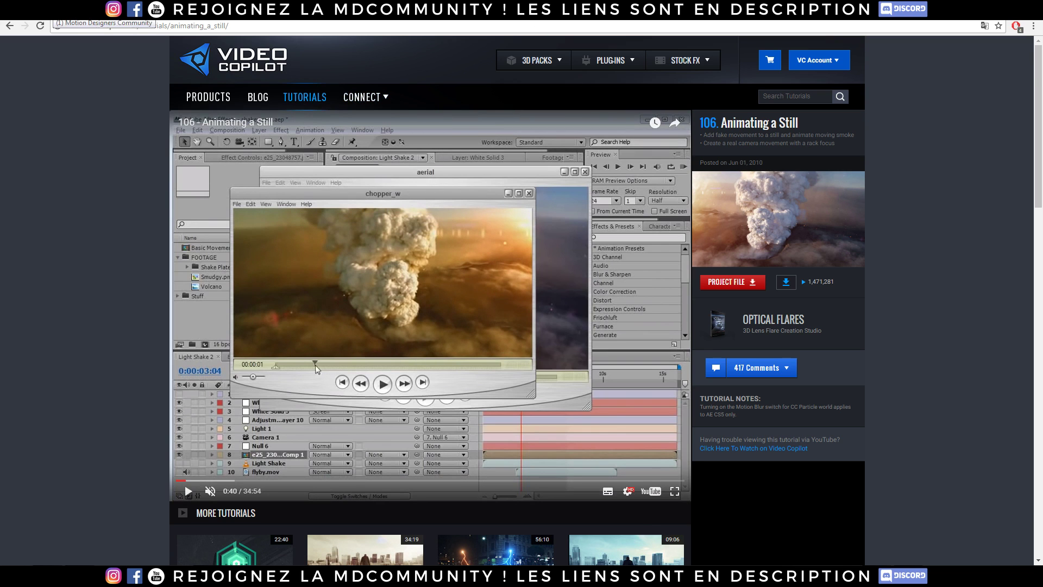
Switch to the Motion Designers Community group on Facebook and pause the moon waterfall video.
click(53, 11)
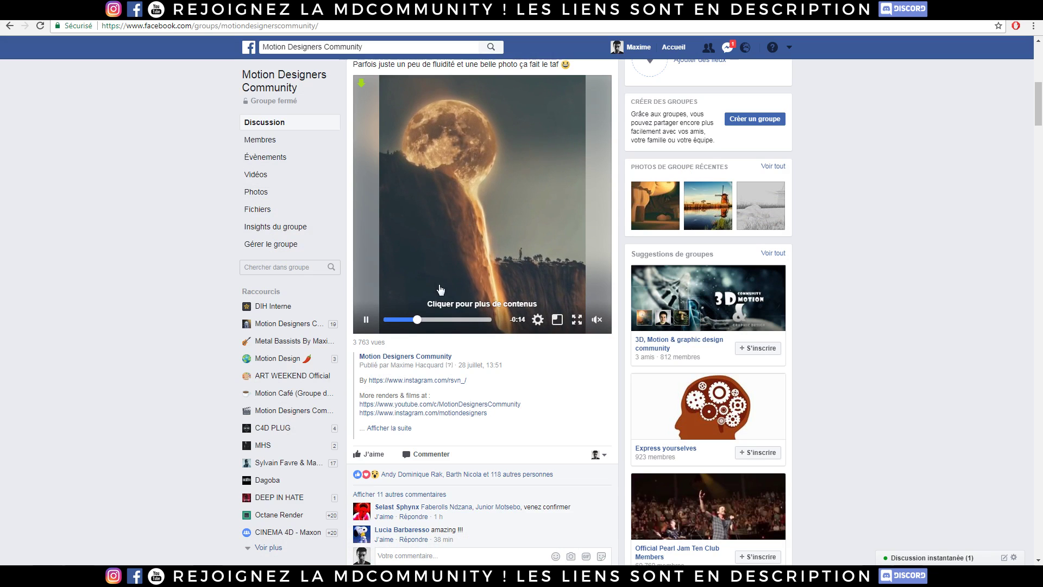
click(367, 320)
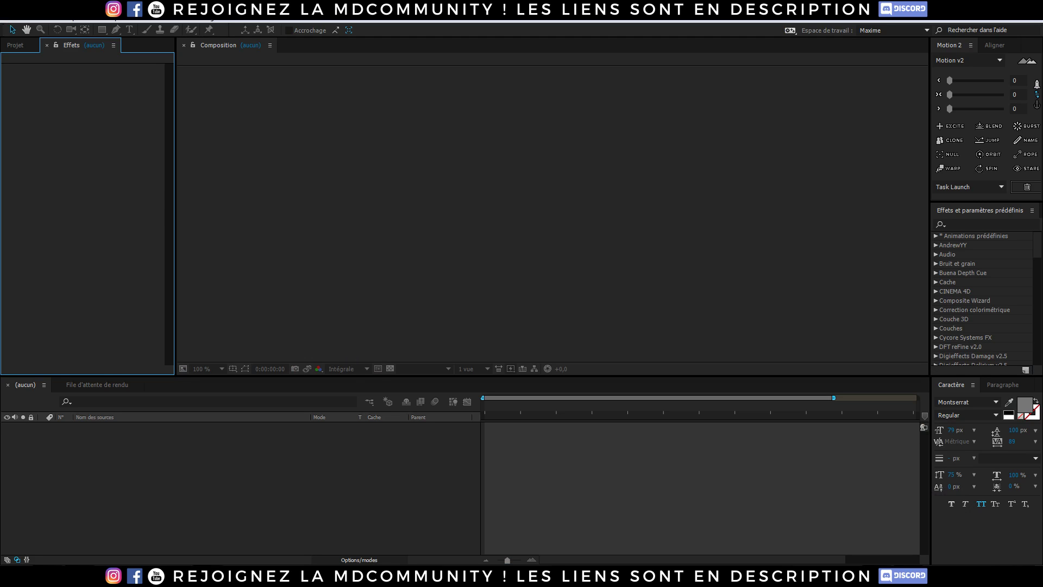
Switch to After Effects, import Moon Pic.PNG into the project and create a composition from it.
mouse_move(71, 576)
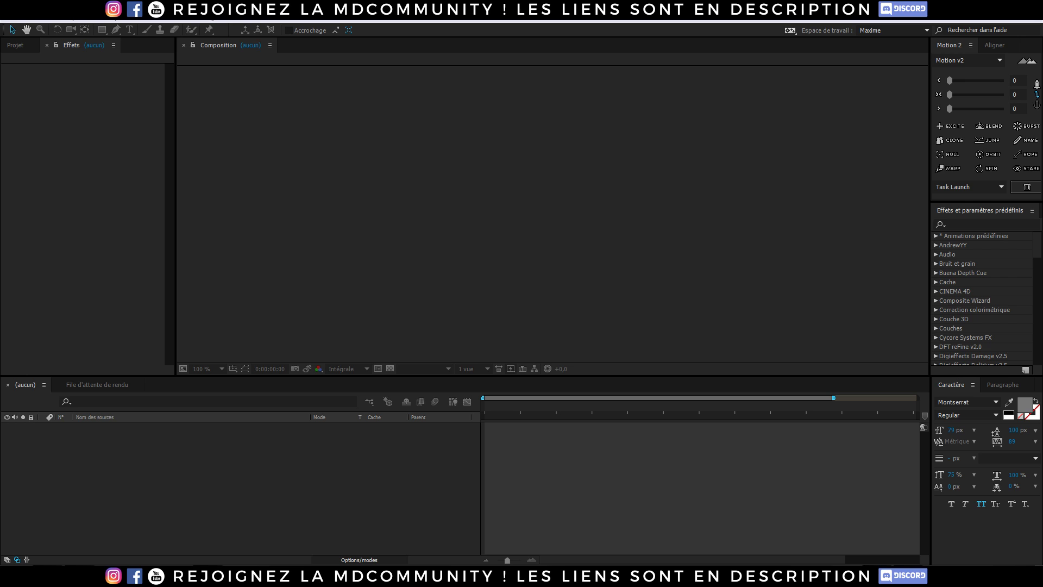
click(34, 49)
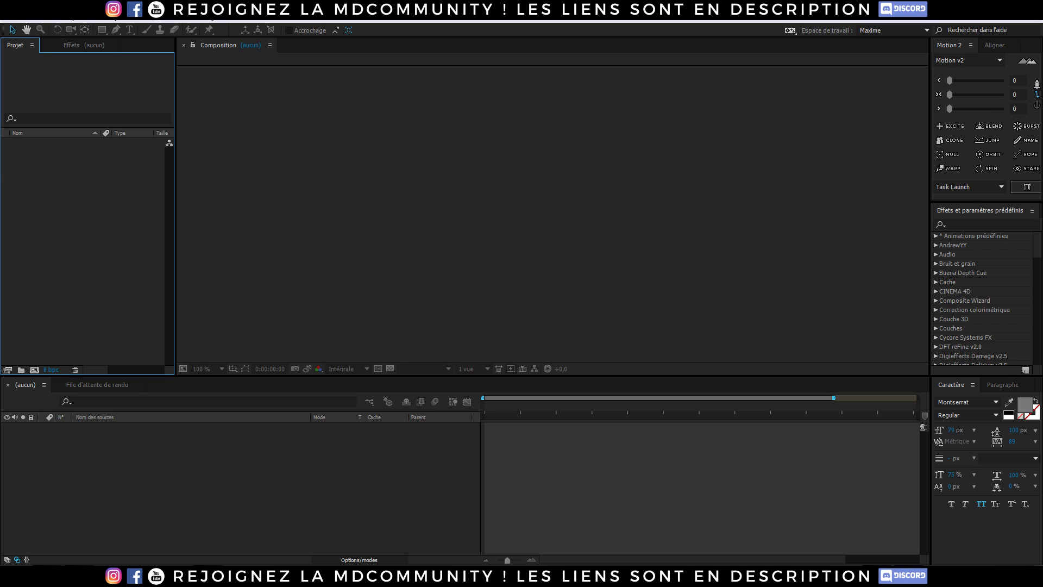
drag(81, 322, 64, 202)
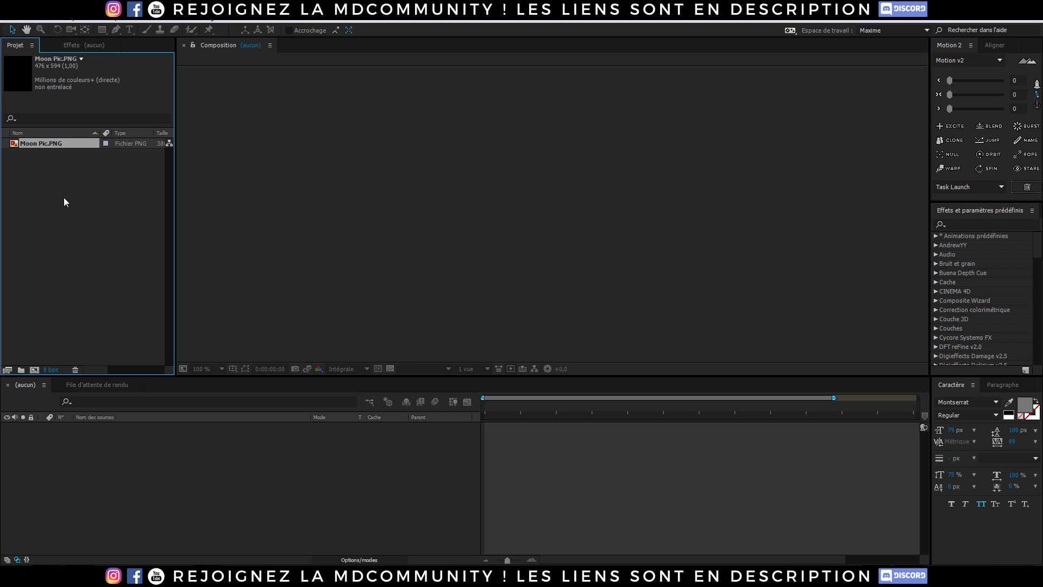
drag(50, 145, 459, 168)
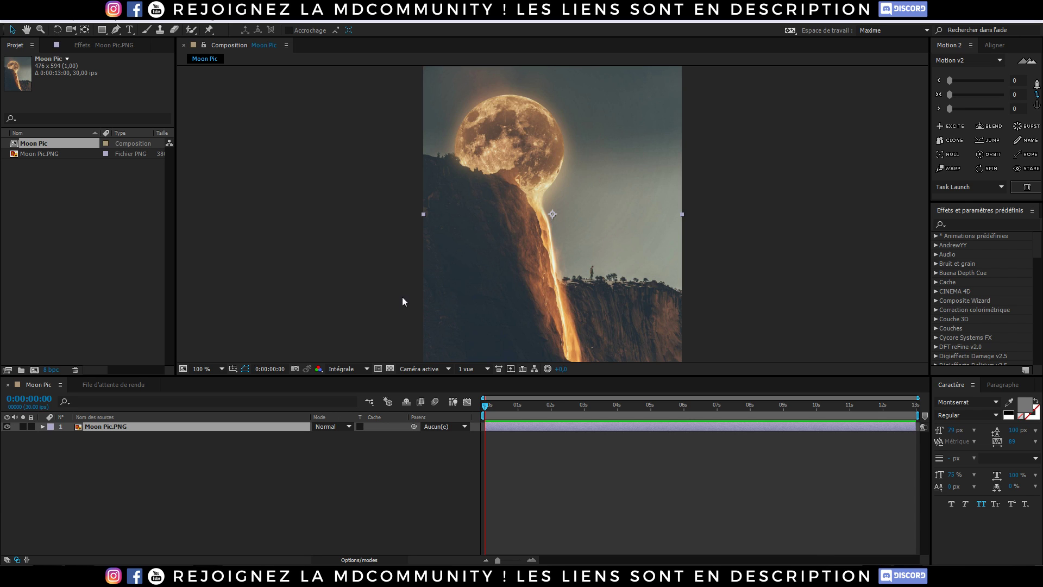
click(132, 446)
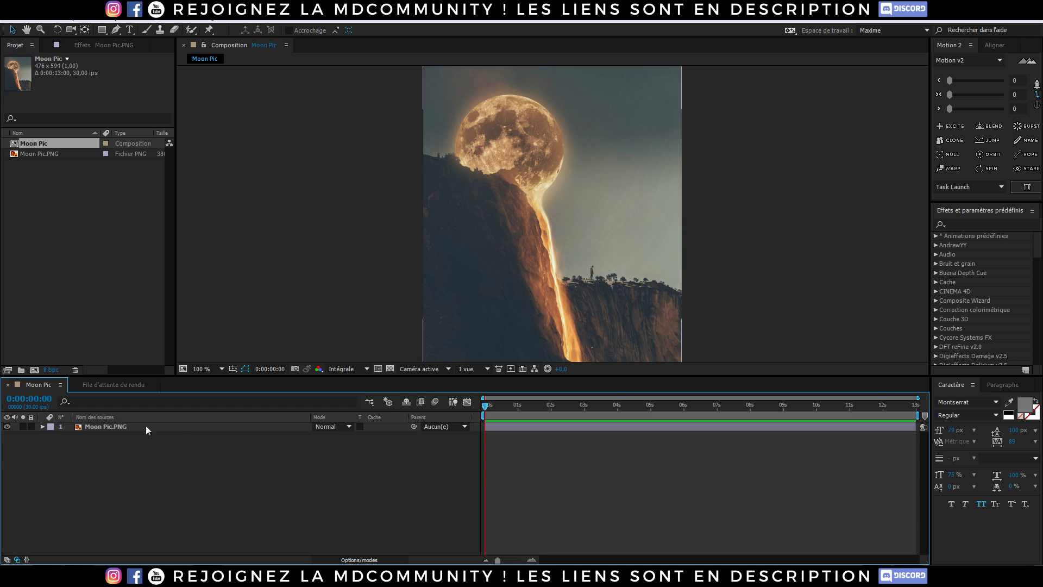
Find the Fluidité effect and apply it to the Moon Pic.PNG layer.
click(107, 425)
click(962, 223)
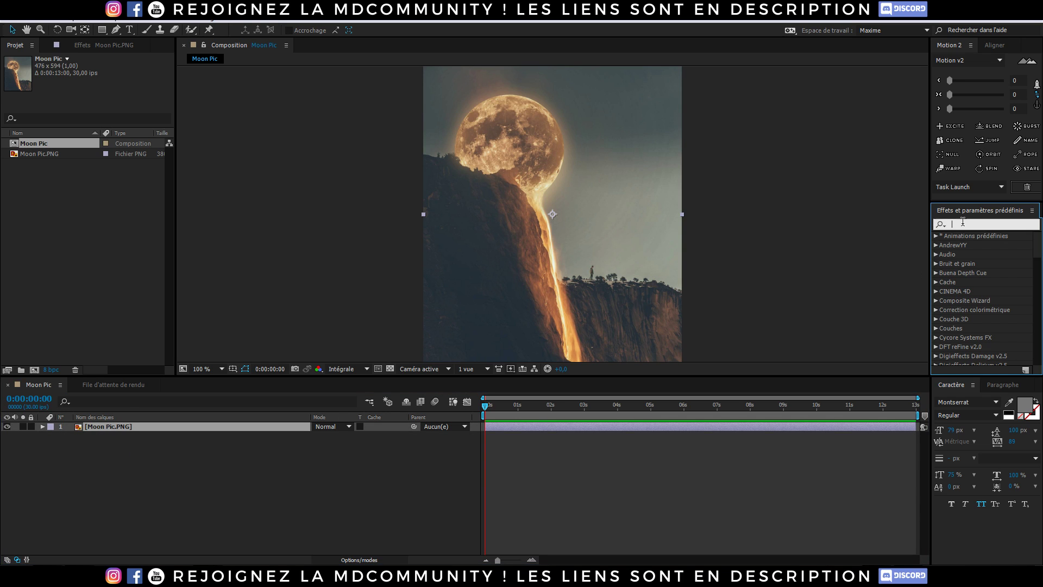
text(fluidite)
key(BackSpace)
key(BackSpace)
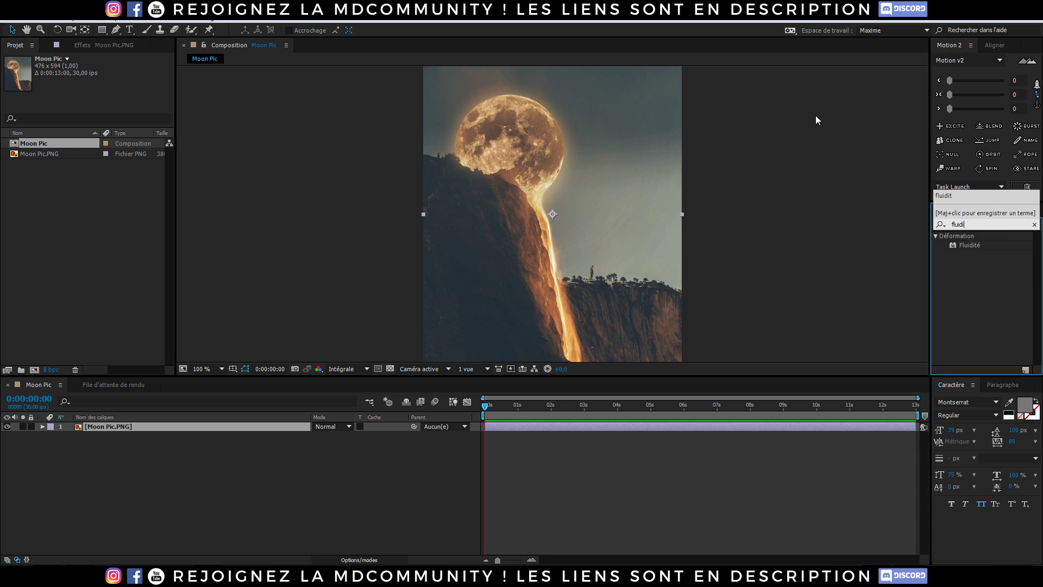
double_click(969, 245)
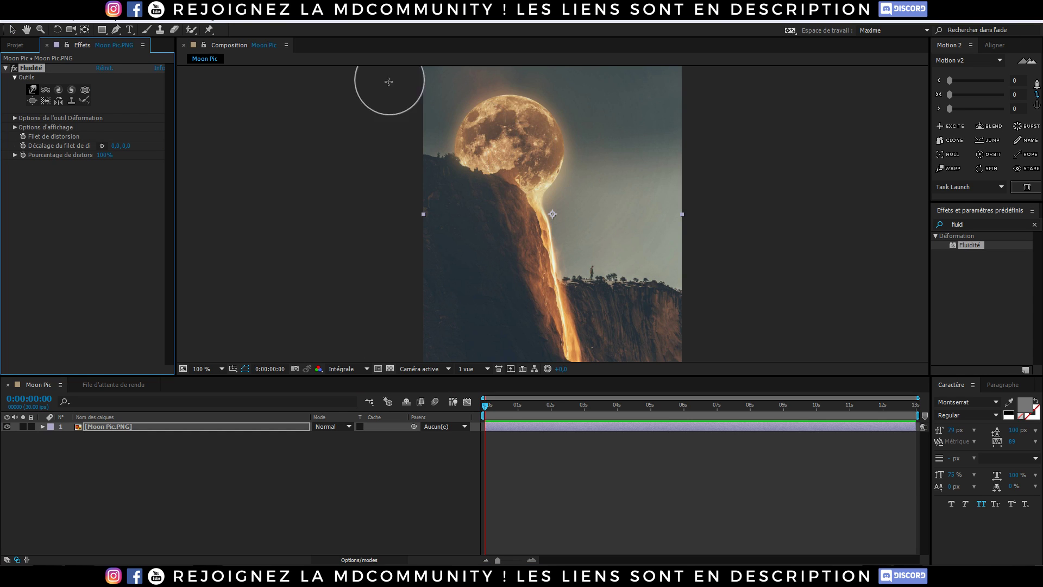
Distort the moon with the first Fluidité tool, pulling its edges outward on several sides.
click(58, 90)
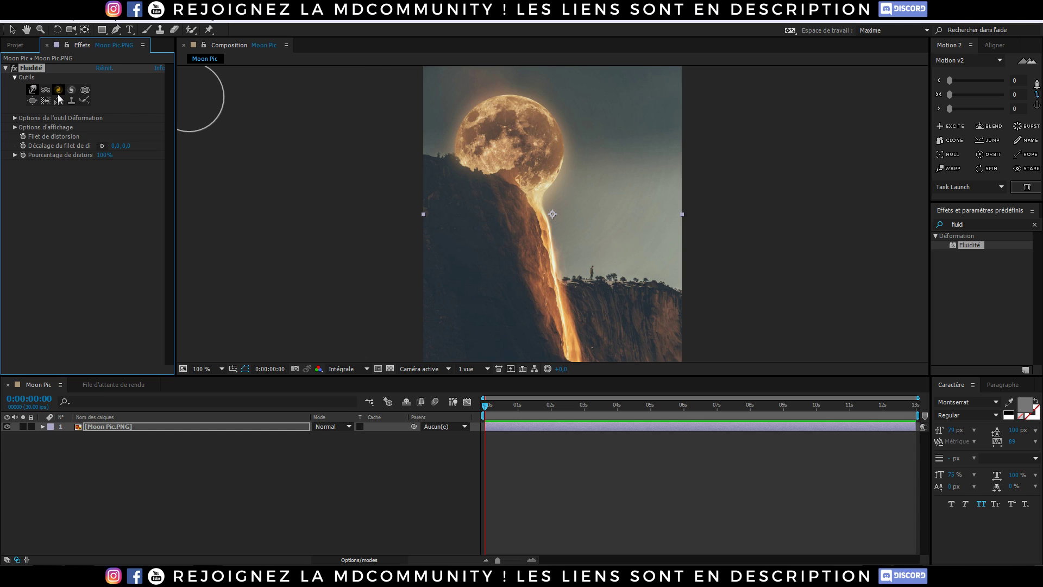
click(32, 89)
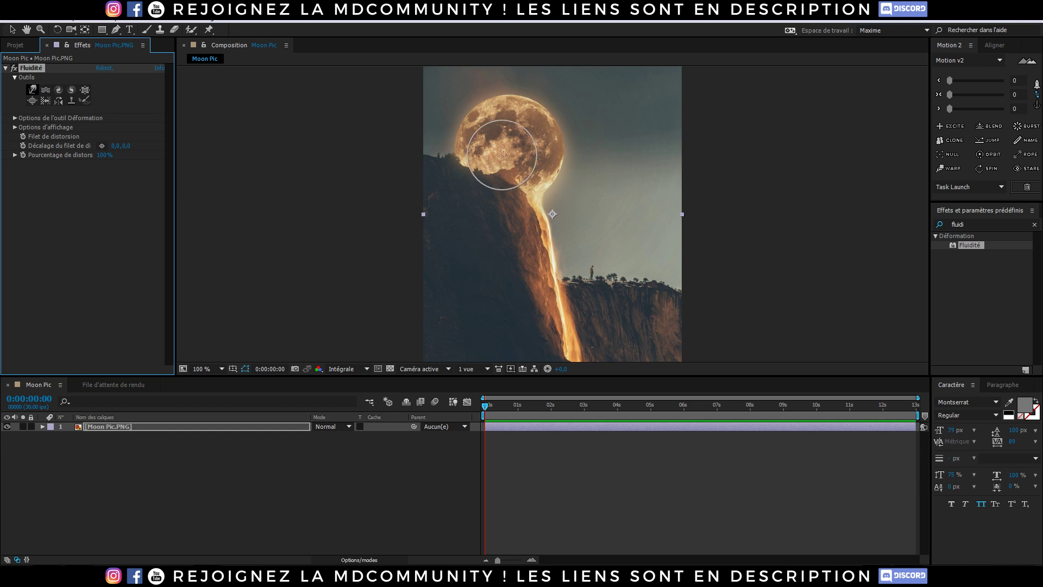
mouse_move(528, 143)
mouse_down()
mouse_move(640, 134)
mouse_move(613, 249)
mouse_up()
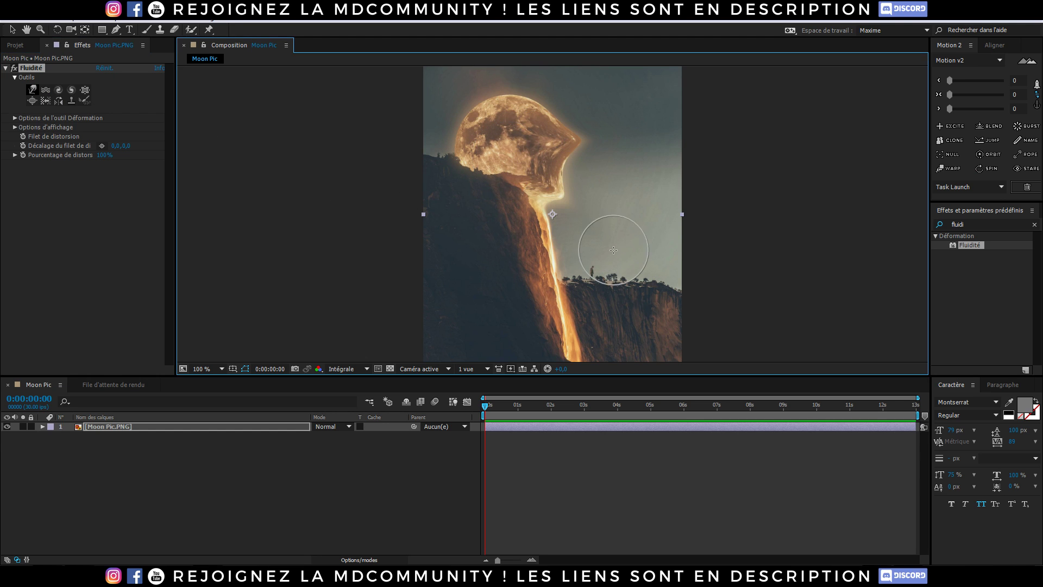
drag(526, 134, 541, 85)
drag(493, 124, 438, 90)
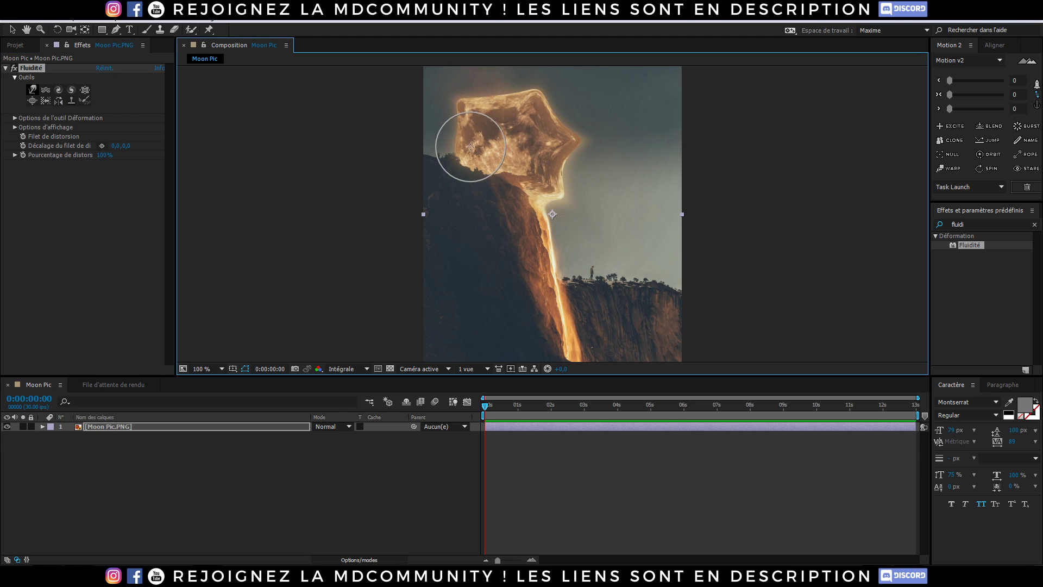
Pull the moon's left edge outward with the Déformation tool and reduce the Fluidité distortion percentage to 28%.
drag(471, 146, 432, 142)
drag(101, 156, 71, 155)
click(626, 317)
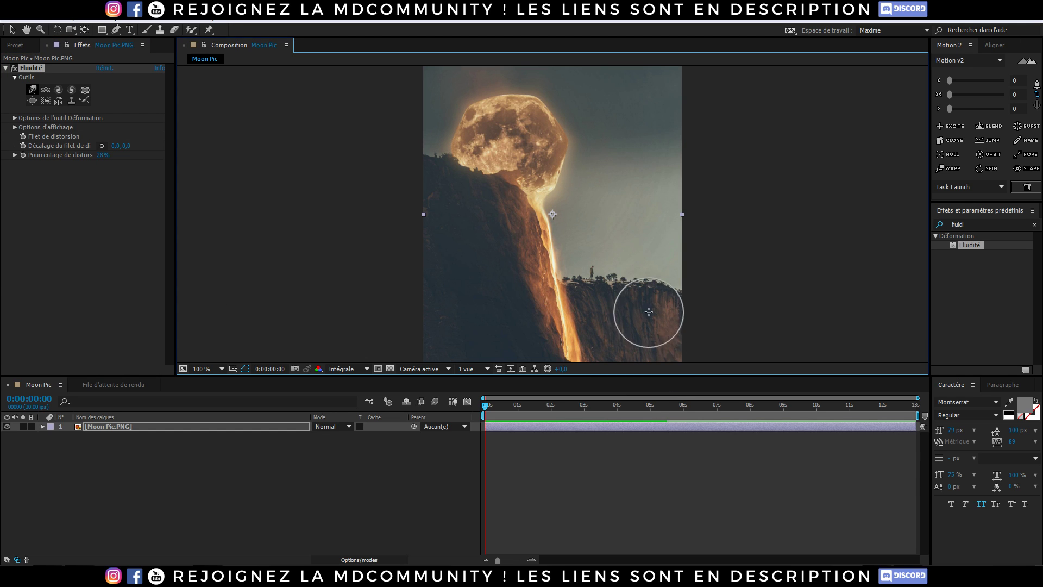
Try the Fluidité Tourbillon tool on the centre of the moon and vary the distortion percentage.
click(59, 90)
click(510, 143)
drag(102, 155, 33, 153)
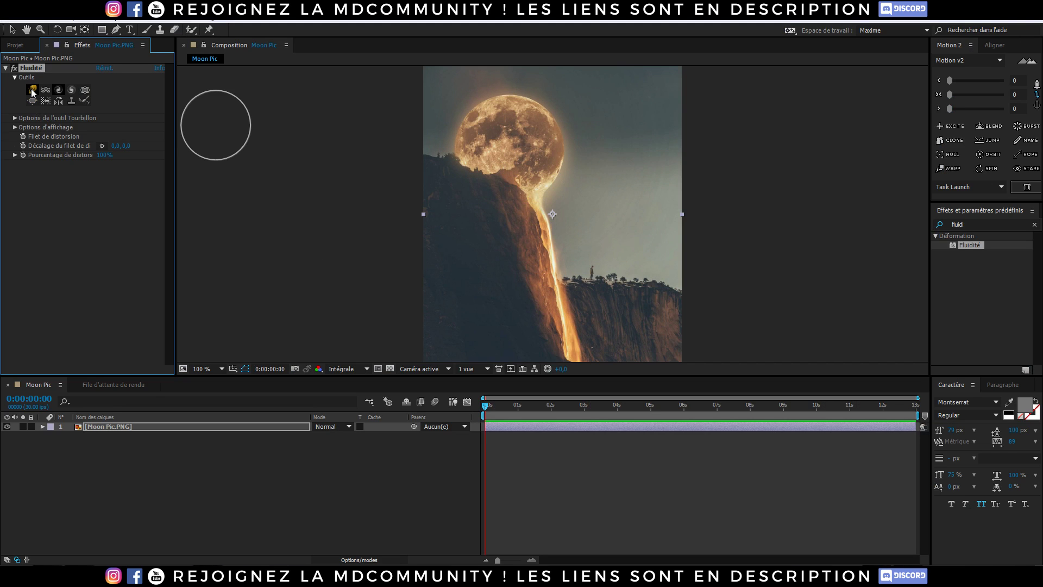
click(32, 90)
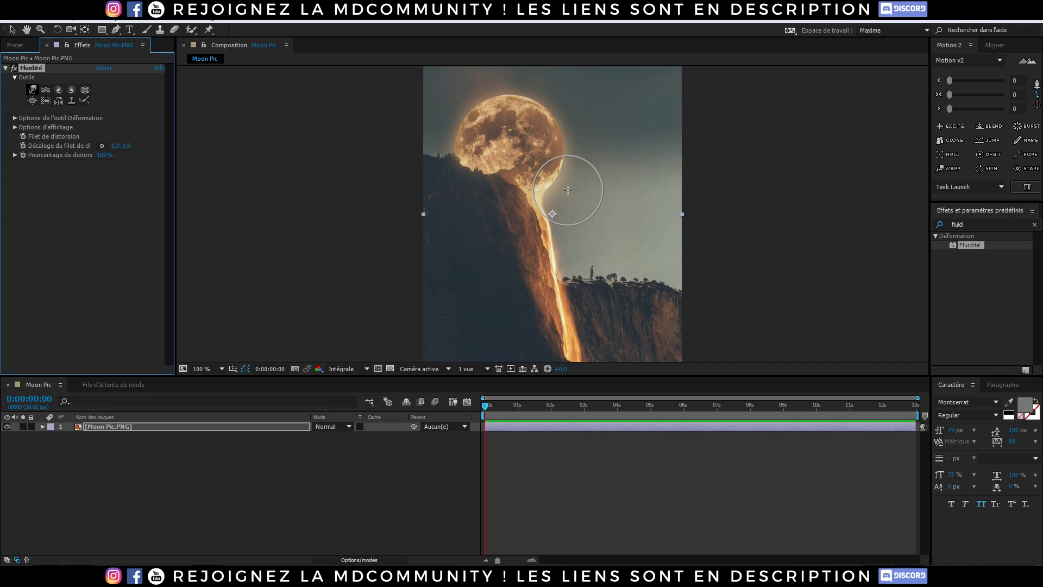
click(28, 86)
click(37, 68)
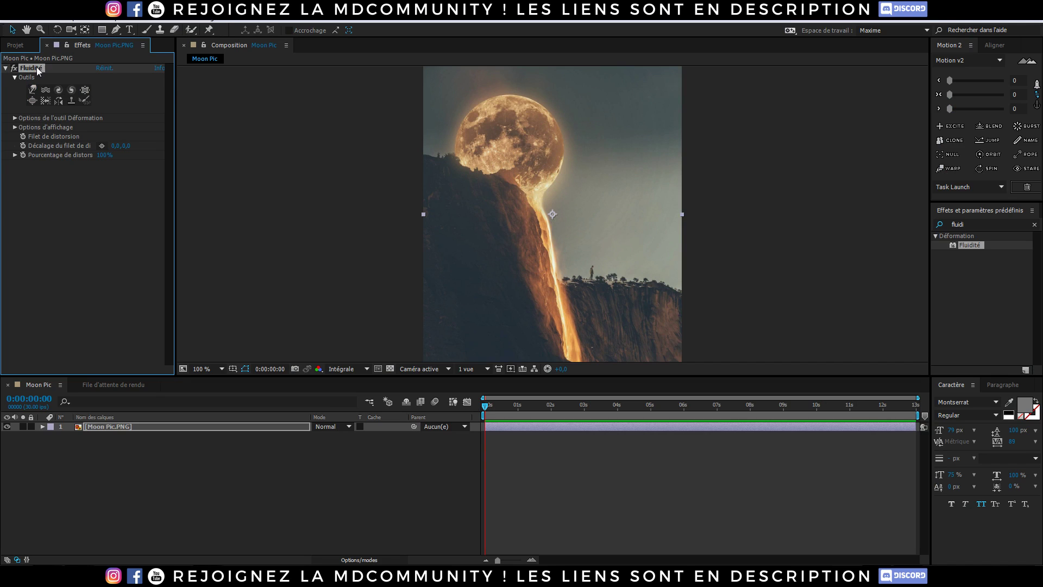
Start a Pen mask on the Moon Pic.PNG layer at the picture's left edge, following the first part of the mountain ridge.
click(115, 29)
key(period)
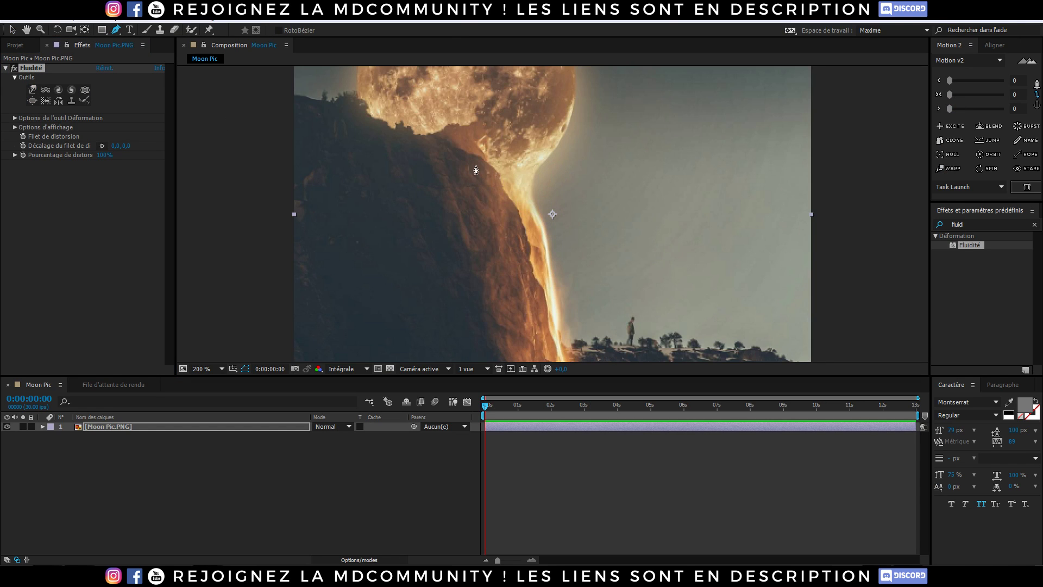
key(period)
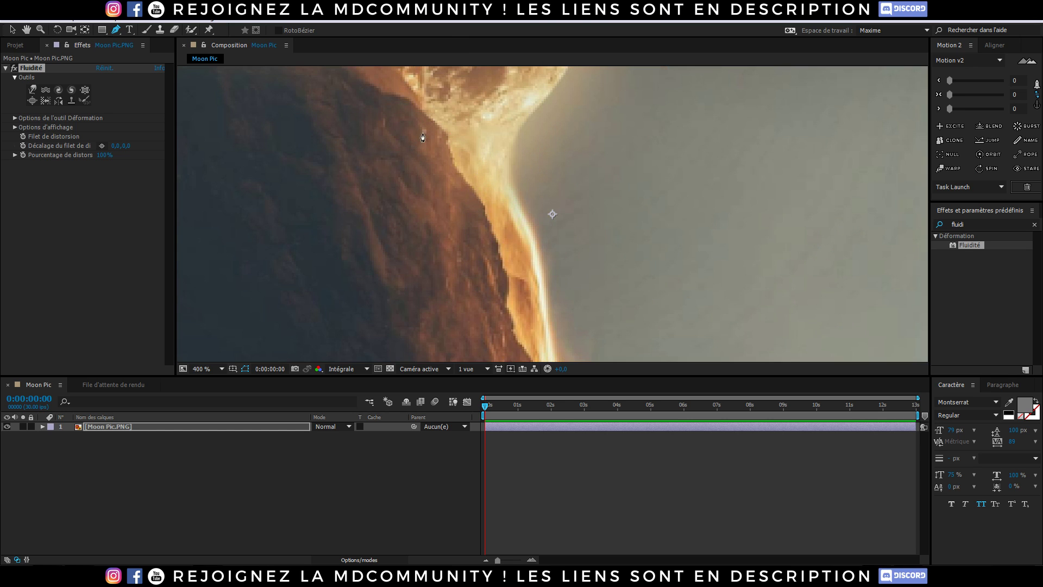
drag(422, 136, 547, 277)
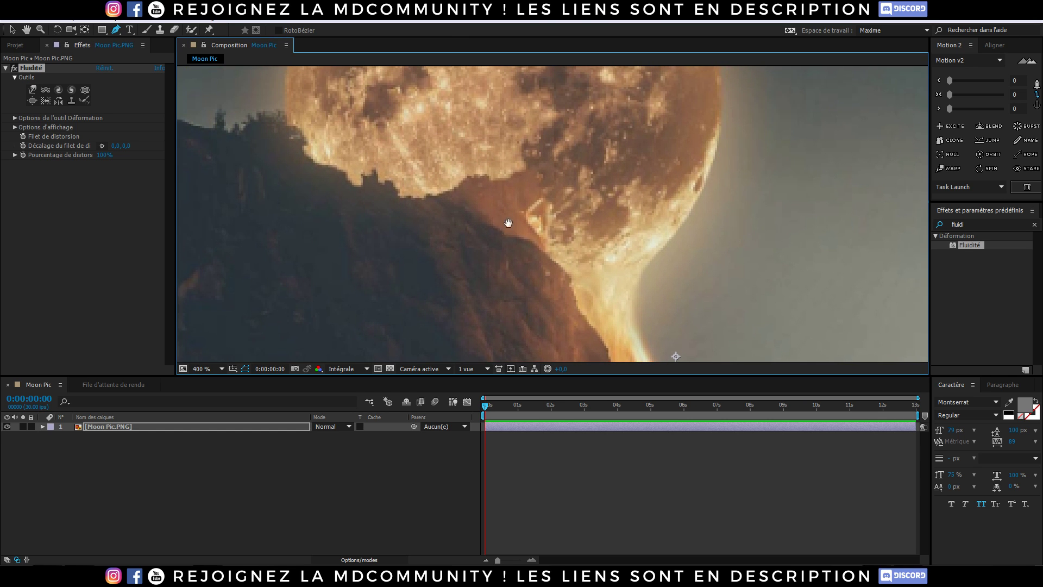
drag(231, 154, 296, 185)
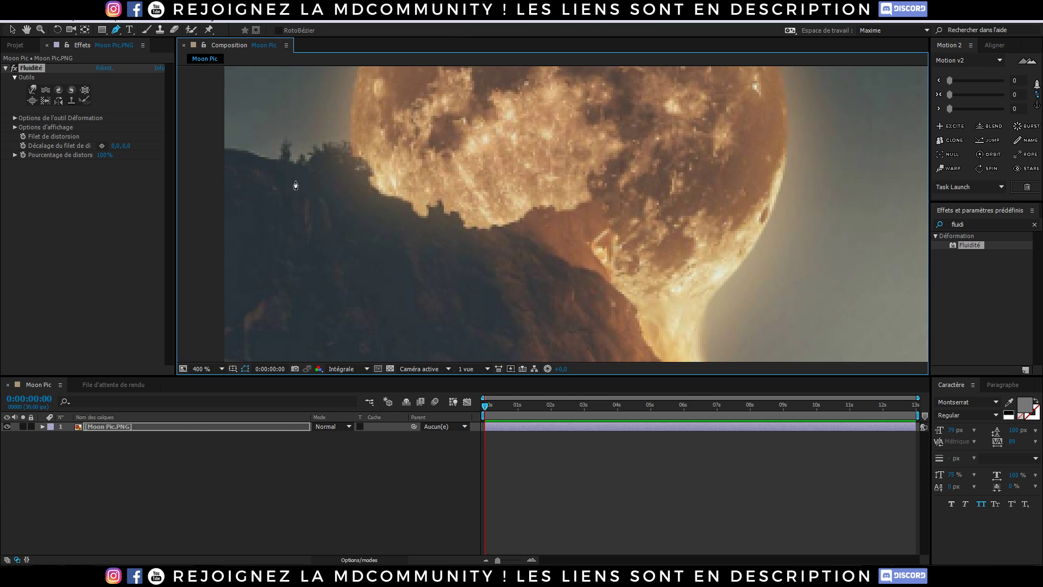
click(218, 148)
click(266, 158)
click(288, 166)
click(294, 161)
click(315, 146)
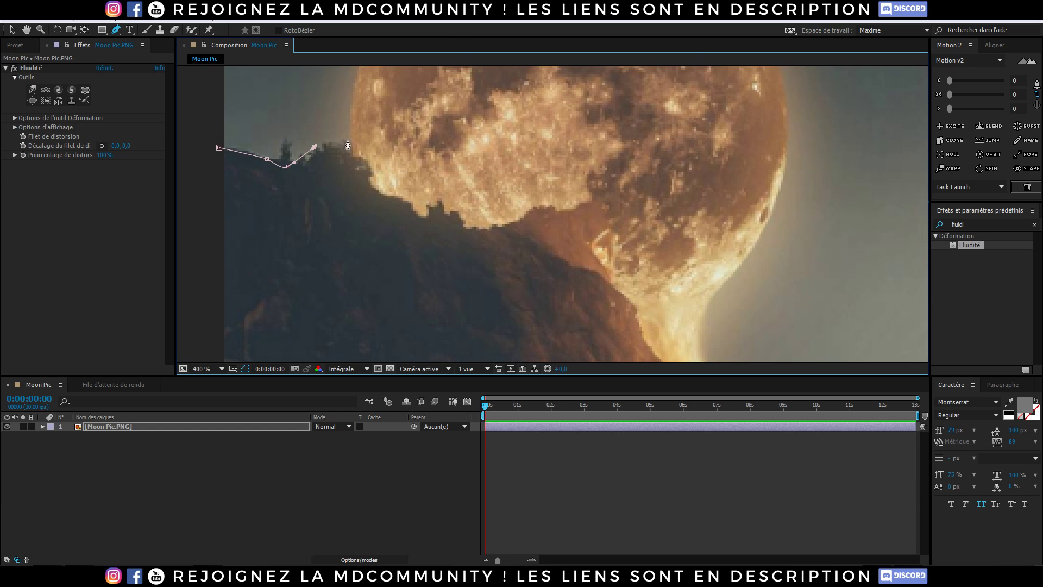
Continue the mask along the ridge beneath the moon to the rock beside the top of the waterfall.
click(388, 198)
click(427, 216)
click(454, 217)
click(492, 219)
click(530, 224)
click(542, 212)
click(553, 207)
click(573, 202)
Continue the mask down the cliff face, keeping its points on the rock to the left of the waterfall.
click(621, 303)
drag(621, 303, 533, 157)
click(556, 187)
click(570, 227)
click(580, 257)
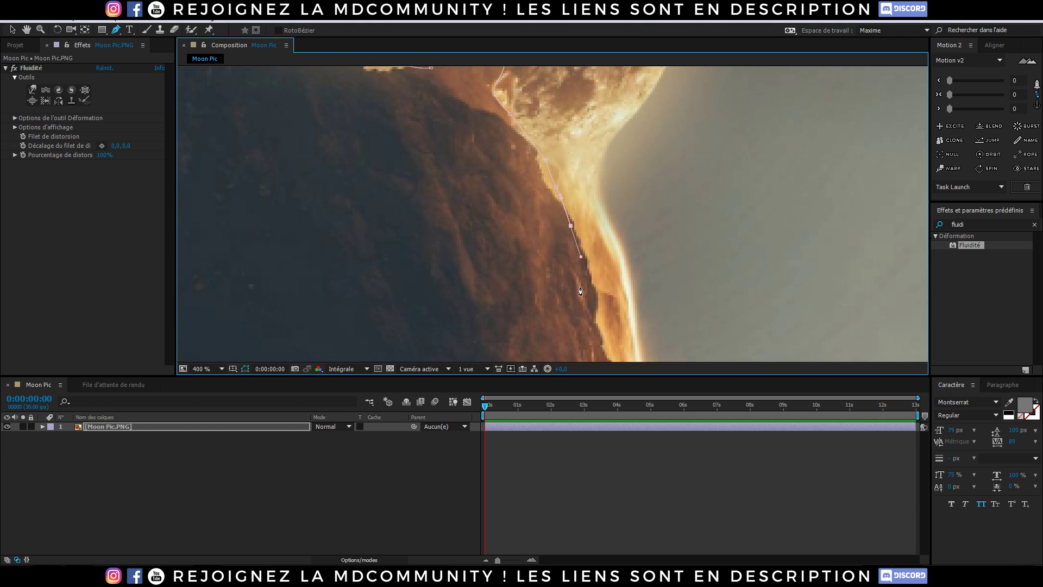
key(comma)
drag(578, 307, 545, 177)
click(510, 193)
click(517, 227)
click(540, 277)
click(551, 326)
Extend the mask to the bottom of the picture, around its lower-left corner, and close it around the left cliff.
drag(552, 325, 503, 169)
click(505, 189)
click(513, 195)
click(521, 202)
click(540, 202)
click(550, 223)
click(558, 242)
click(573, 254)
click(579, 260)
click(585, 266)
click(251, 280)
drag(249, 199, 277, 356)
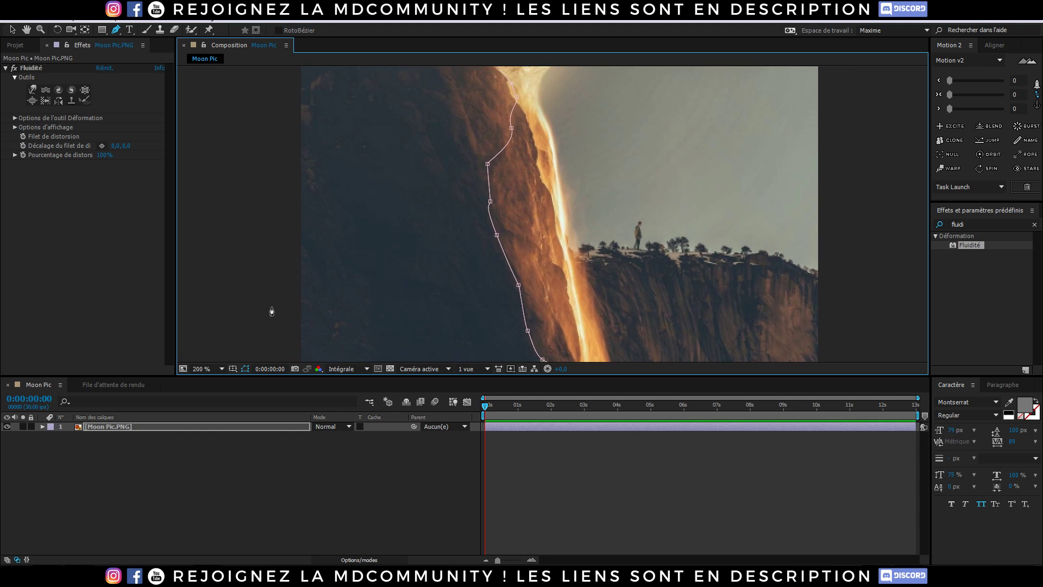
scroll(288, 272, down, 1)
drag(308, 173, 330, 229)
click(446, 165)
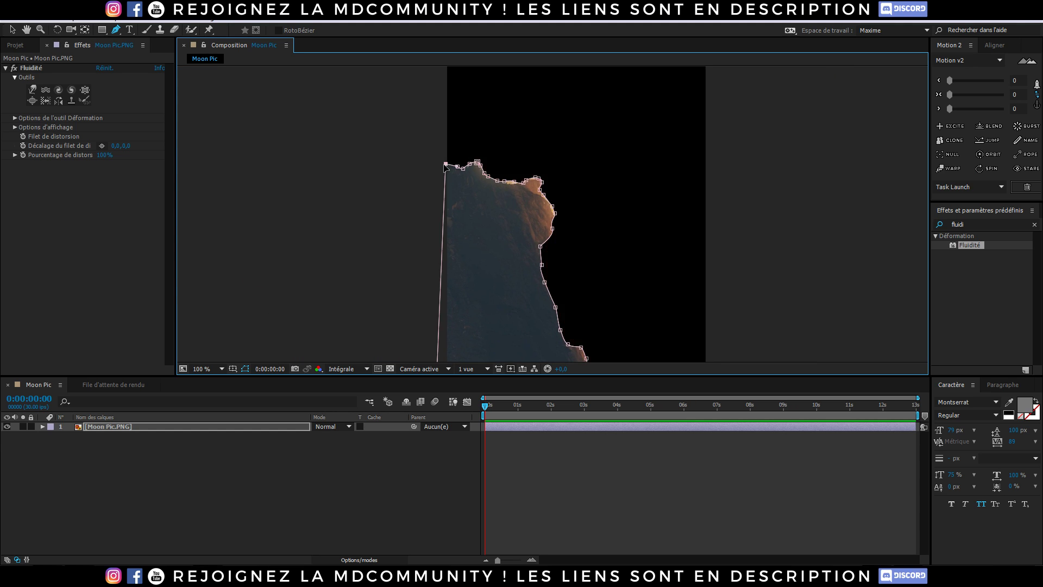
Duplicate the masked Moon Pic.PNG layer and remove the mask from one of the two layers.
scroll(505, 247, down, 1)
drag(505, 247, 470, 217)
click(108, 426)
key(ctrl+d)
key(m)
click(96, 436)
key(Delete)
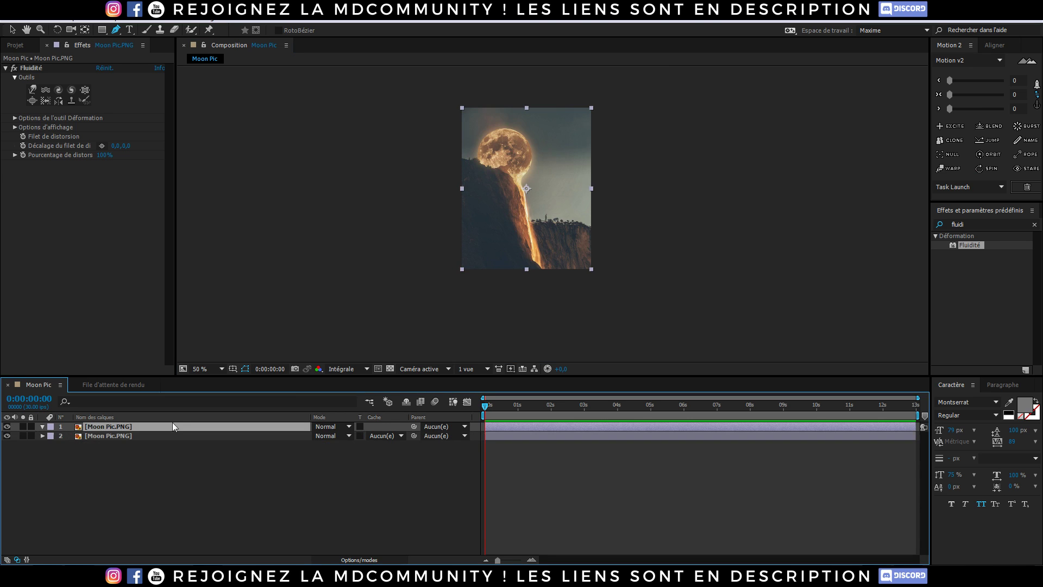
Move the masked Moon Pic.PNG layer above the unmasked one and solo it briefly to check the cut-out cliff.
scroll(518, 153, up, 1)
drag(70, 436, 100, 422)
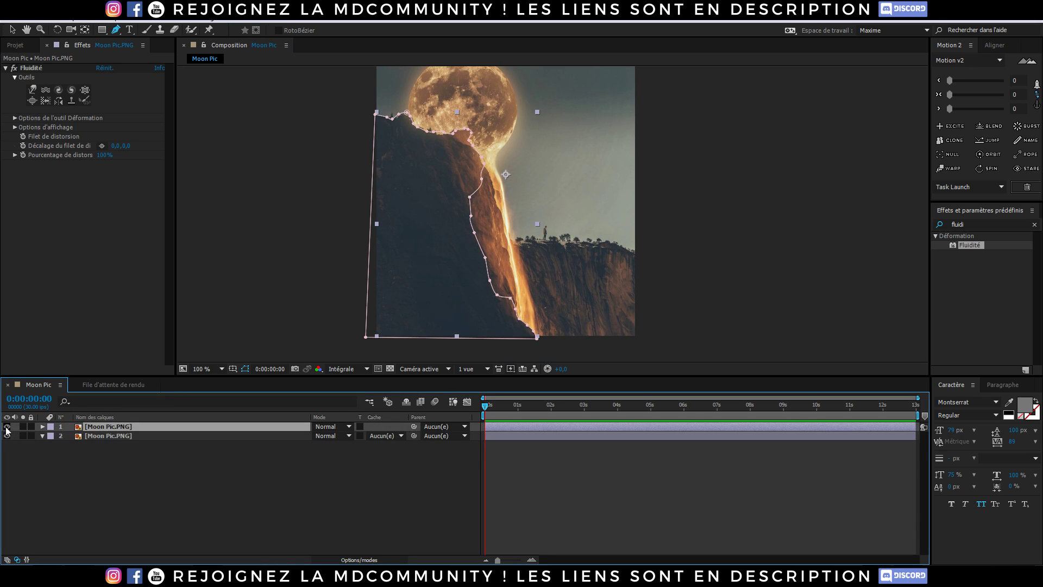
click(23, 426)
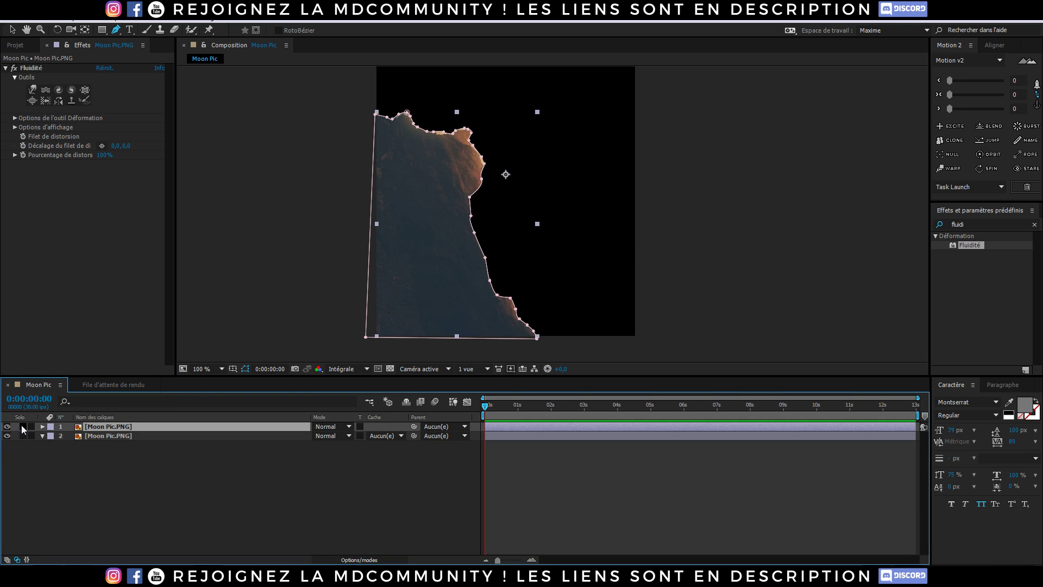
click(22, 426)
Draw a second mask on the upper layer around the person standing on the right cliff.
drag(505, 199, 460, 253)
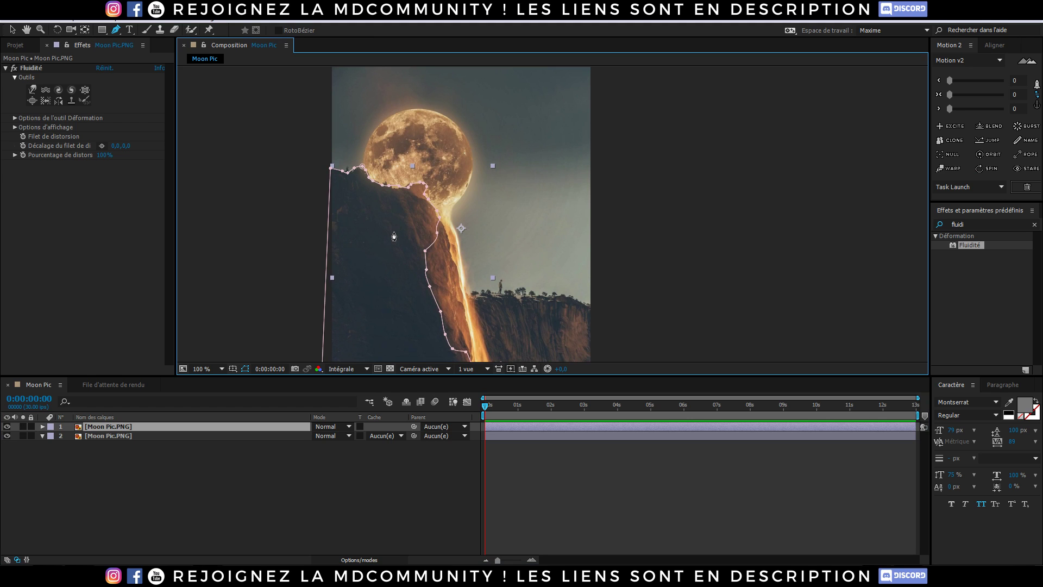
key(period)
scroll(490, 184, down, 3)
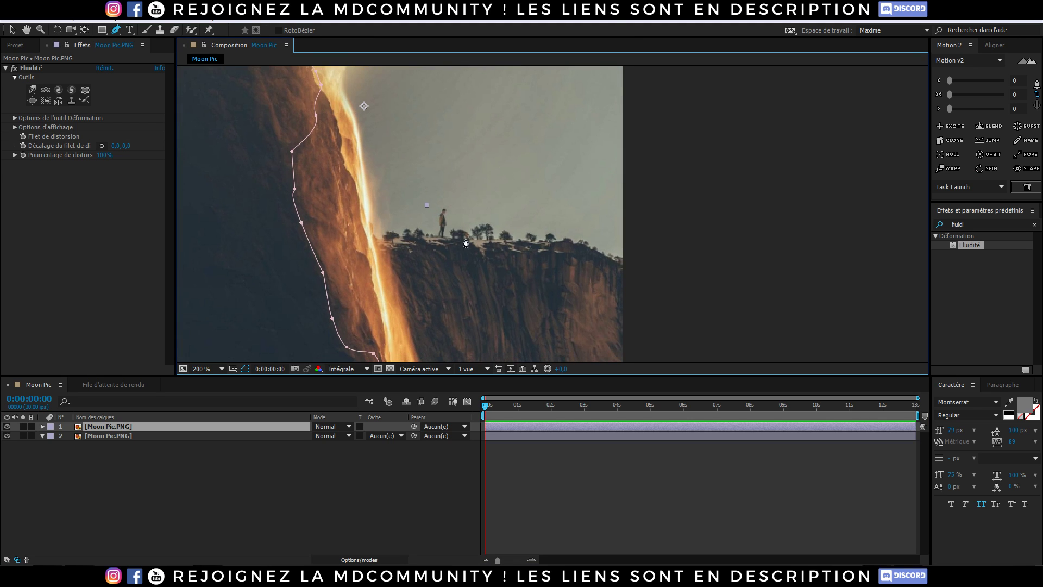
scroll(352, 255, up, 3)
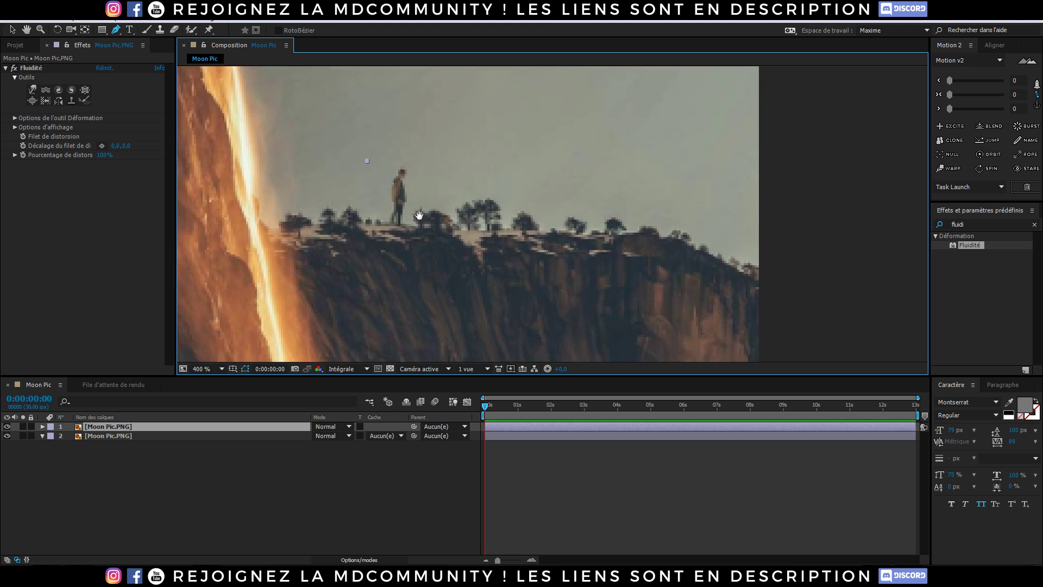
drag(336, 241, 422, 250)
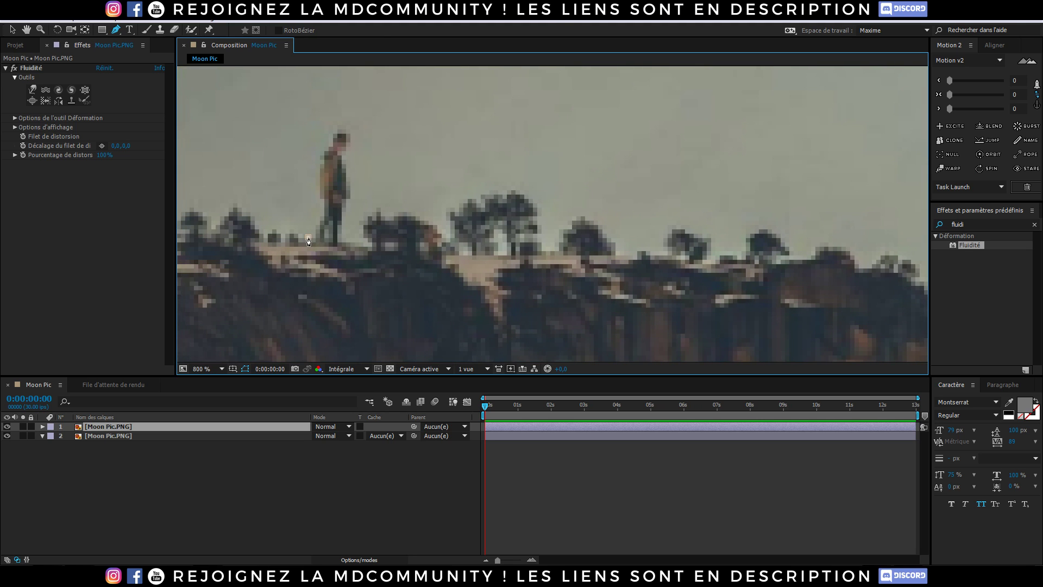
click(308, 238)
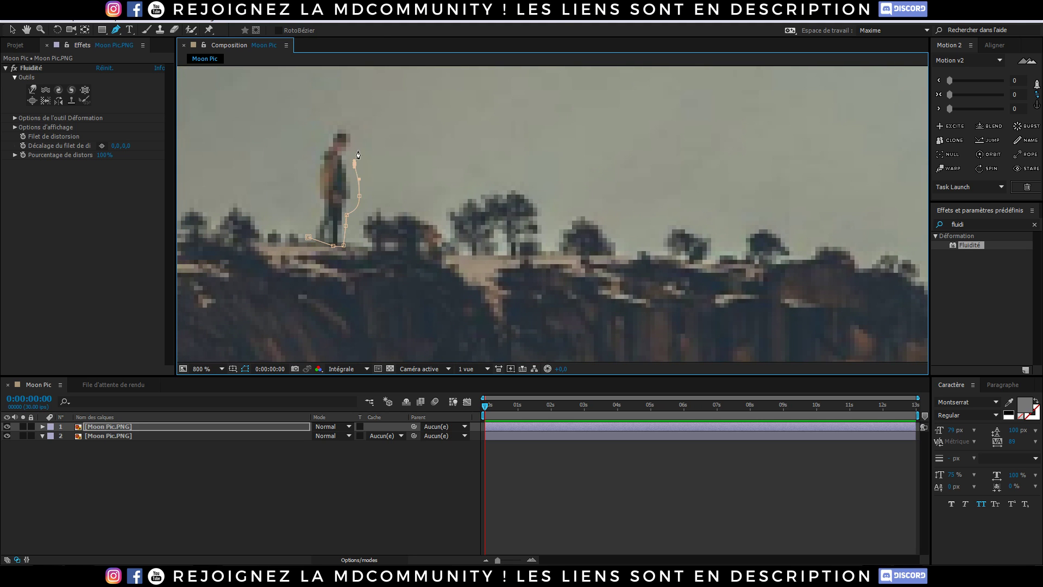
scroll(332, 235, down, 2)
drag(419, 240, 415, 285)
scroll(421, 262, down, 1)
Pull the cliff mask's edge near the top of the waterfall farther left onto the rock.
drag(468, 260, 491, 259)
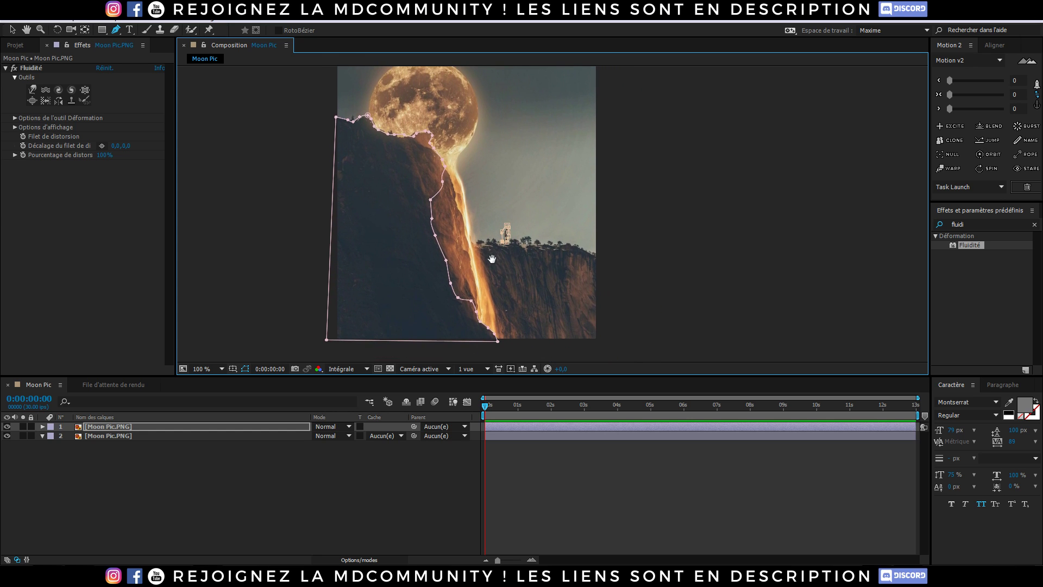
drag(439, 183, 416, 184)
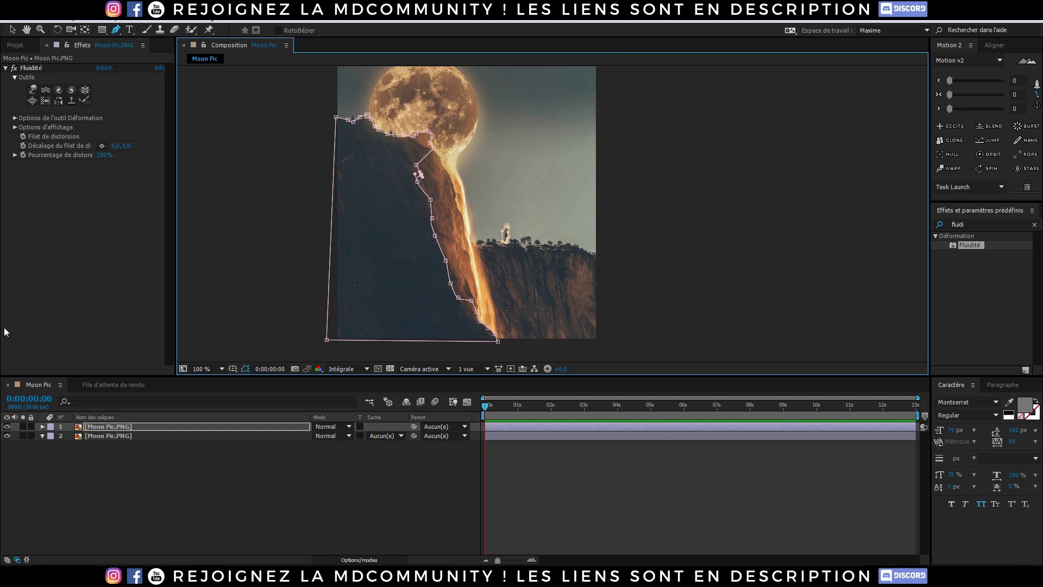
drag(317, 270, 313, 287)
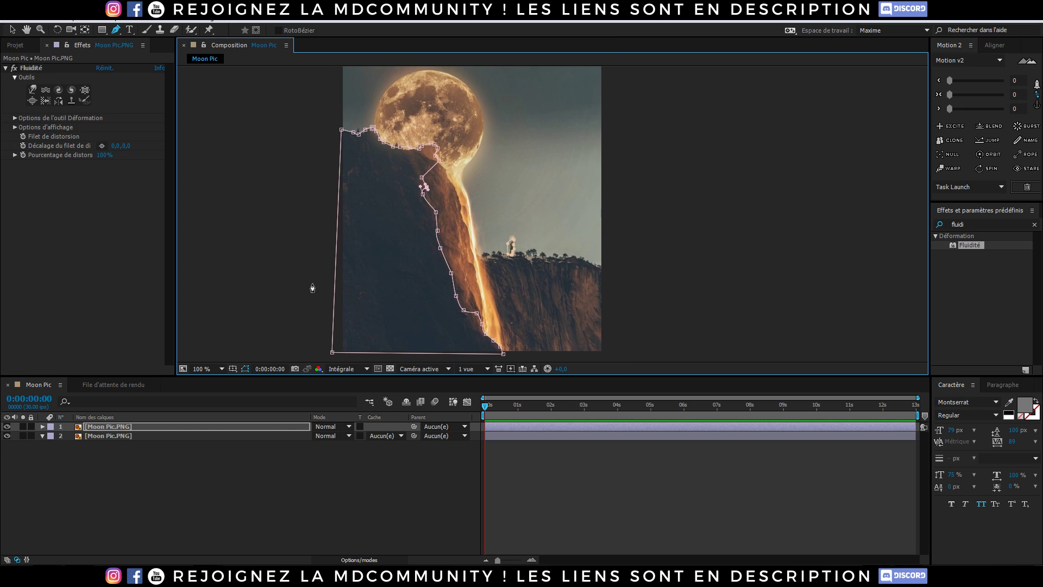
Select the unmasked lower Moon Pic.PNG layer and activate the Fluidité Déformation tool.
click(121, 436)
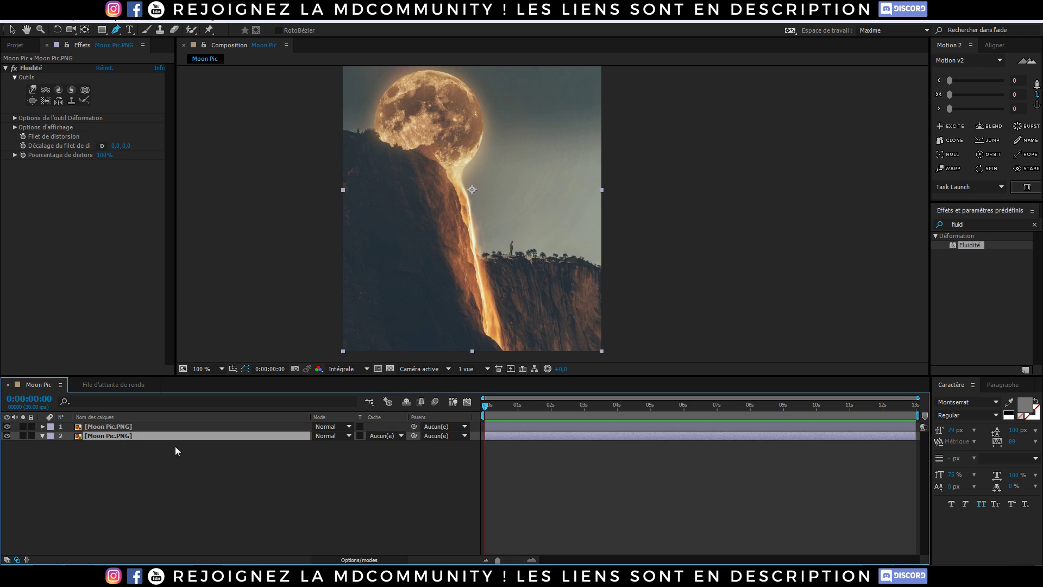
click(32, 92)
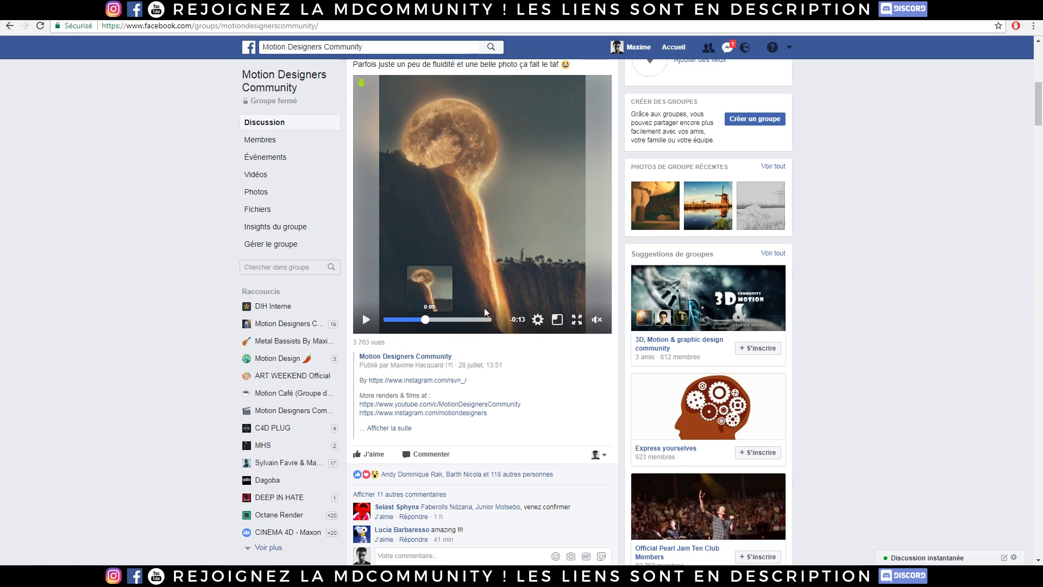
Switch to the Motion Designers Community group on Facebook, replay the moon waterfall video with its sound muted, and pause it.
click(485, 312)
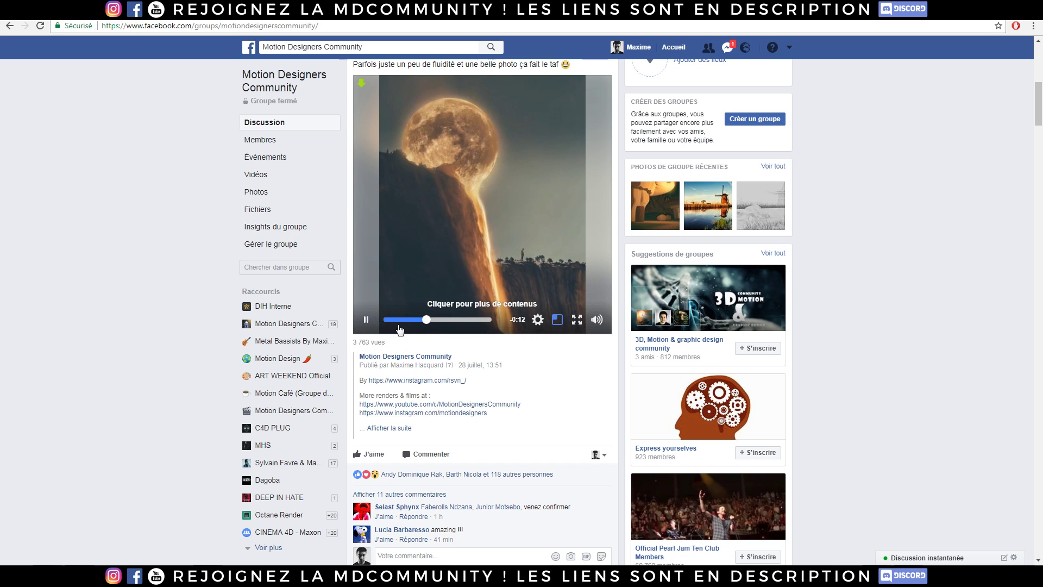
click(596, 321)
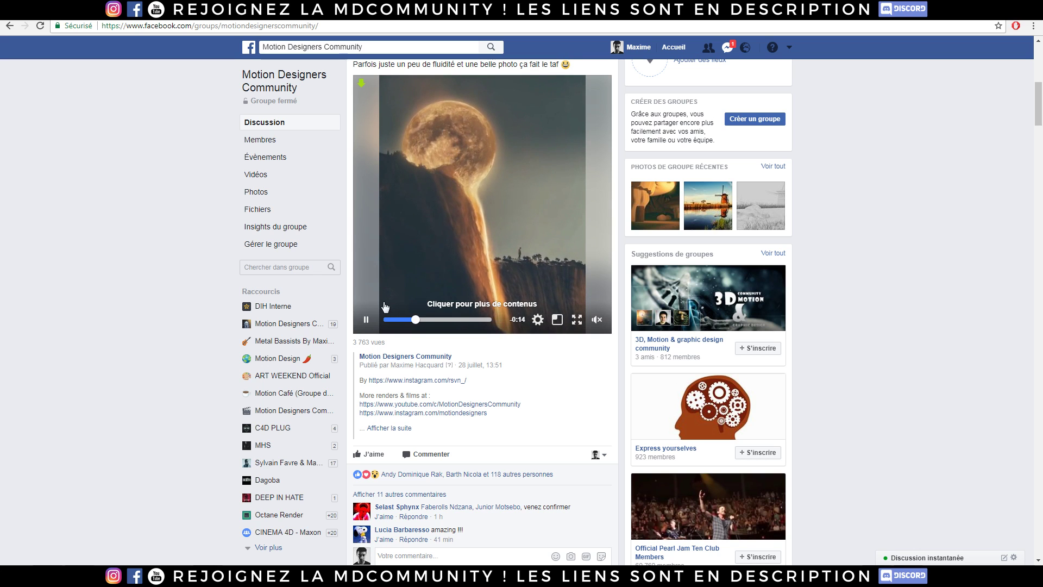
click(365, 322)
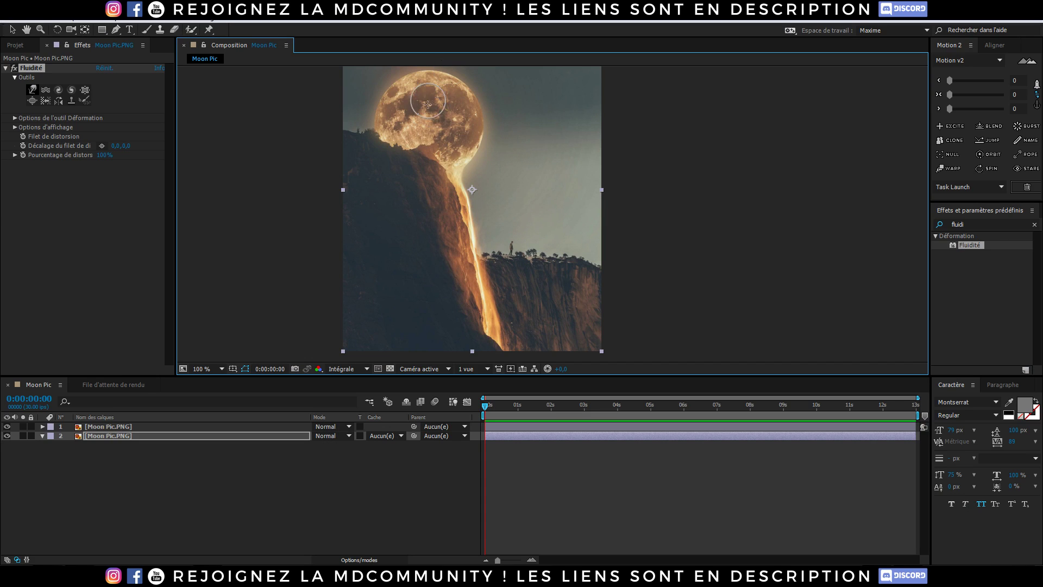
Return to After Effects, reselect the lower Moon Pic.PNG layer and bring the Fluidité Déformation tool over the moon's lower edge.
click(112, 435)
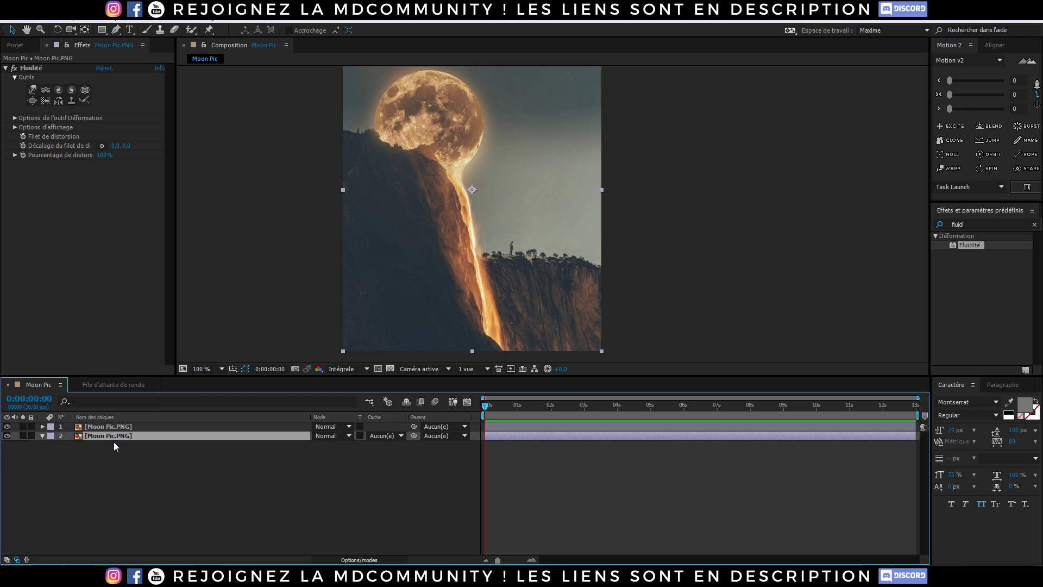
click(33, 89)
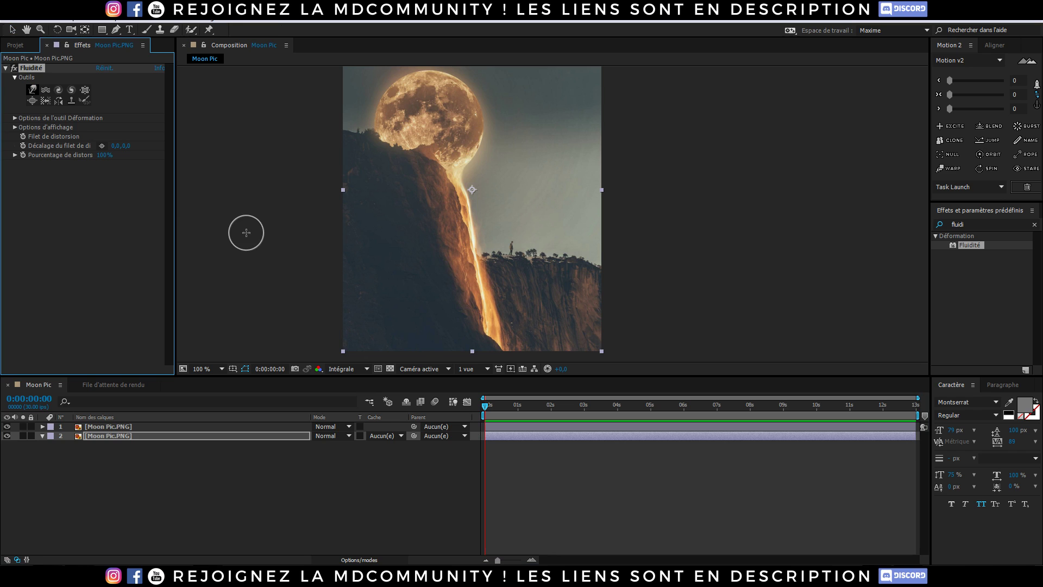
drag(463, 159, 501, 187)
click(32, 89)
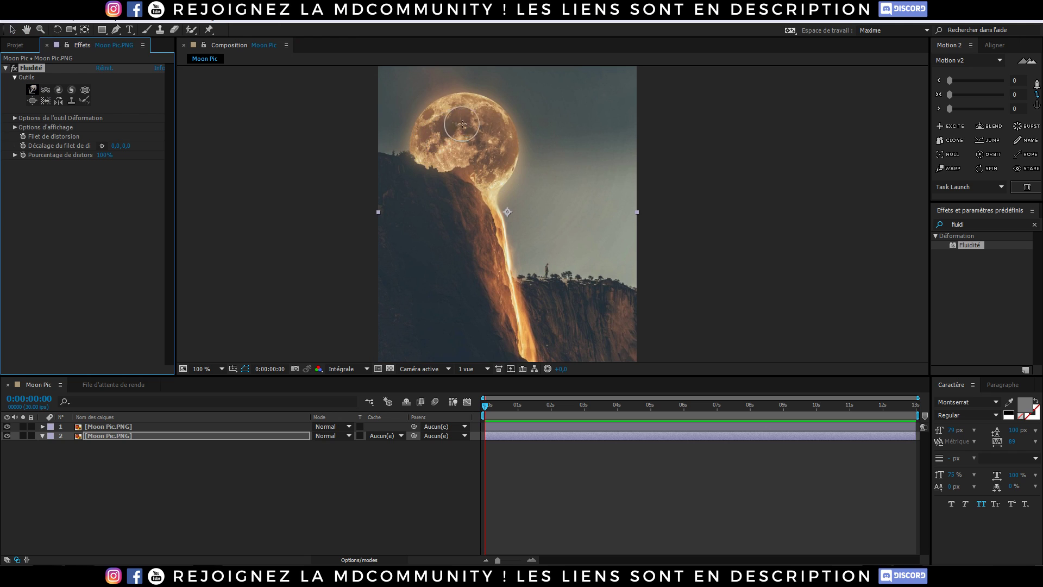
click(500, 137)
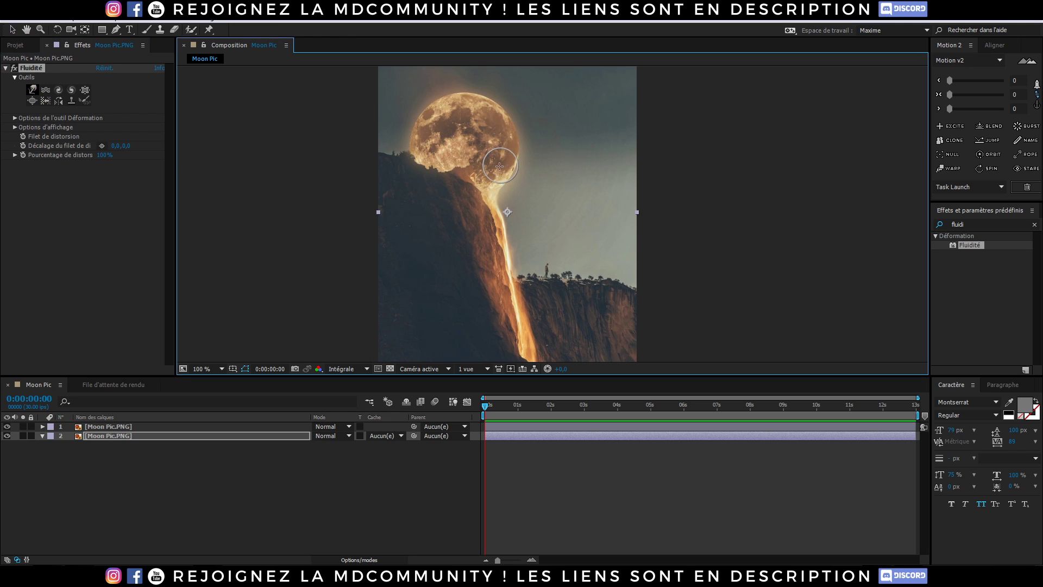
mouse_move(484, 179)
mouse_down()
mouse_move(444, 164)
mouse_move(480, 193)
mouse_move(450, 172)
mouse_move(468, 168)
mouse_move(420, 206)
mouse_up()
Toggle the upper masked layer's visibility and select it to examine the cliff mask's edge near the top of the waterfall.
click(7, 427)
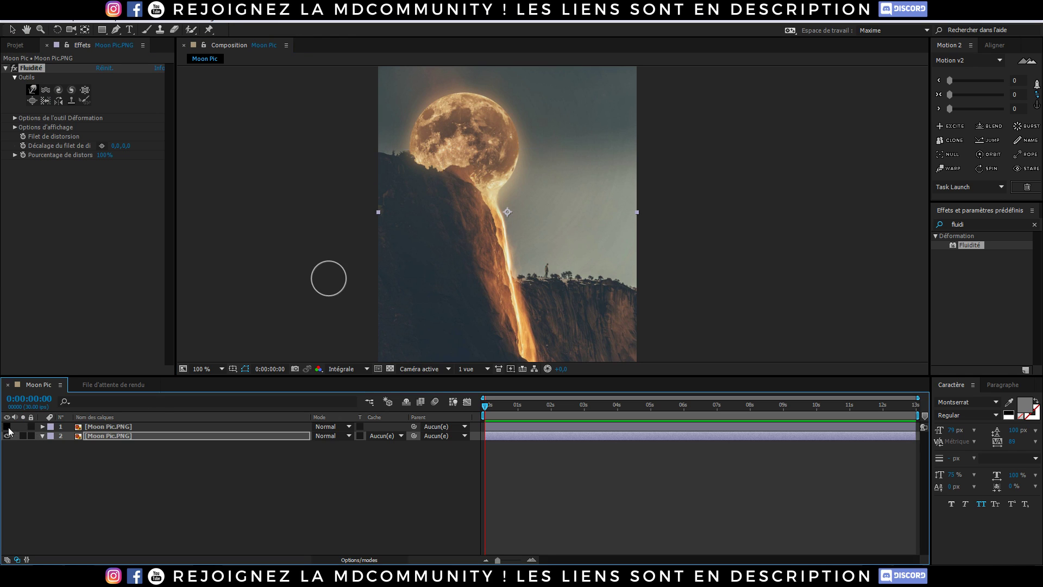
click(85, 427)
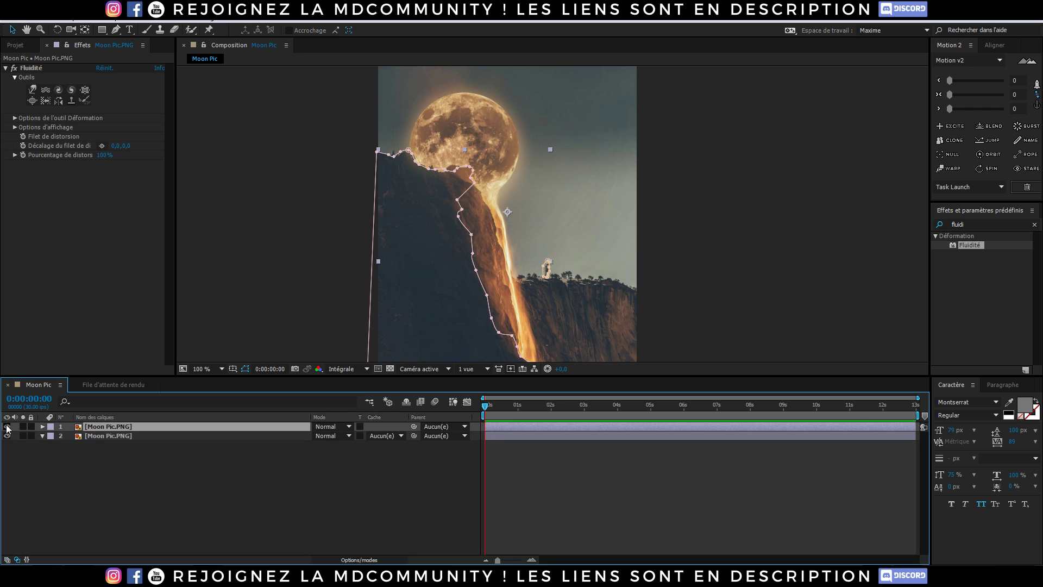
scroll(437, 215, up, 4)
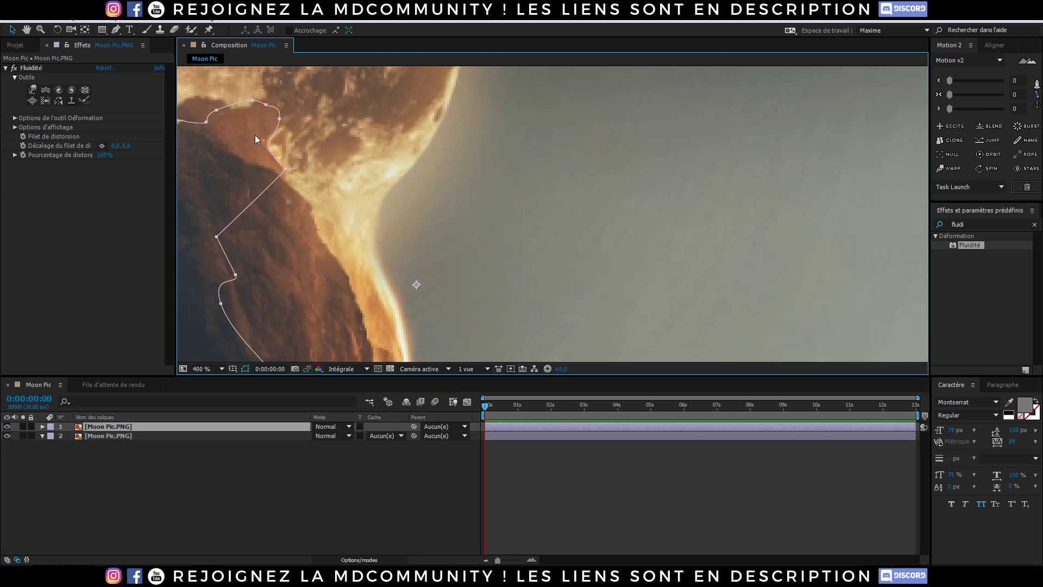
Inspect the cliff mask's edge beneath the moon, deselect everything and hide the upper masked Moon Pic.PNG layer.
drag(318, 194, 264, 171)
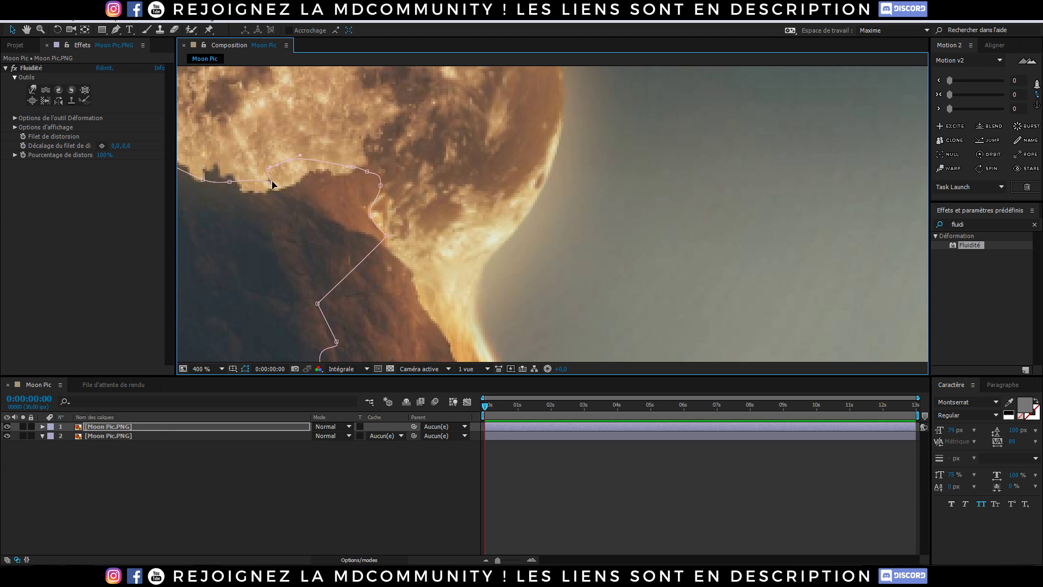
click(126, 471)
click(6, 426)
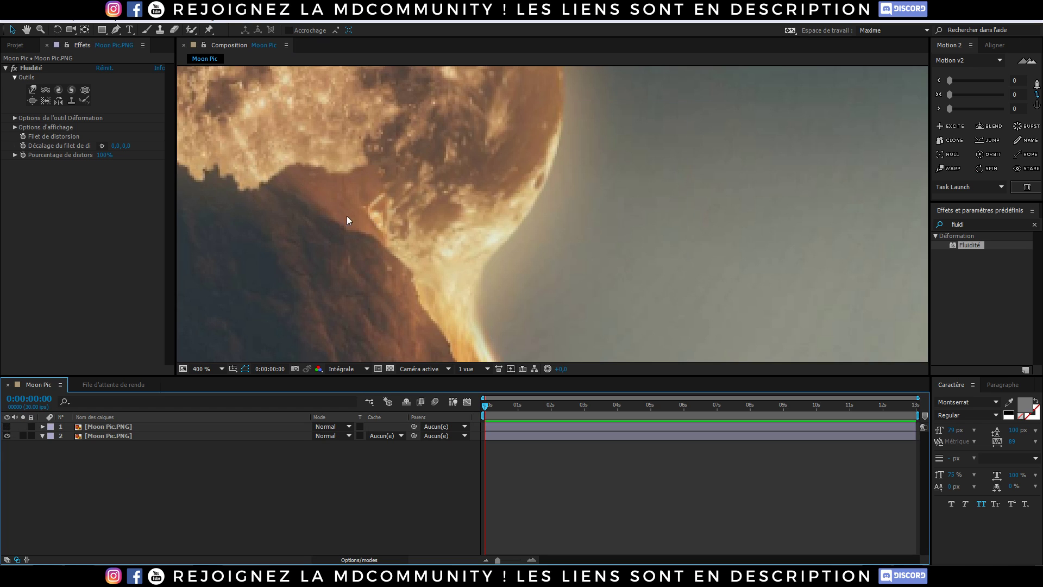
scroll(346, 216, down, 2)
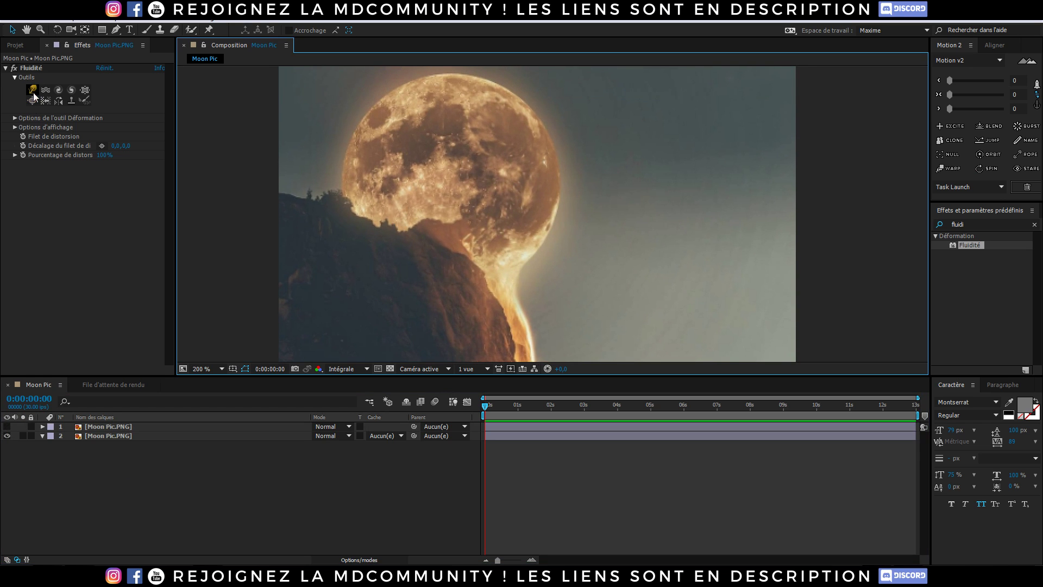
Select the lower Moon Pic.PNG layer and smear the moon's surface with the Fluidité Déformation tool.
click(33, 92)
drag(391, 170, 340, 176)
drag(396, 212, 376, 197)
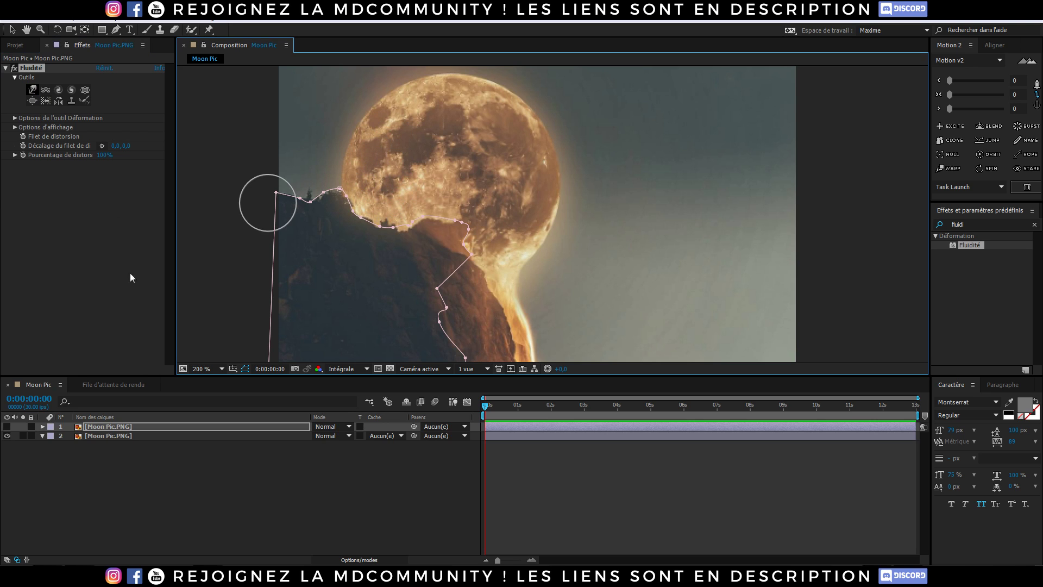
click(108, 436)
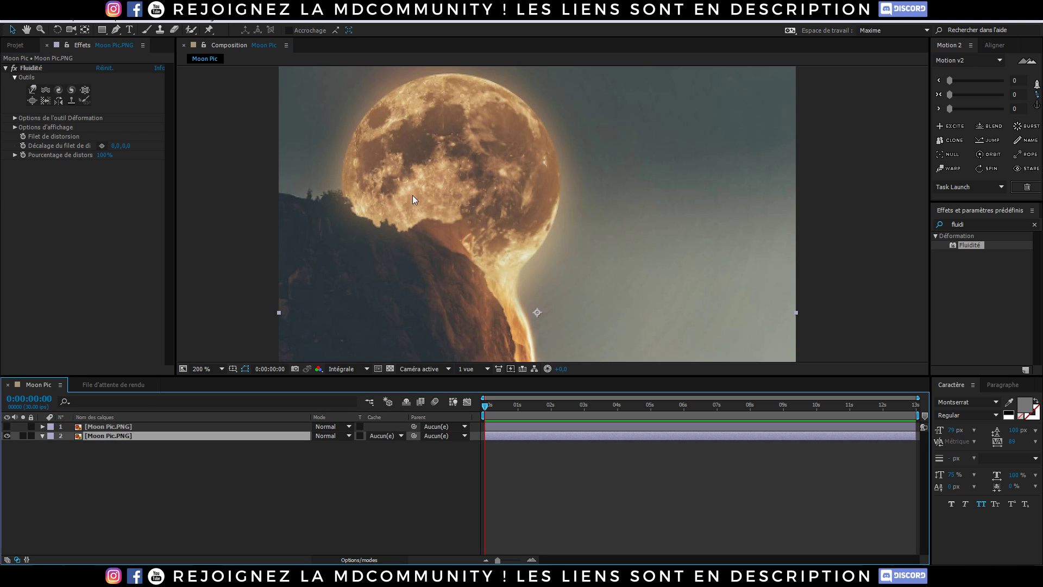
click(32, 90)
click(368, 158)
mouse_move(369, 158)
mouse_down()
mouse_move(416, 111)
mouse_move(453, 125)
mouse_move(456, 115)
mouse_move(423, 105)
mouse_move(472, 102)
mouse_move(504, 116)
mouse_move(521, 131)
mouse_move(536, 185)
mouse_move(515, 248)
mouse_move(495, 215)
mouse_move(431, 171)
mouse_move(446, 152)
mouse_up()
Swirl the moon's centre with the Fluidité Tourbillon tool and lower Pourcentage de distorsion to 0%.
click(58, 89)
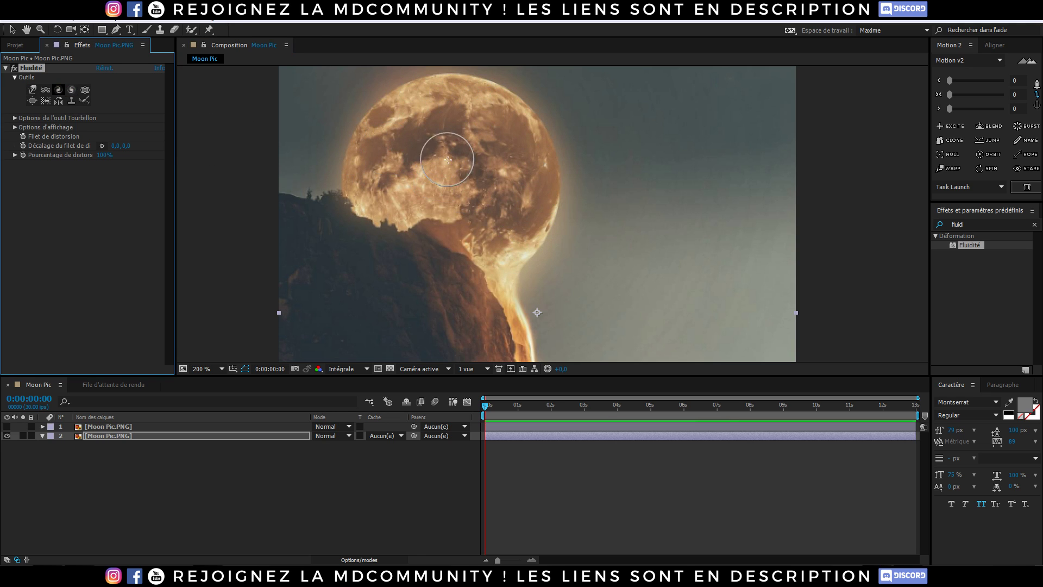
mouse_move(441, 174)
mouse_down()
mouse_move(435, 181)
mouse_move(445, 158)
mouse_move(459, 174)
mouse_up()
drag(104, 155, 4, 162)
Smear more of the moon's surface with the Déformation tool and set Pourcentage de distorsion to 100%.
click(32, 90)
drag(512, 156, 521, 174)
click(24, 91)
click(32, 89)
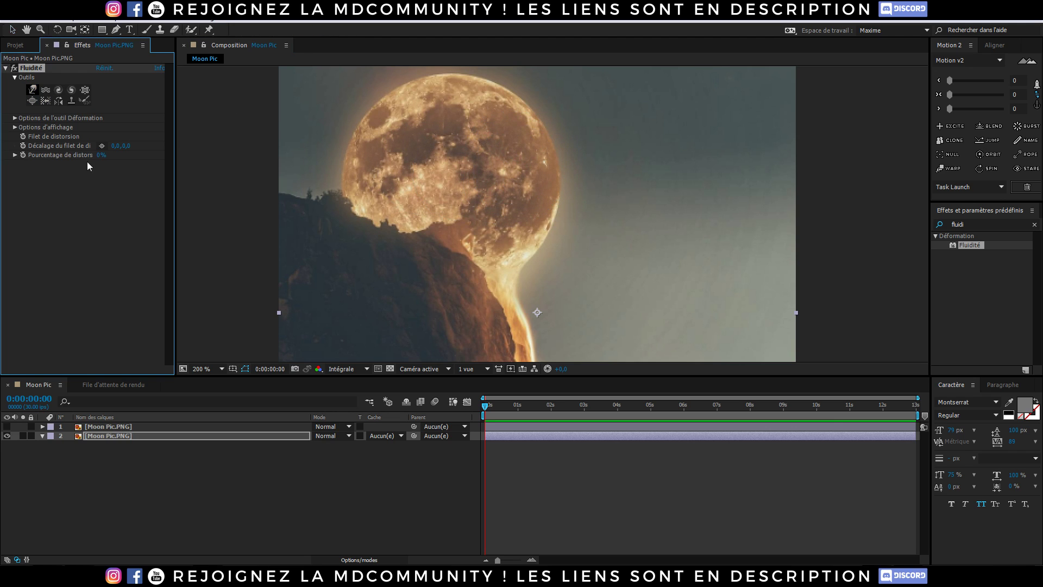
click(103, 187)
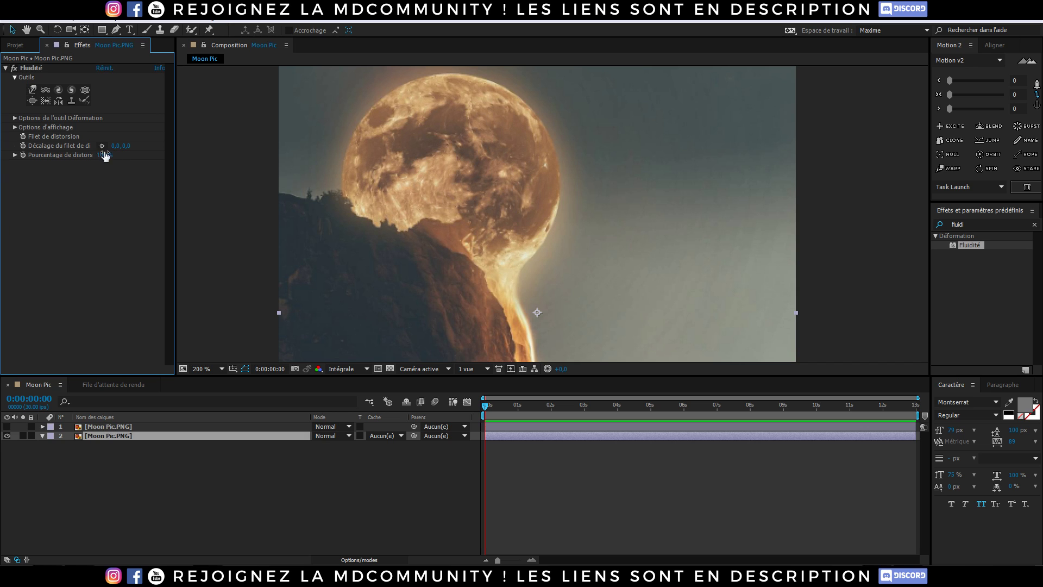
click(33, 90)
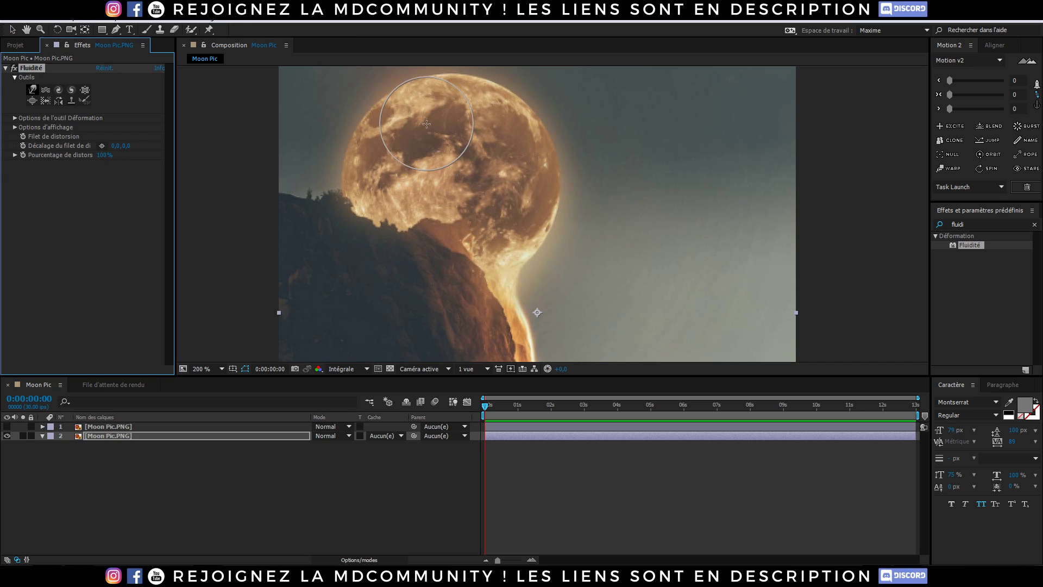
mouse_move(387, 120)
mouse_down()
mouse_move(472, 125)
mouse_move(512, 118)
mouse_move(527, 180)
mouse_move(437, 173)
mouse_move(492, 269)
mouse_move(487, 292)
mouse_move(436, 235)
mouse_move(525, 255)
mouse_move(439, 299)
mouse_up()
Reactivate the Déformation tool and smear the cliff face to the right of the waterfall with the large brush.
mouse_move(733, 307)
mouse_down()
mouse_move(603, 100)
mouse_move(570, 9)
mouse_move(607, 16)
mouse_up()
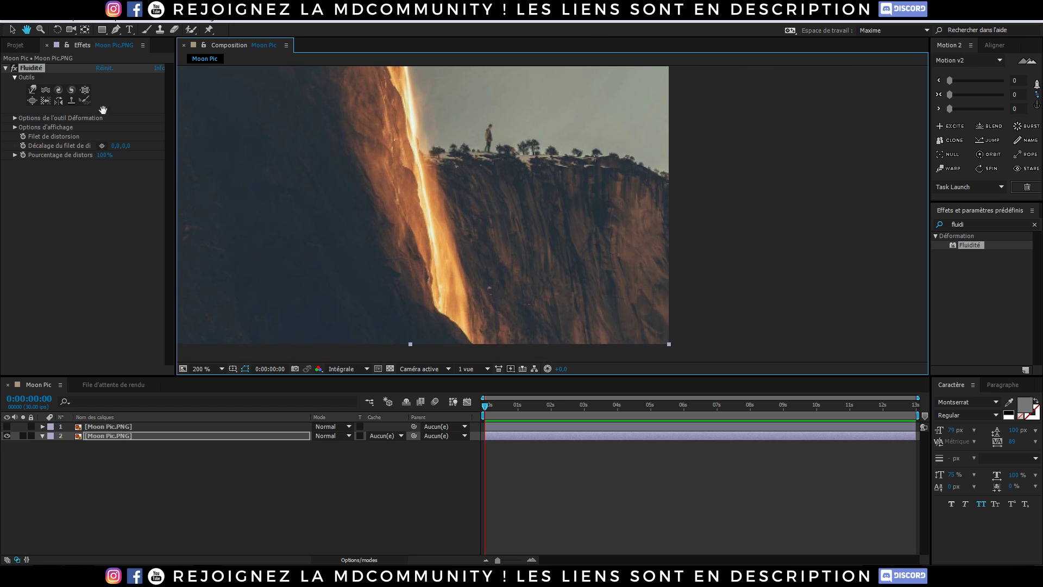
click(33, 89)
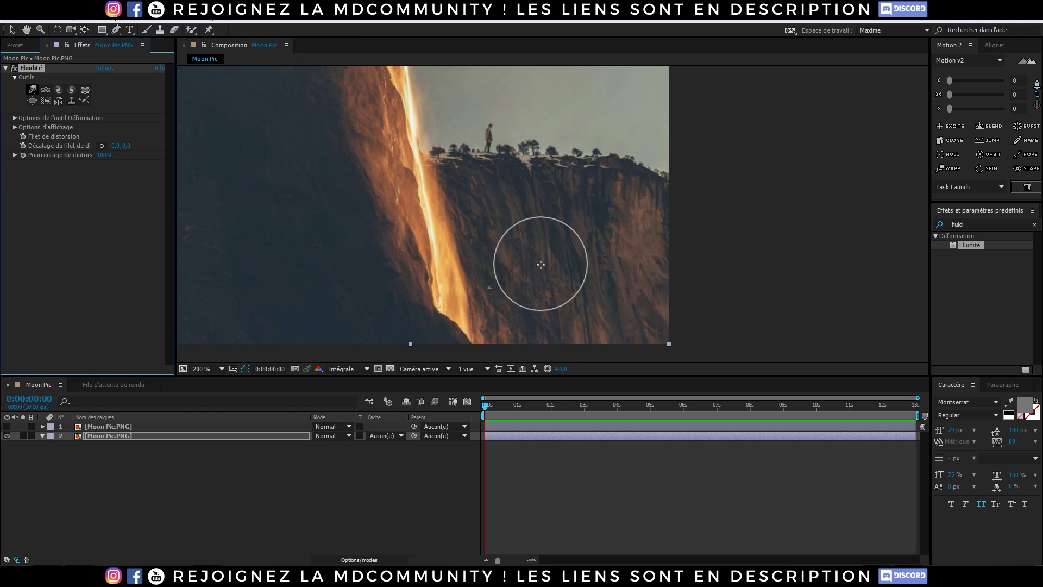
mouse_move(575, 241)
mouse_down()
mouse_move(602, 241)
mouse_move(618, 207)
mouse_move(672, 308)
mouse_move(665, 210)
mouse_up()
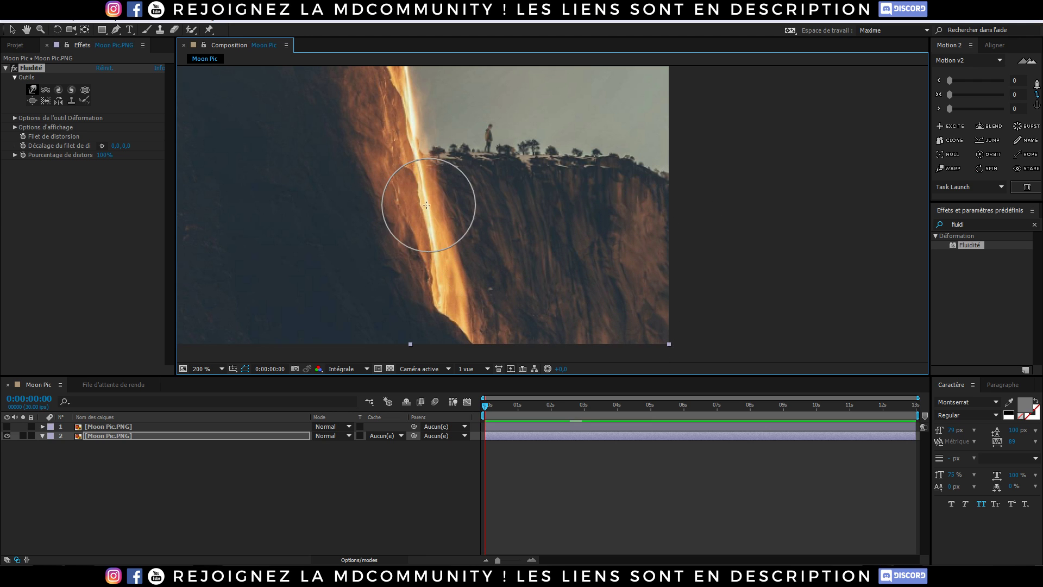
Push the waterfall along its flow with a smaller Déformation brush and scrub Pourcentage de distorsion to check the movement.
click(27, 86)
click(29, 87)
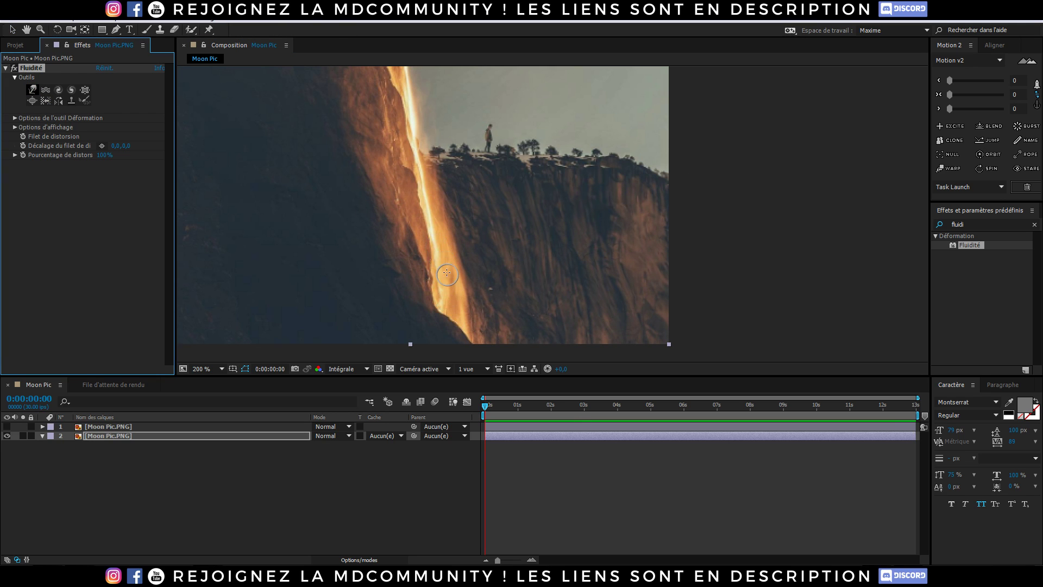
drag(422, 175, 431, 209)
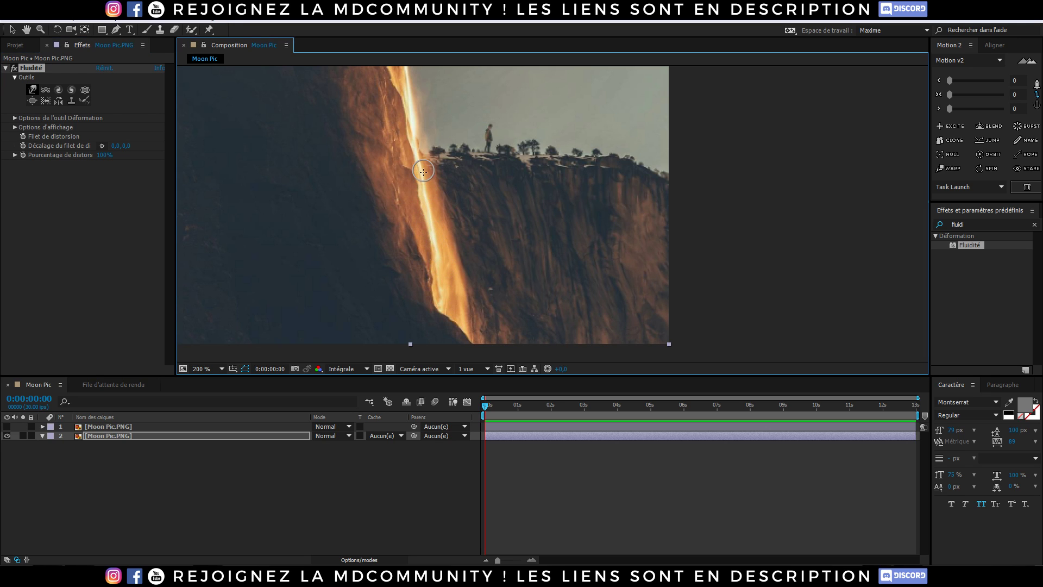
drag(407, 145, 408, 139)
drag(100, 155, 40, 168)
click(61, 171)
Enlarge the Déformation brush and smear several areas of the cliff face below the standing person.
ctrl+drag(557, 274, 608, 273)
drag(505, 227, 546, 331)
mouse_move(594, 247)
mouse_down()
mouse_move(613, 274)
mouse_move(624, 228)
mouse_up()
drag(630, 303, 643, 321)
Fit the whole picture in the viewer, add a Pourcentage de distorsion keyframe at 0:00:00:00 and reveal it on the lower layer.
scroll(554, 274, down, 1)
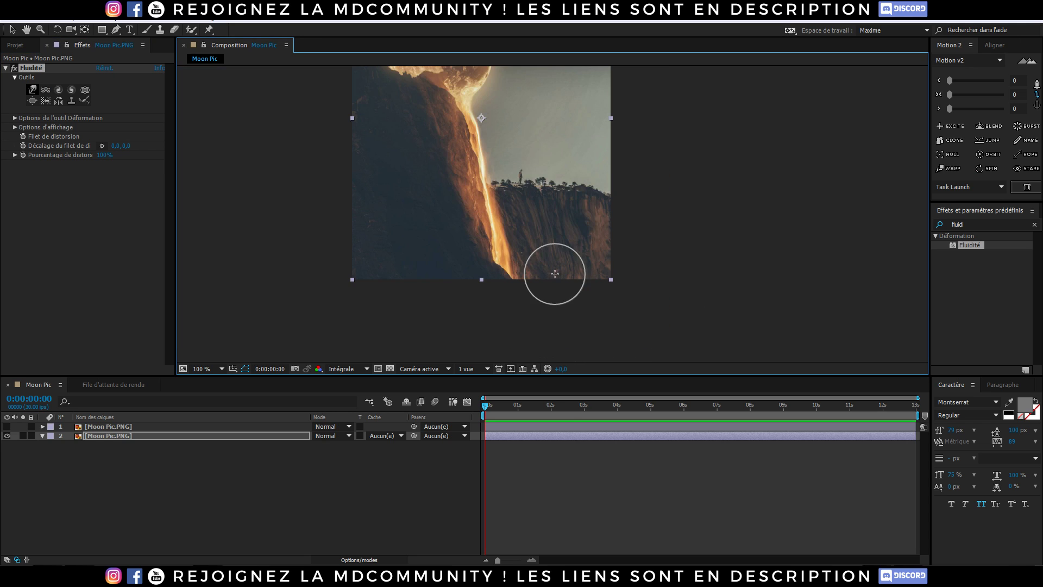
scroll(536, 270, down, 1)
click(219, 368)
click(255, 187)
click(23, 155)
key(u)
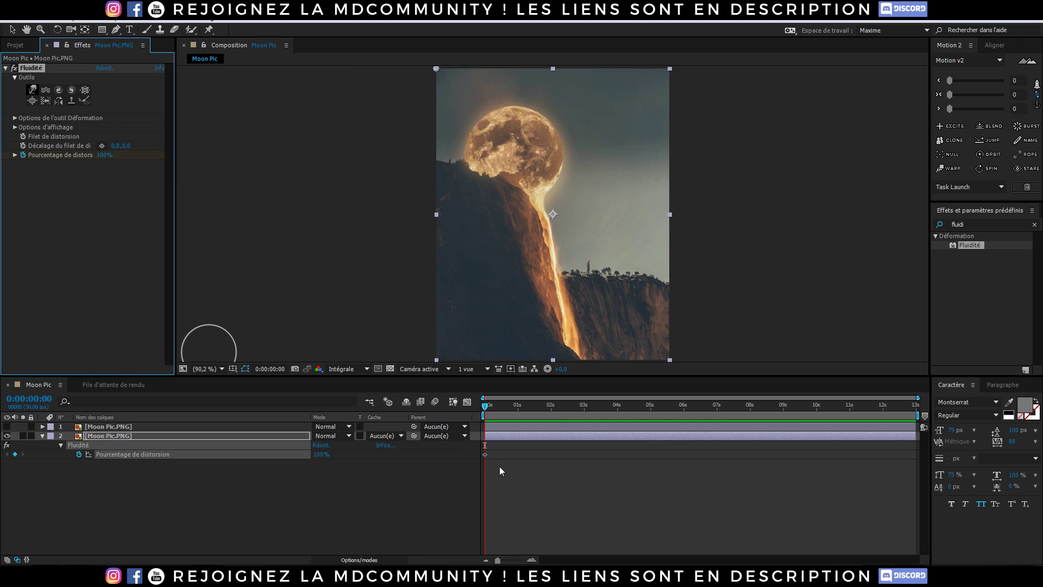
Animate Pourcentage de distorsion from 0% at the start to 100% at 0:00:01:12.
click(553, 405)
drag(524, 455, 532, 455)
drag(320, 455, 212, 454)
Split the lower Moon Pic.PNG layer at 0:00:01:12 and delete the part after the cut.
drag(488, 407, 530, 417)
click(112, 437)
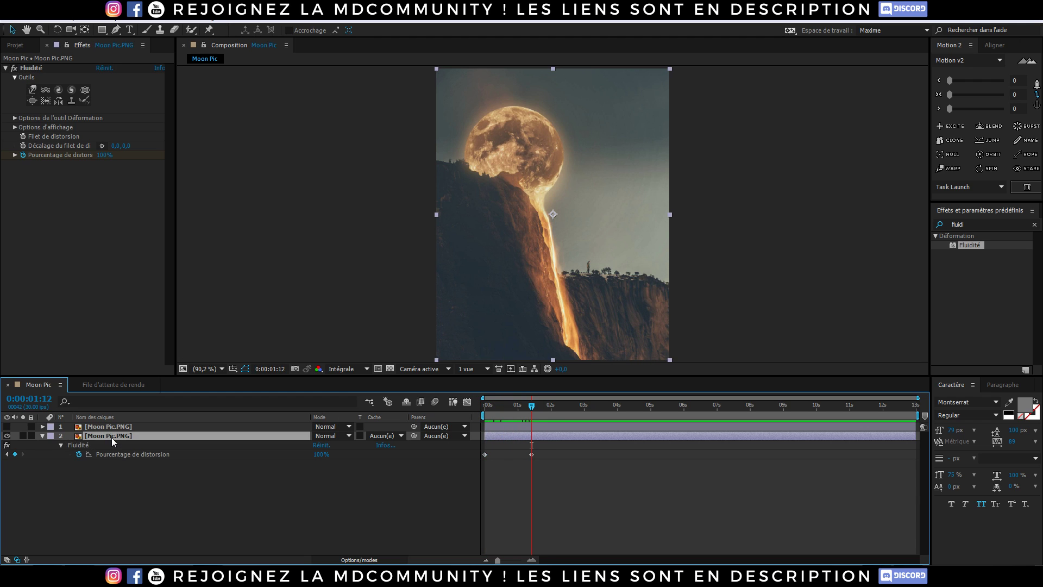
key(ctrl+shift+d)
key(Delete)
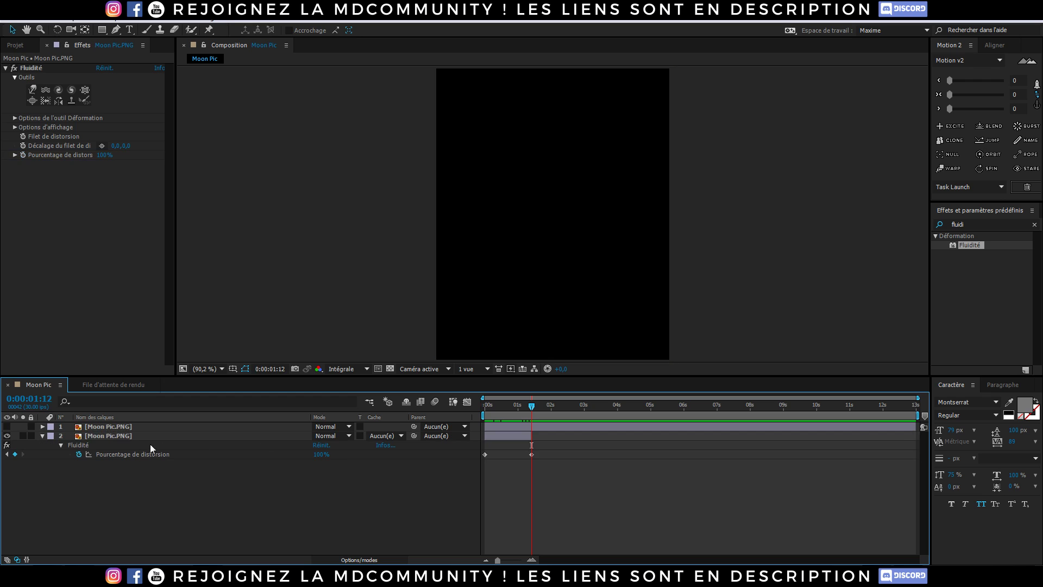
Duplicate the trimmed Moon Pic.PNG layer, shift the copy to start at 0:00:00:17 and reveal its keyframes.
click(119, 435)
key(ctrl+d)
drag(488, 435, 507, 439)
key(u)
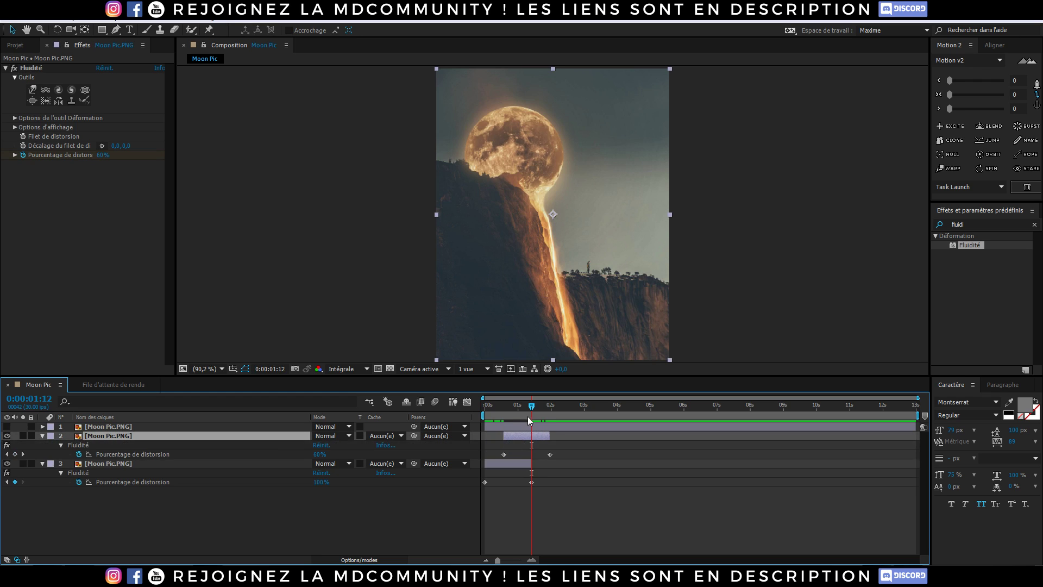
Keyframe the copy's Opacité from 0% at 0:00:00:17 to 99% at 0:00:01:11.
key(t)
drag(519, 416, 510, 411)
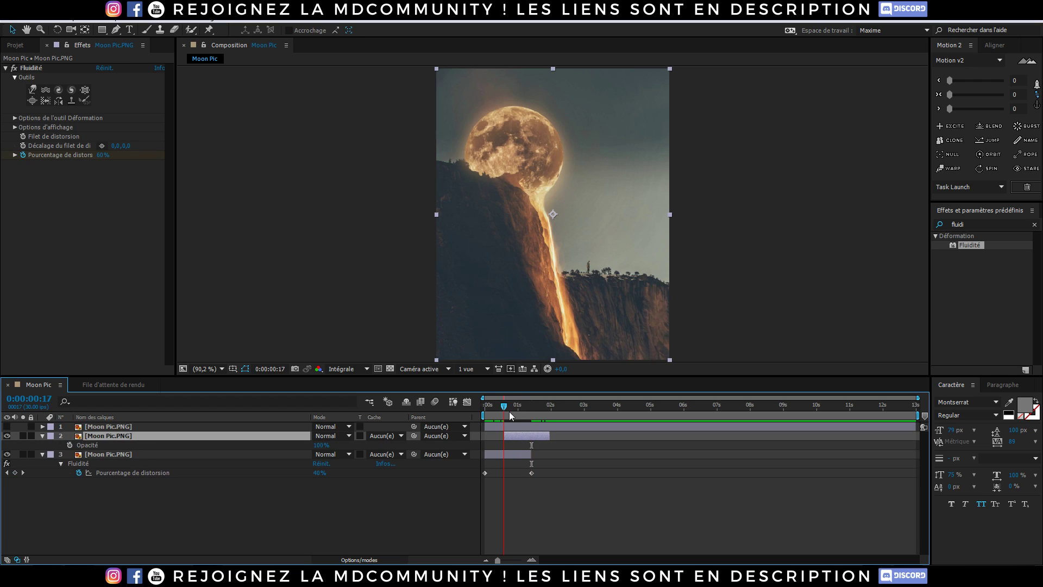
click(70, 445)
drag(509, 408, 529, 409)
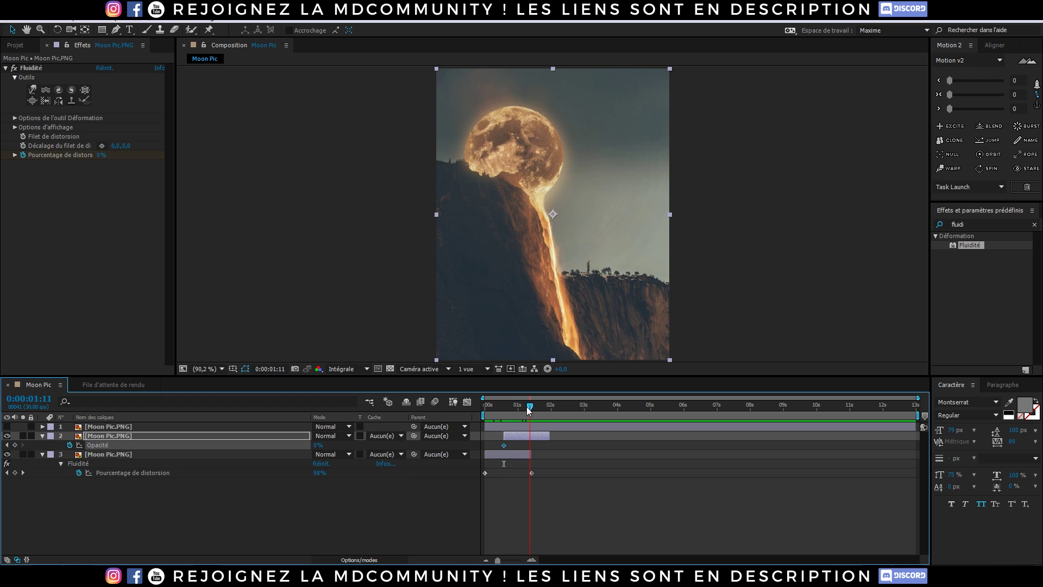
drag(317, 445, 388, 447)
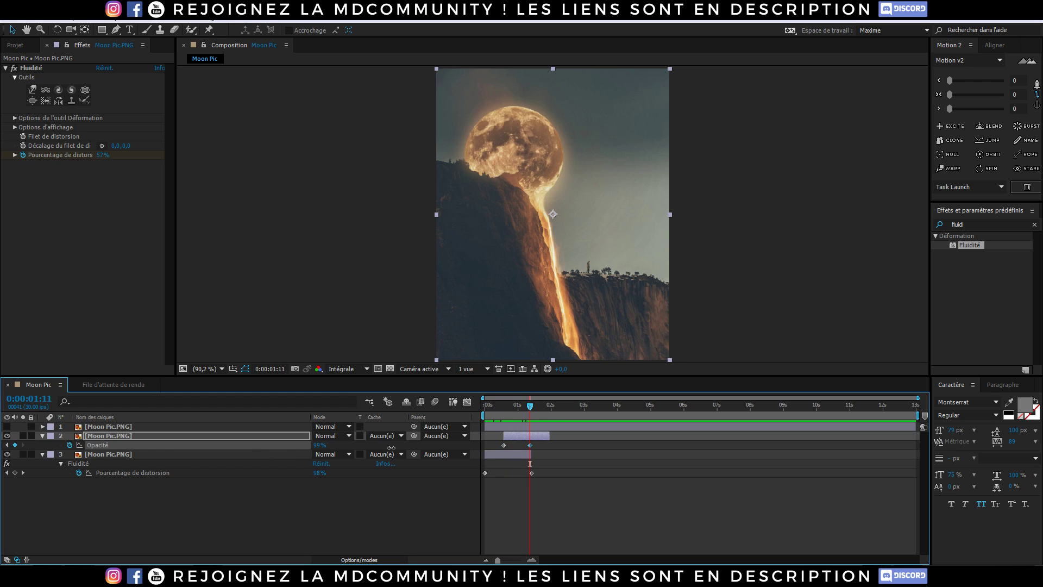
Scrub and play the animation from the start, examining the crossfade up close on the waterfall and cliff.
click(520, 407)
click(521, 408)
mouse_move(538, 415)
mouse_down()
mouse_move(523, 413)
mouse_move(541, 418)
mouse_up()
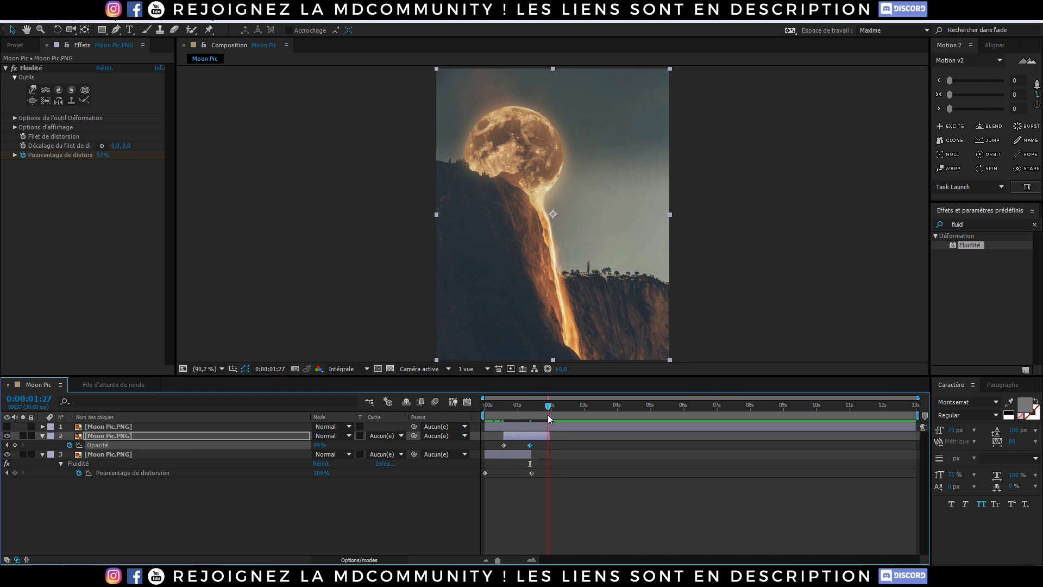
key(Home)
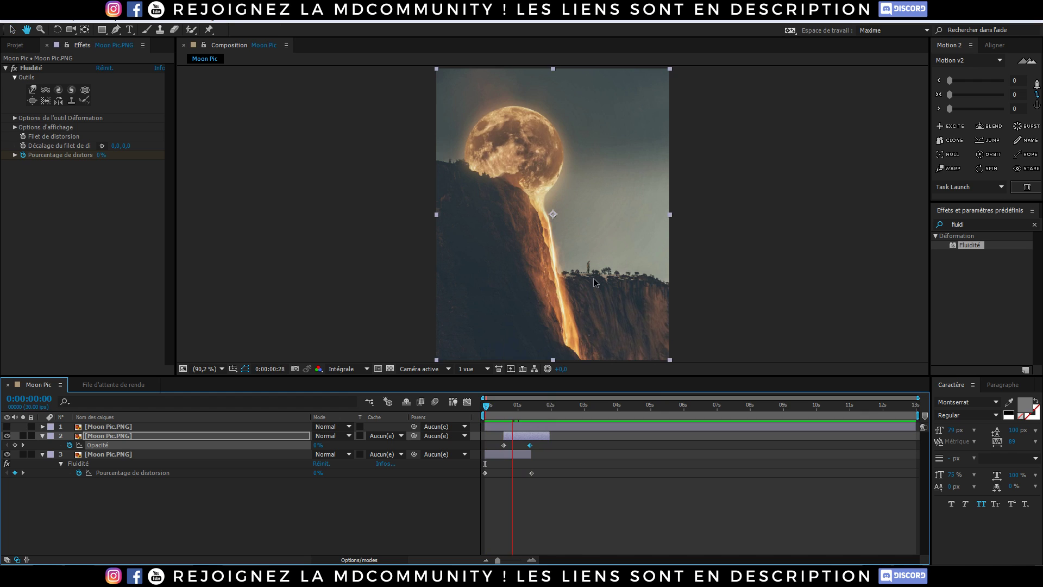
key(space)
scroll(594, 279, up, 1)
drag(610, 304, 535, 205)
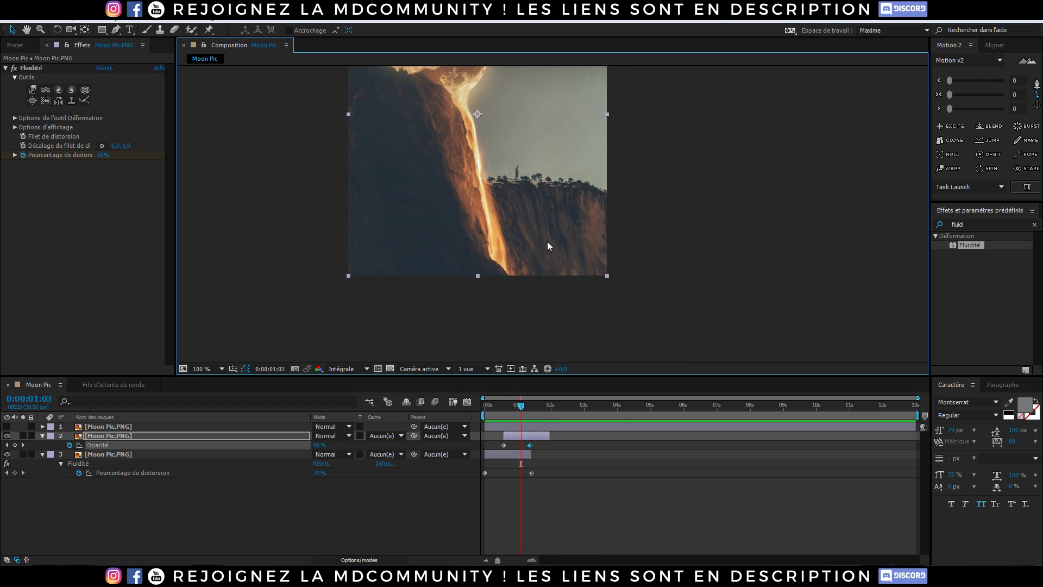
scroll(547, 241, up, 1)
drag(519, 405, 461, 425)
key(space)
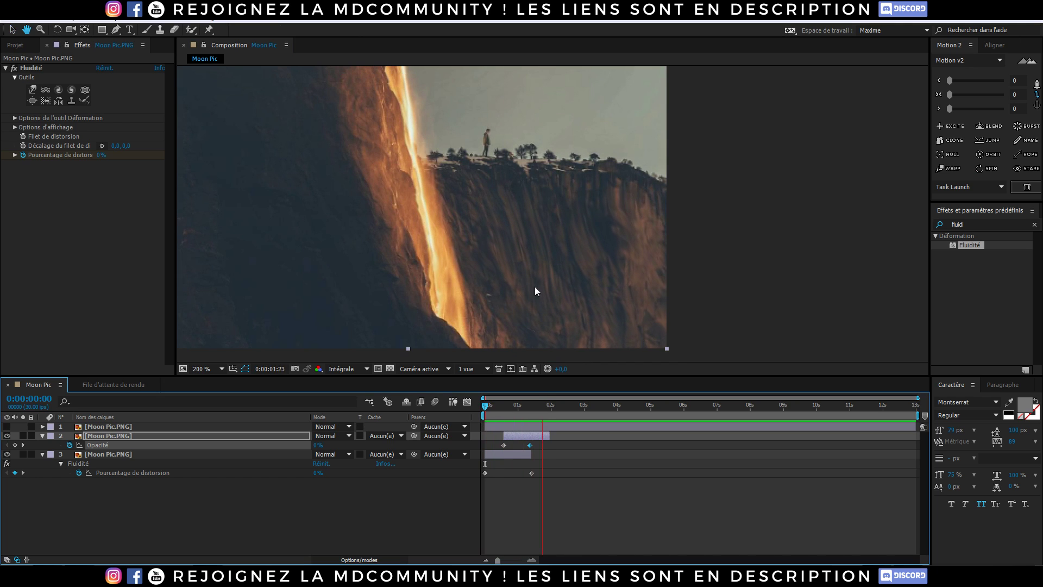
Duplicate the crossfading layer and shift the copy so that its opacity fade ends at 0:00:01:28.
drag(551, 412, 535, 416)
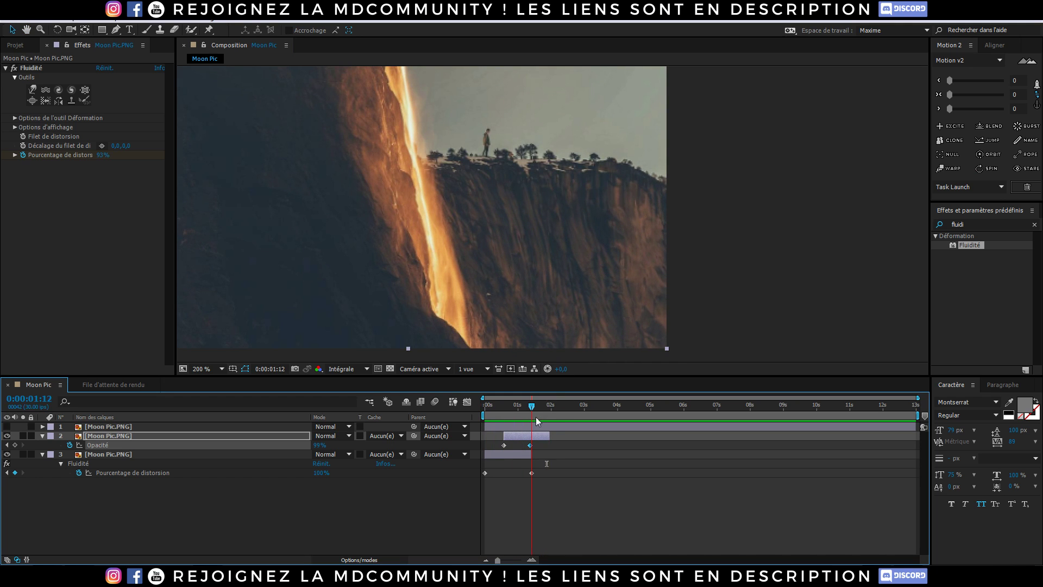
click(105, 435)
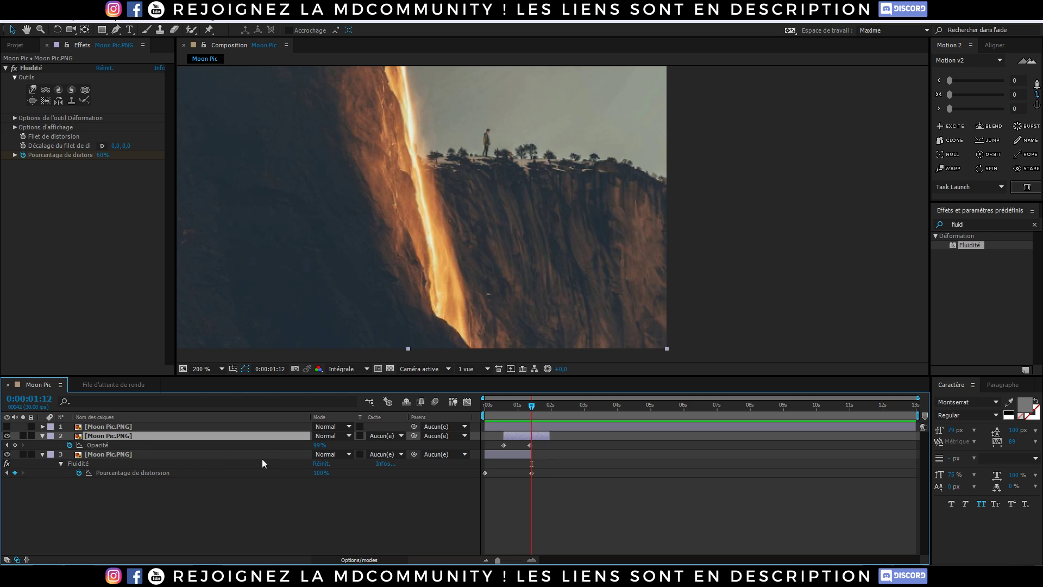
key(ctrl+d)
drag(532, 440, 543, 444)
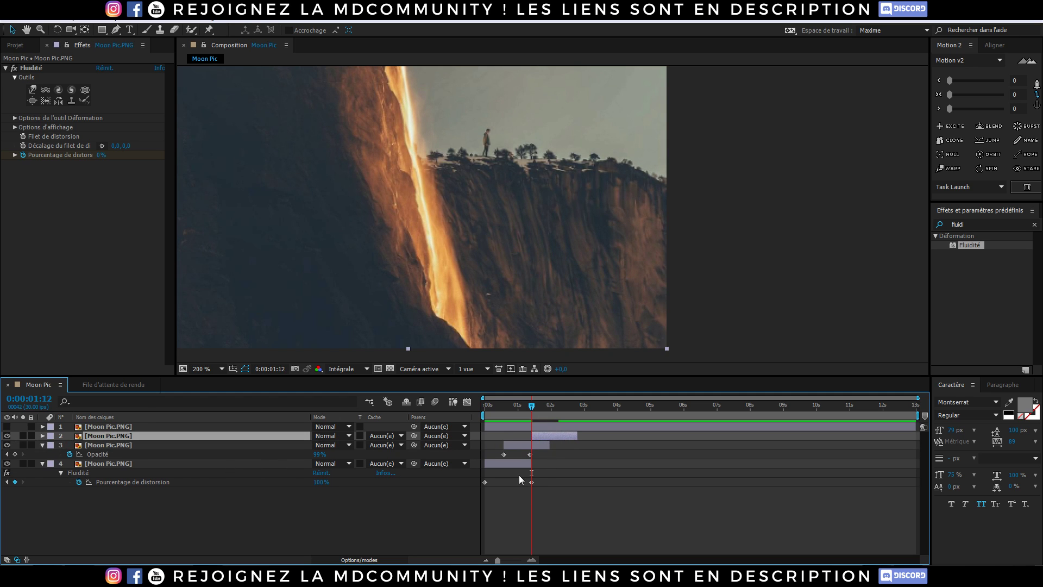
key(u)
drag(564, 434, 558, 435)
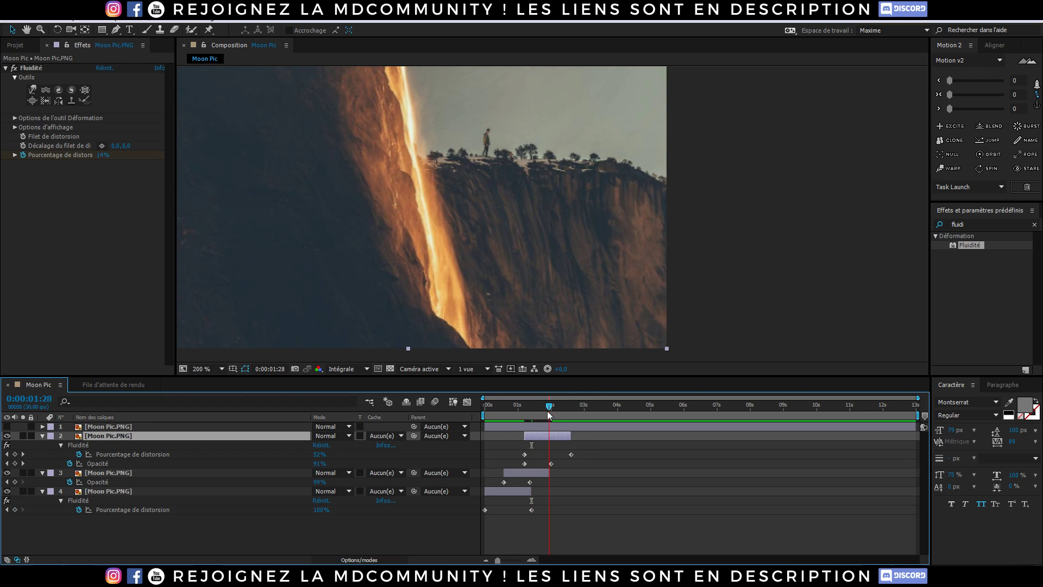
drag(554, 436, 552, 436)
Duplicate the crossfading layer two more times, offsetting each copy to overlap the end of the preceding one and revealing its keyframes.
key(ctrl+d)
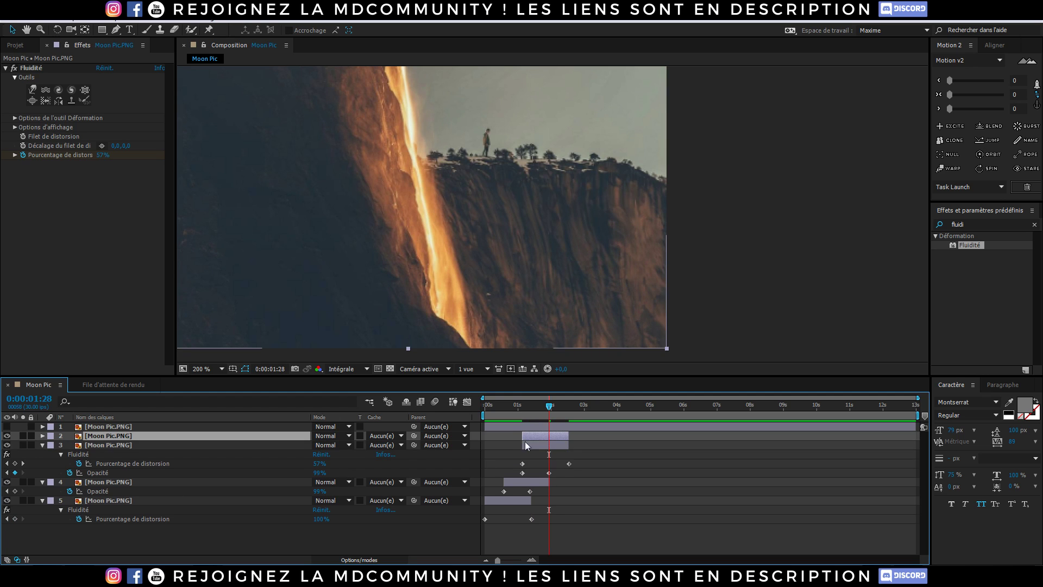
key(u)
drag(529, 439, 548, 439)
key(ctrl+d)
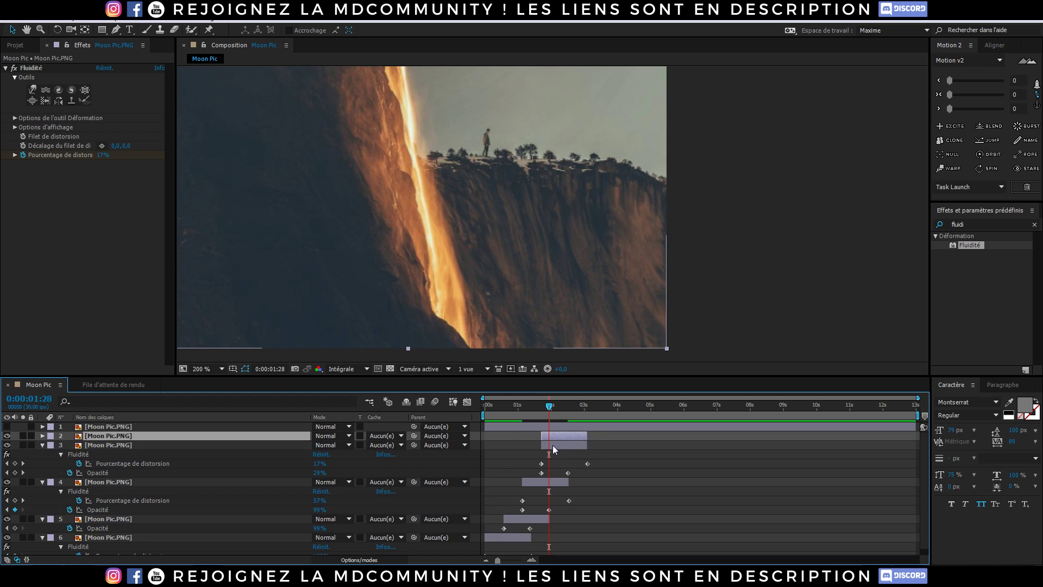
key(u)
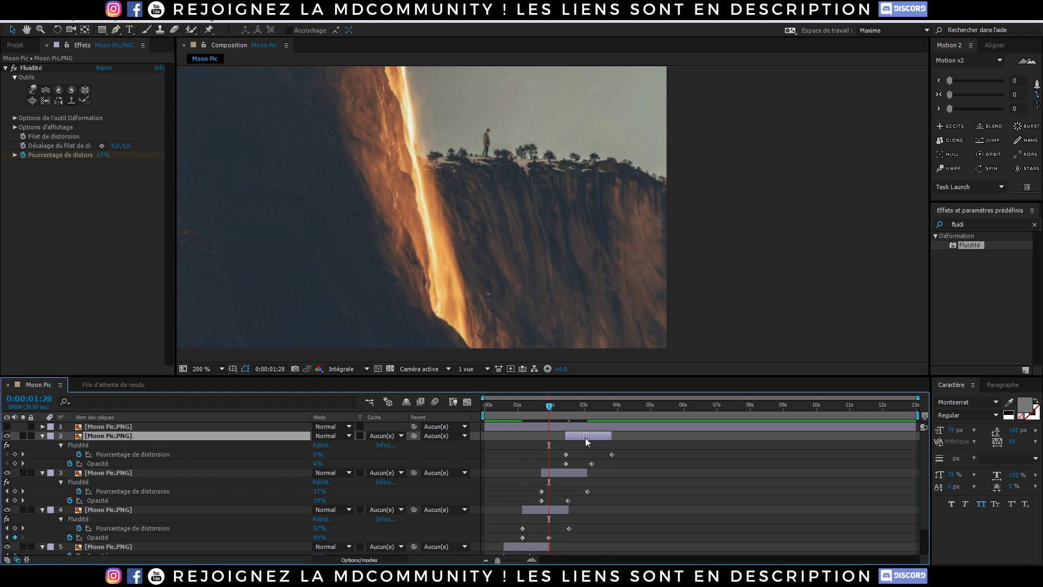
Play the layered animation from the start and check the end of the last copy at 0:00:03:20.
drag(547, 413, 415, 416)
key(space)
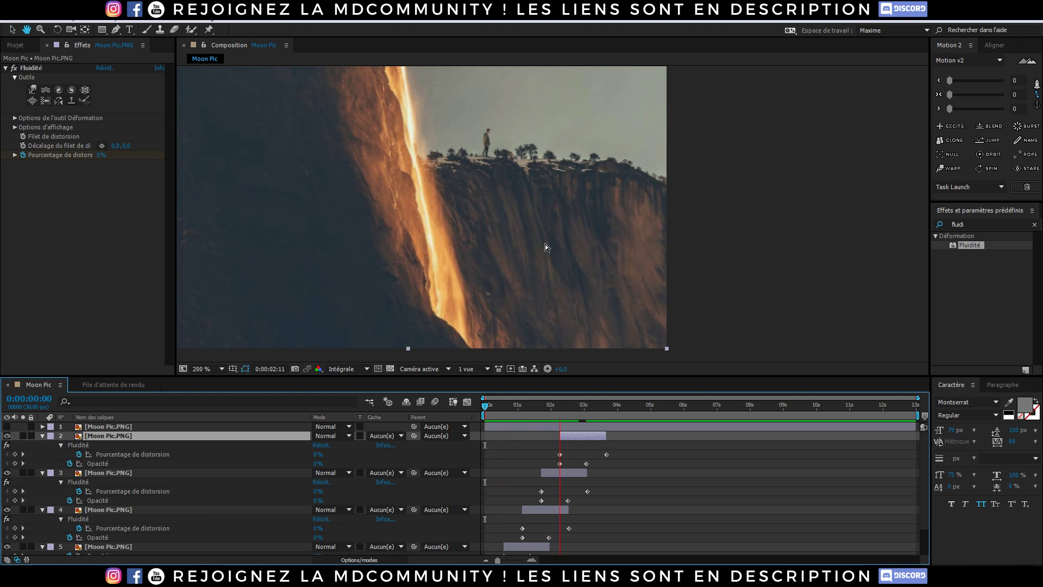
click(612, 411)
drag(612, 411, 605, 408)
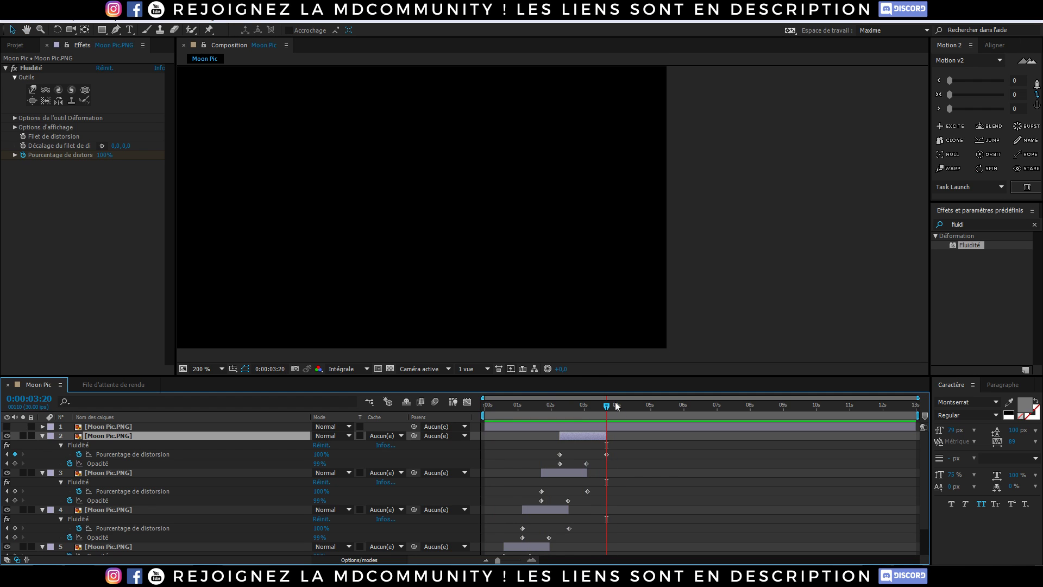
Try precomposing the five overlapping distorted picture layers into one new composition, transferring all their attributes.
click(606, 405)
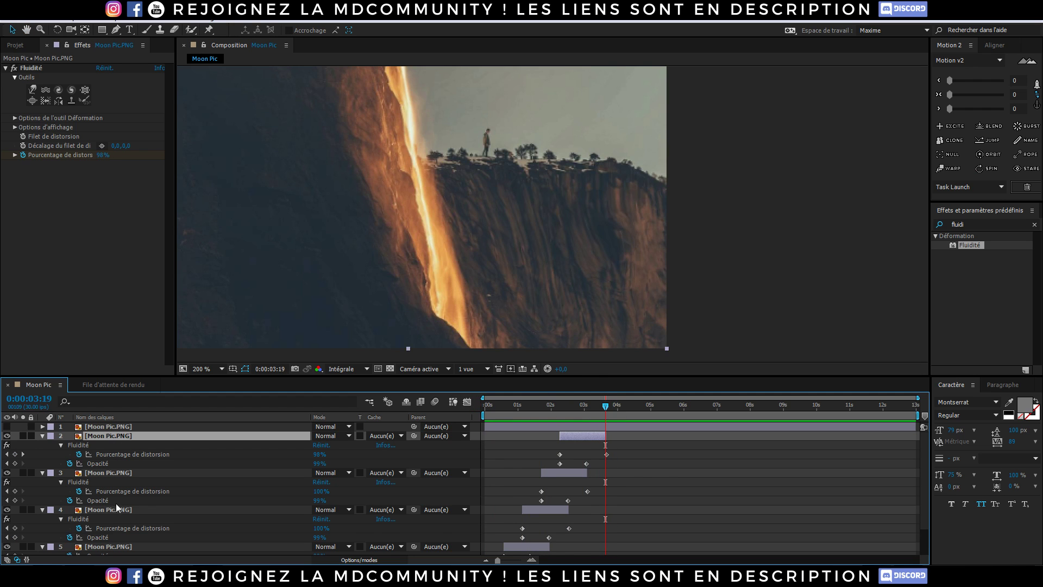
scroll(116, 503, down, 1)
click(109, 439)
shift+click(106, 532)
key(ctrl+shift+c)
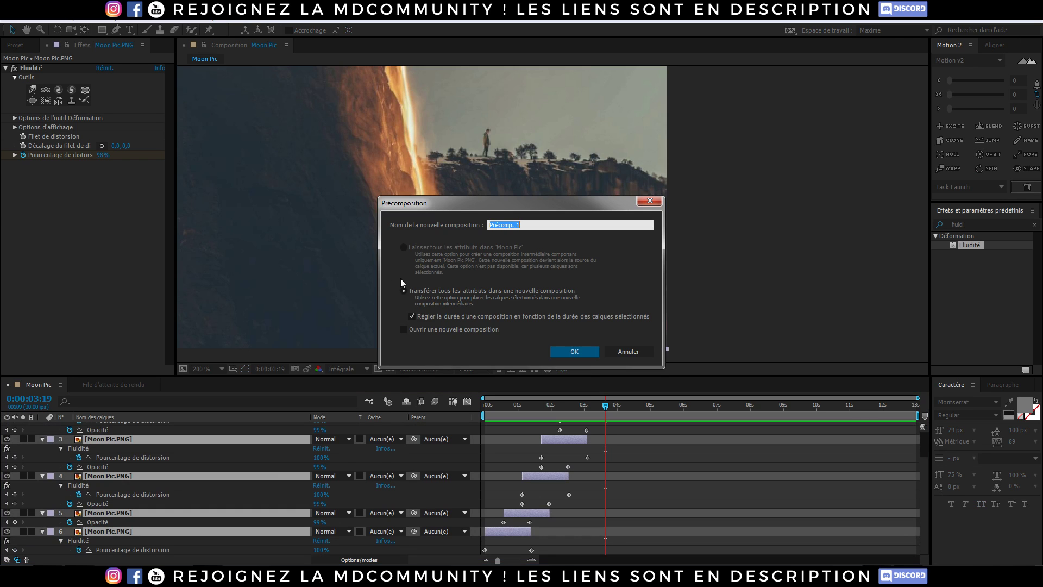
click(574, 351)
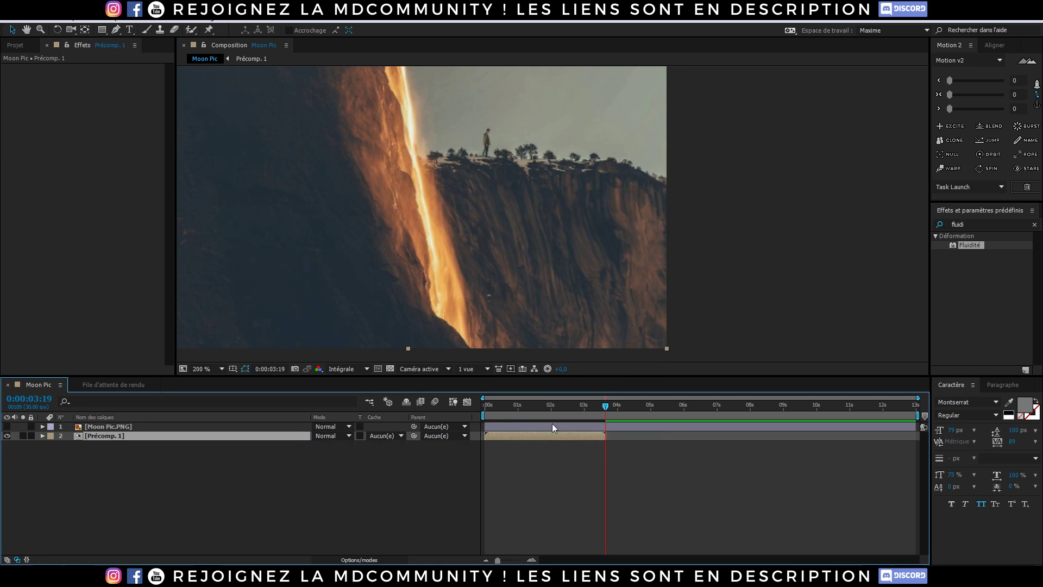
Try extending the animation by placing a duplicate of the precomposition directly after the original, and play across the junction.
key(ctrl+d)
drag(537, 436, 629, 435)
key(Home)
key(space)
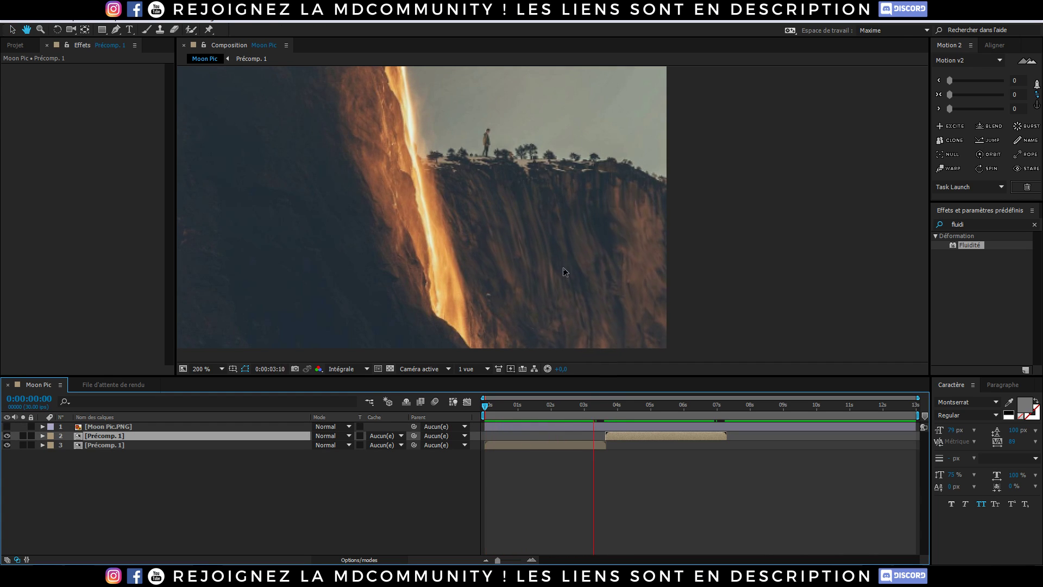
click(603, 408)
drag(602, 408, 616, 407)
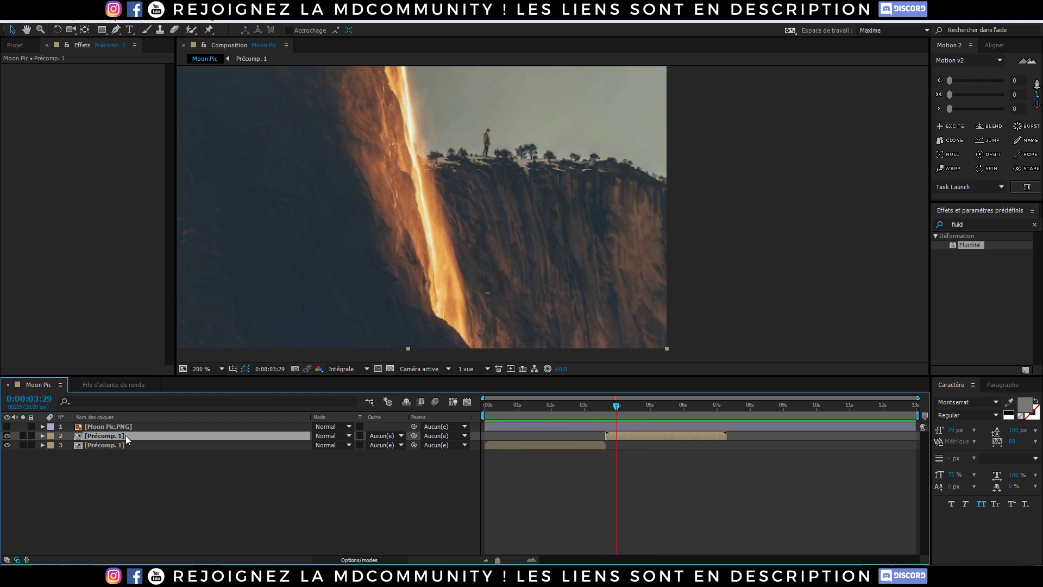
Delete the precomposition copy and undo back to the five separate picture layers.
key(Delete)
key(ctrl+z)
key(ctrl+z)
key(ctrl+z)
key(ctrl+z)
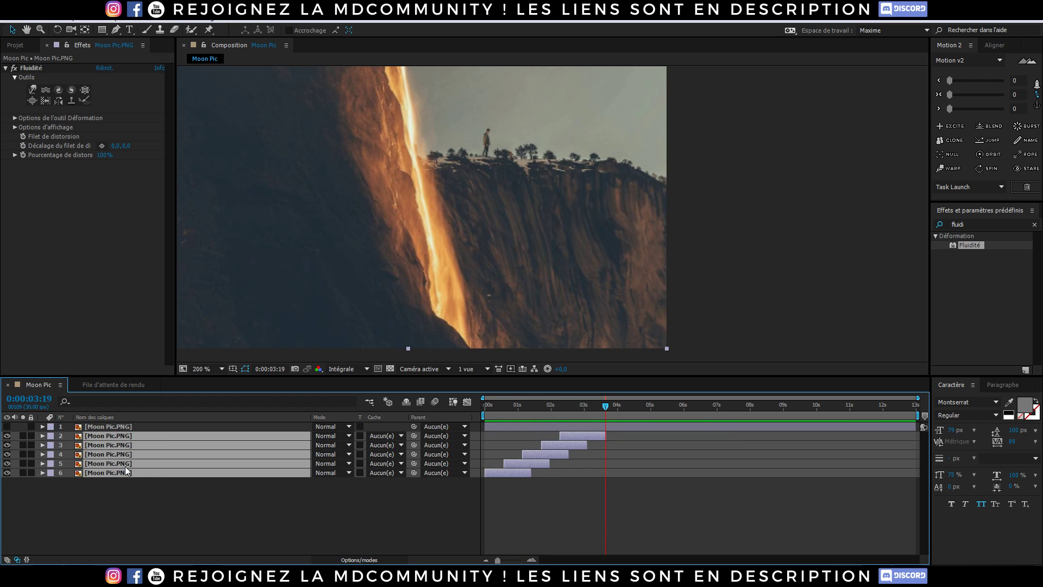
Duplicate the four crossfading layers, excluding the first distorted layer, and move the copies together above the originals in the layer stack.
ctrl+click(125, 472)
key(ctrl+d)
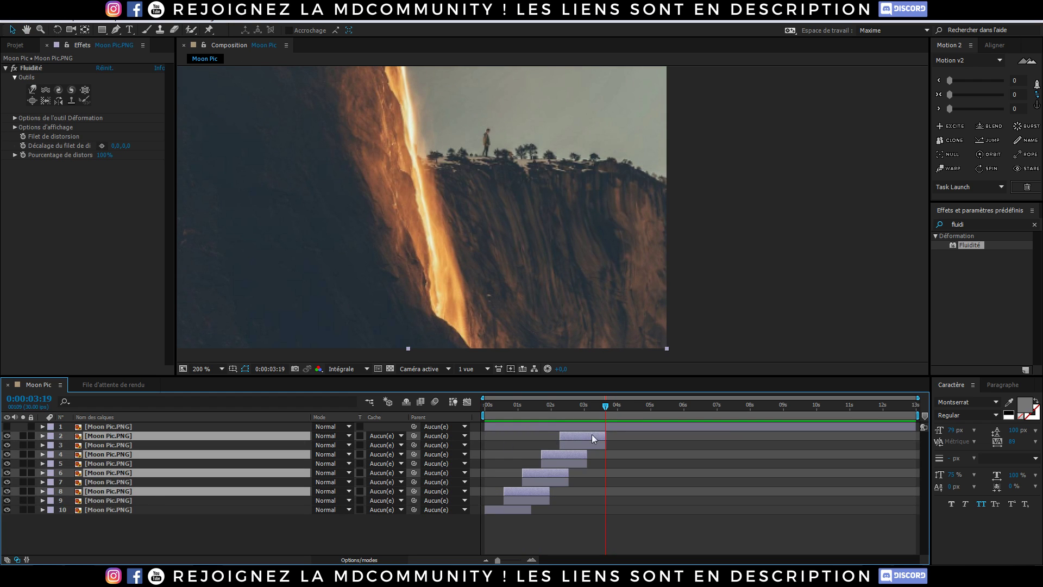
drag(119, 490, 120, 430)
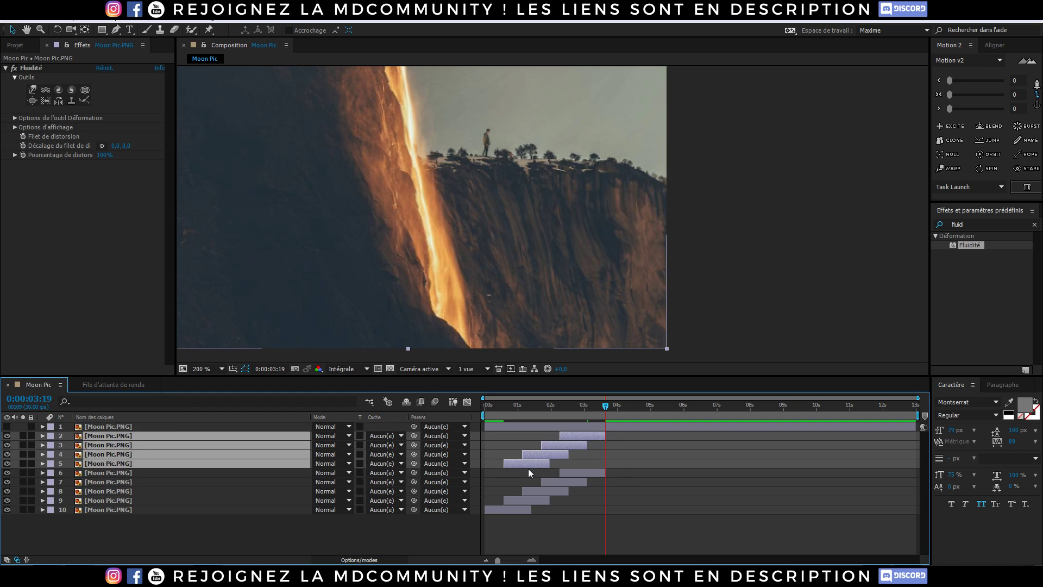
Shift the four copies along the timeline so that the earliest copy's opacity fade ends at 0:00:03:19, and collapse their keyframes.
key(u)
scroll(594, 487, down, 2)
scroll(594, 487, down, 2)
drag(511, 476, 586, 477)
key(Home)
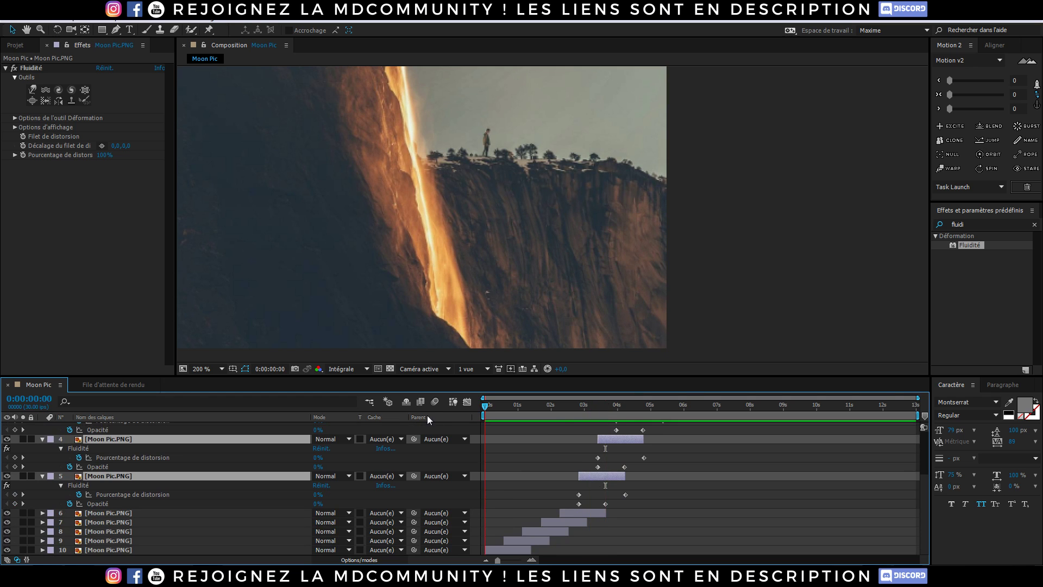
key(u)
click(764, 262)
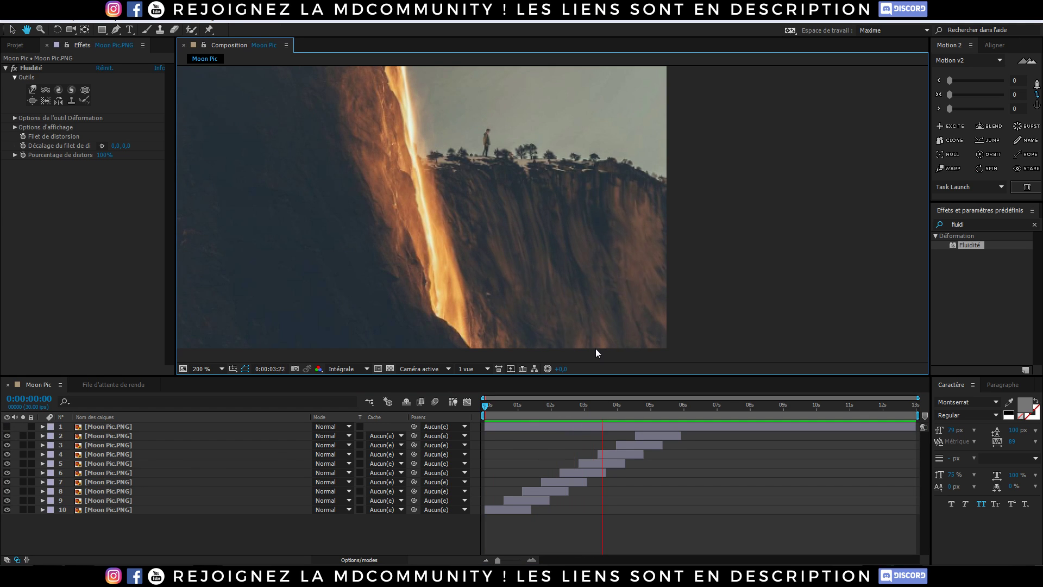
Play and scrub the extended layered animation, examining the moon, waterfall and cliff up close.
key(space)
scroll(550, 250, down, 1)
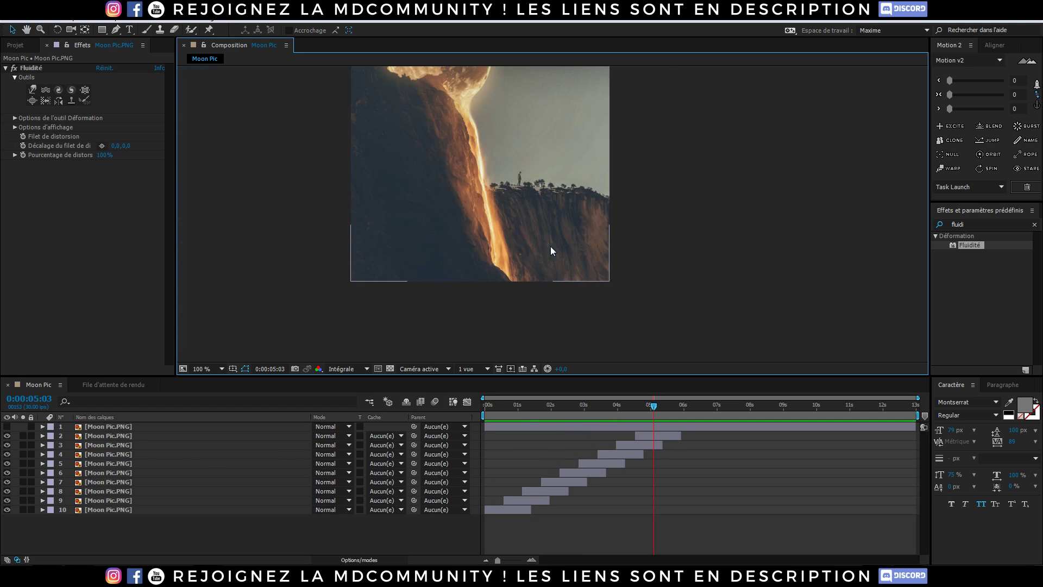
scroll(562, 201, up, 1)
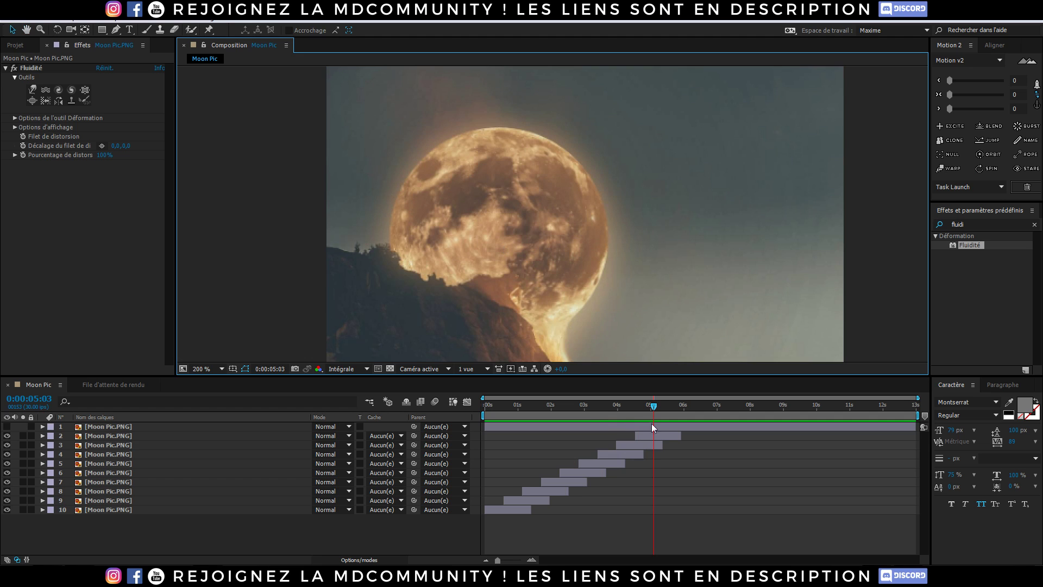
key(Home)
key(space)
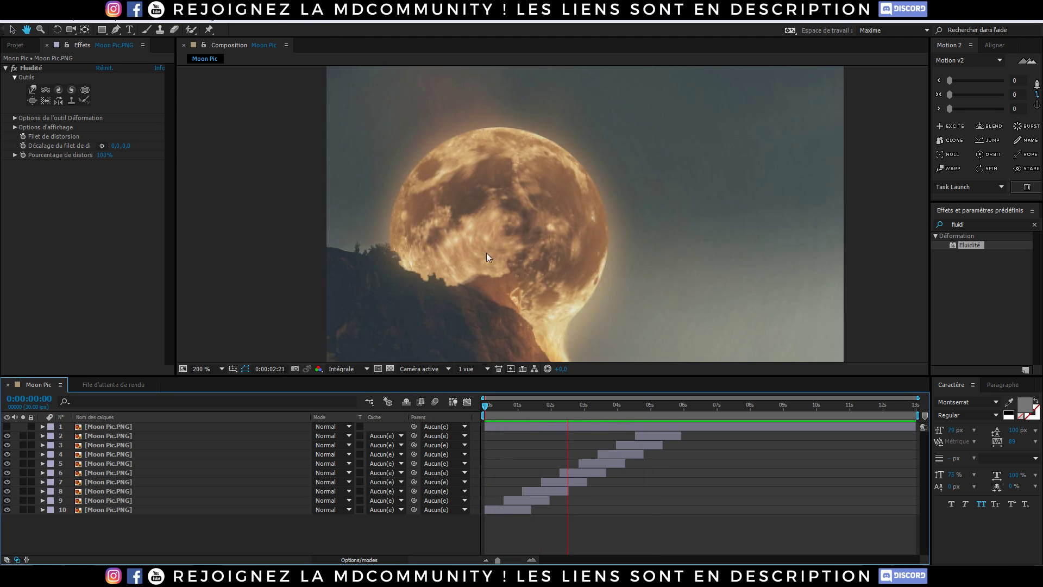
key(space)
drag(638, 412, 530, 423)
drag(868, 328, 666, 142)
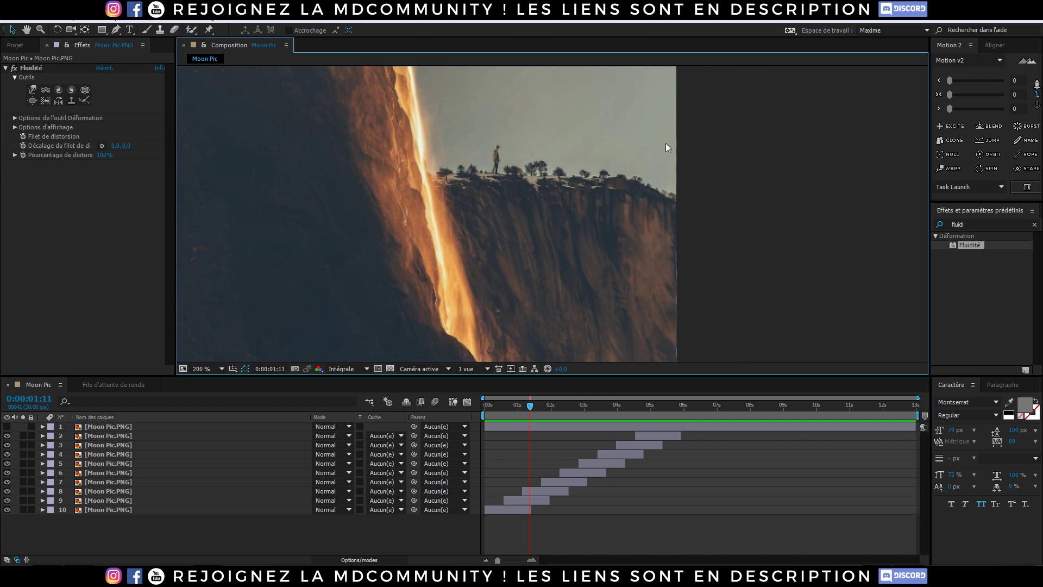
drag(638, 255, 638, 233)
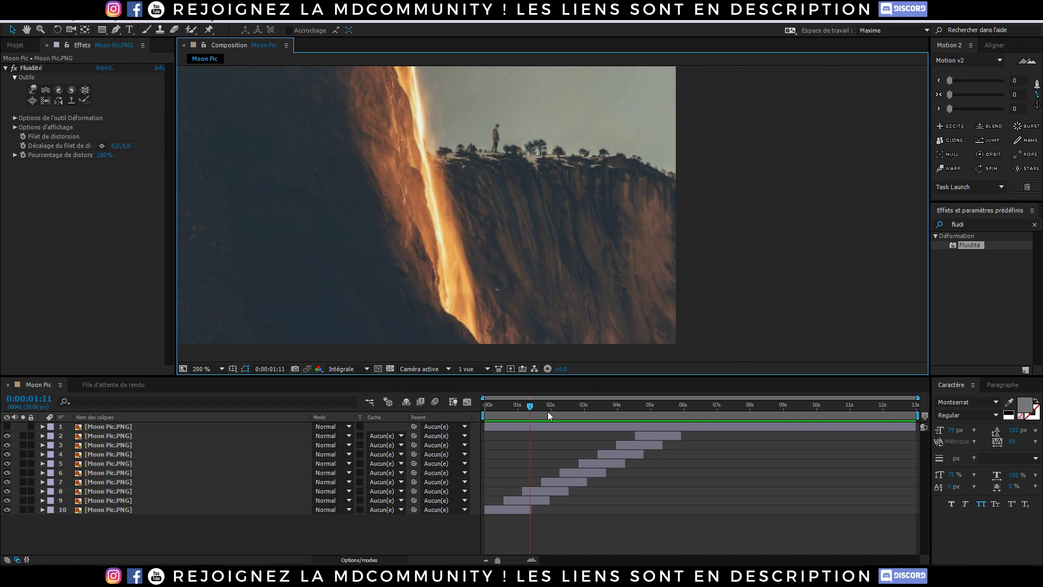
drag(526, 404, 468, 400)
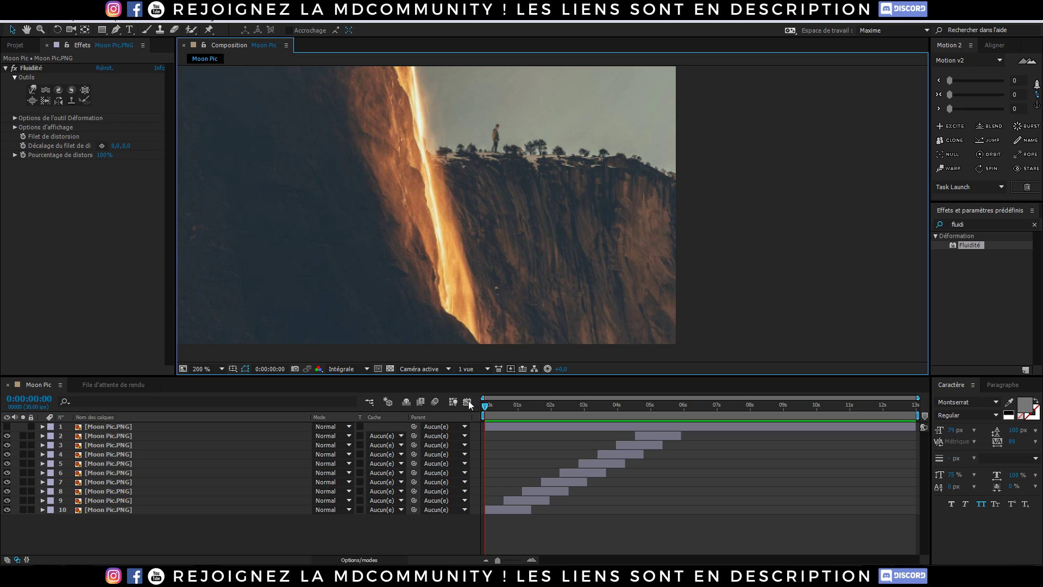
At 0:00:01:04, warp the moon's surface on layer 9 with the Fluidité warp tool to vary that copy's distortion.
click(93, 502)
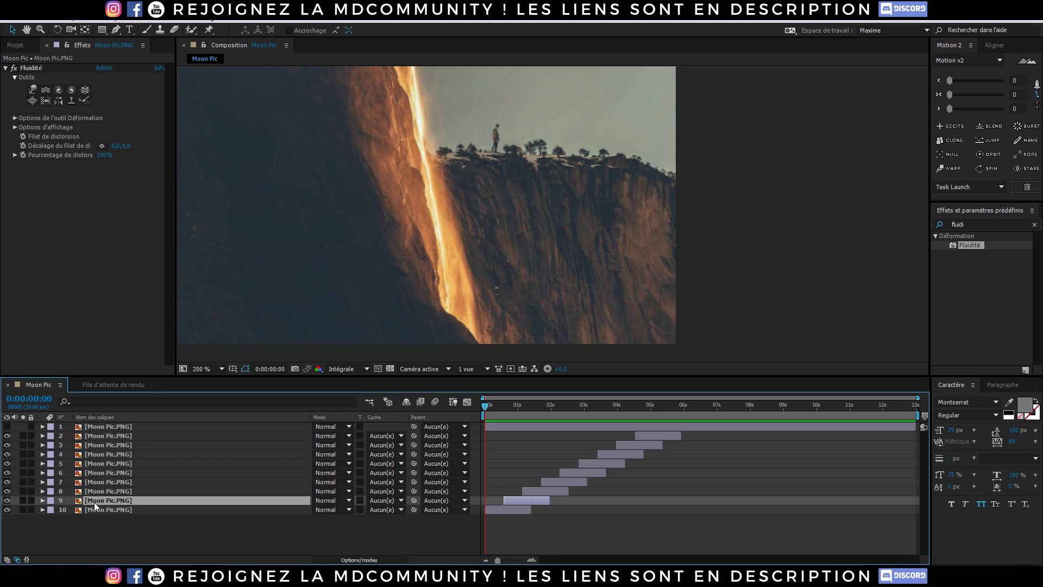
click(543, 491)
drag(498, 269, 604, 491)
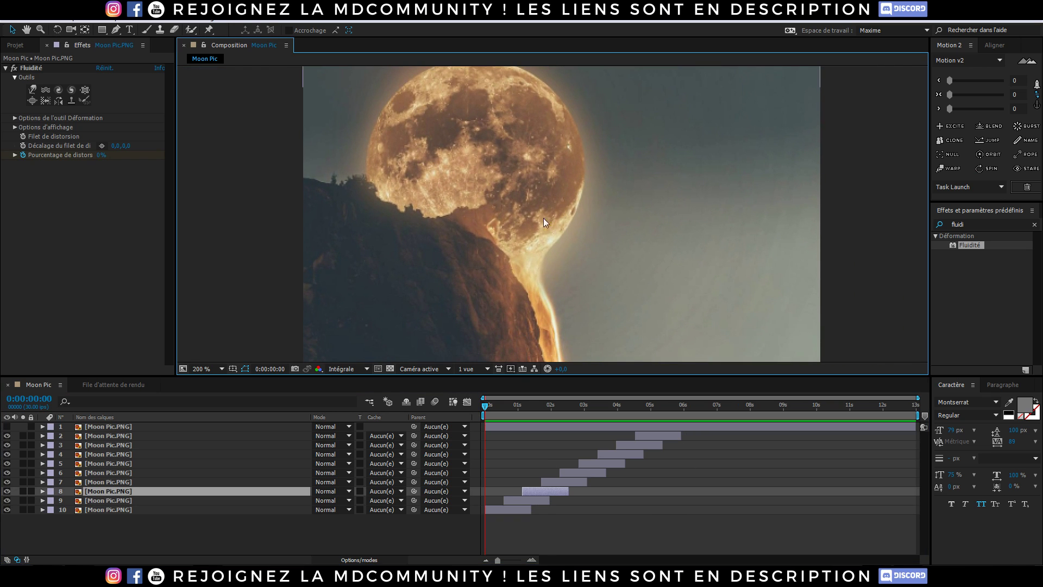
drag(495, 411, 522, 412)
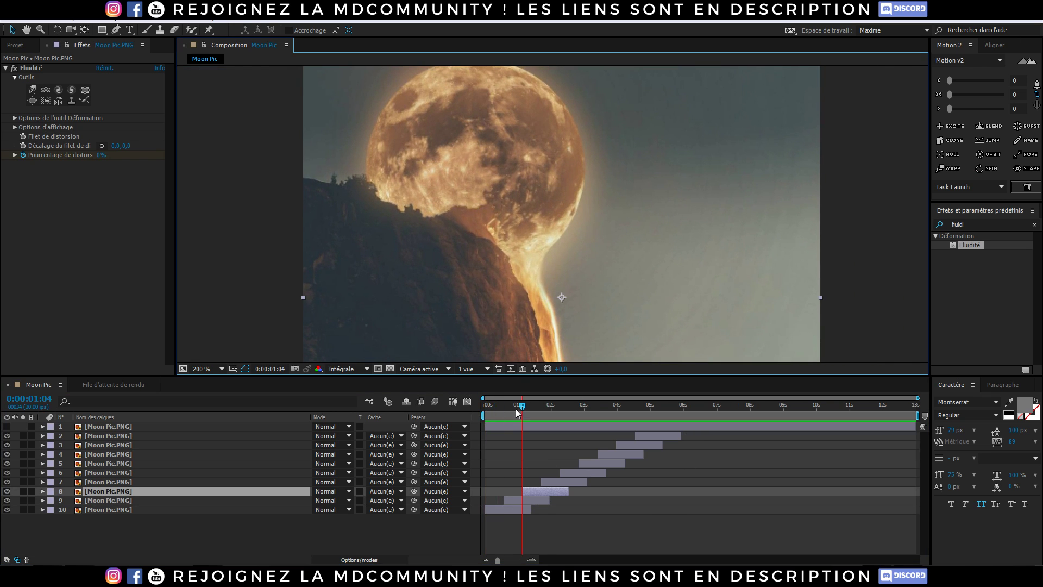
click(122, 501)
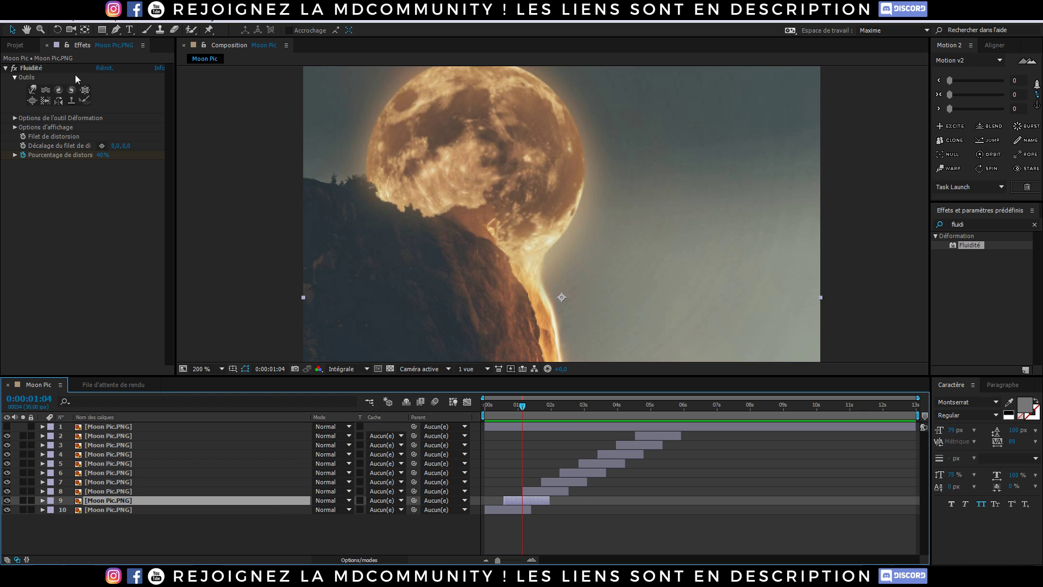
click(30, 88)
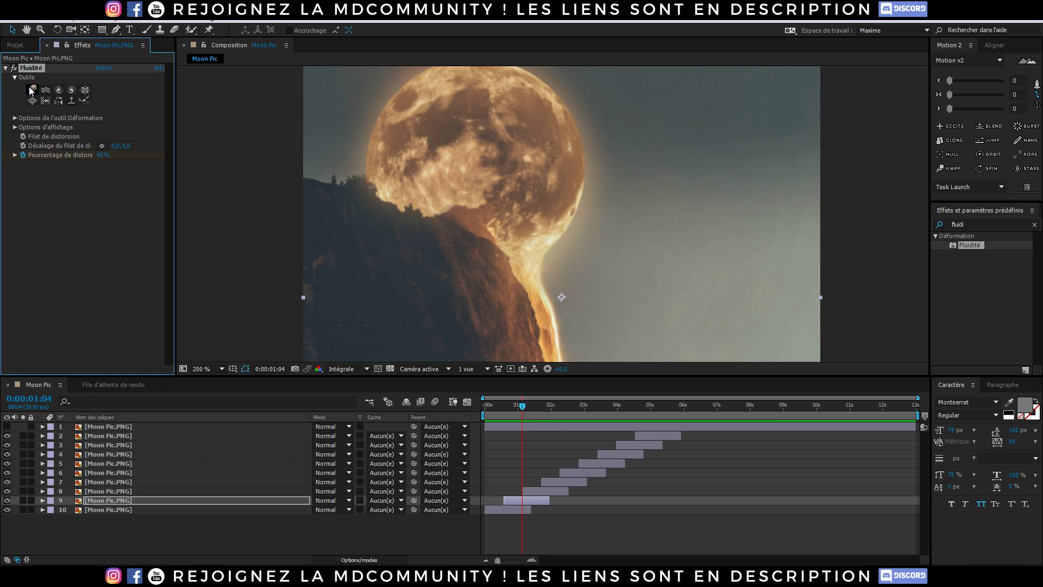
mouse_move(467, 169)
mouse_down()
mouse_move(452, 150)
mouse_move(545, 178)
mouse_move(500, 150)
mouse_up()
At 0:00:01:20, warp the moon's surface on layer 8 with the Fluidité warp tool.
drag(526, 405, 540, 406)
click(101, 492)
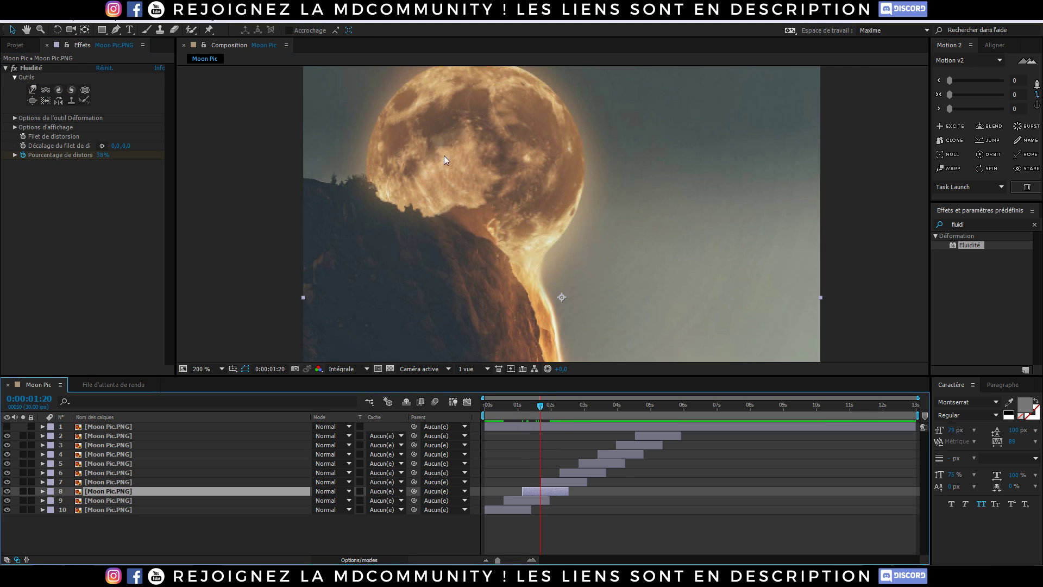
click(32, 90)
mouse_move(486, 175)
mouse_down()
mouse_move(537, 163)
mouse_move(444, 153)
mouse_move(452, 137)
mouse_move(509, 147)
mouse_up()
Scrub and replay the animation from the start, checking the varied distortion and the waterfall close up.
drag(544, 413, 656, 415)
key(space)
drag(864, 312, 766, 135)
drag(791, 262, 771, 193)
drag(654, 409, 353, 383)
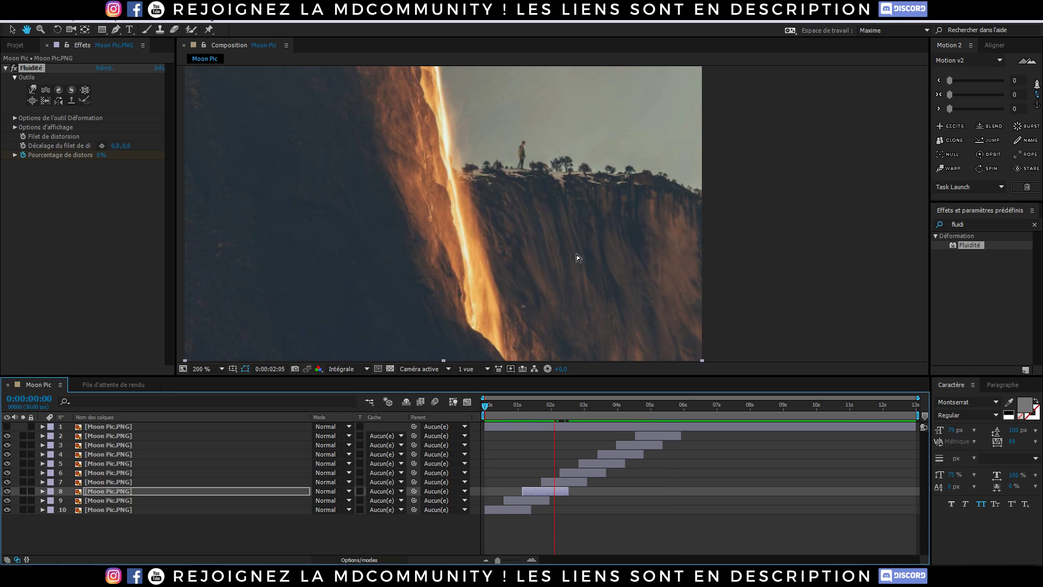
key(space)
scroll(580, 268, down, 2)
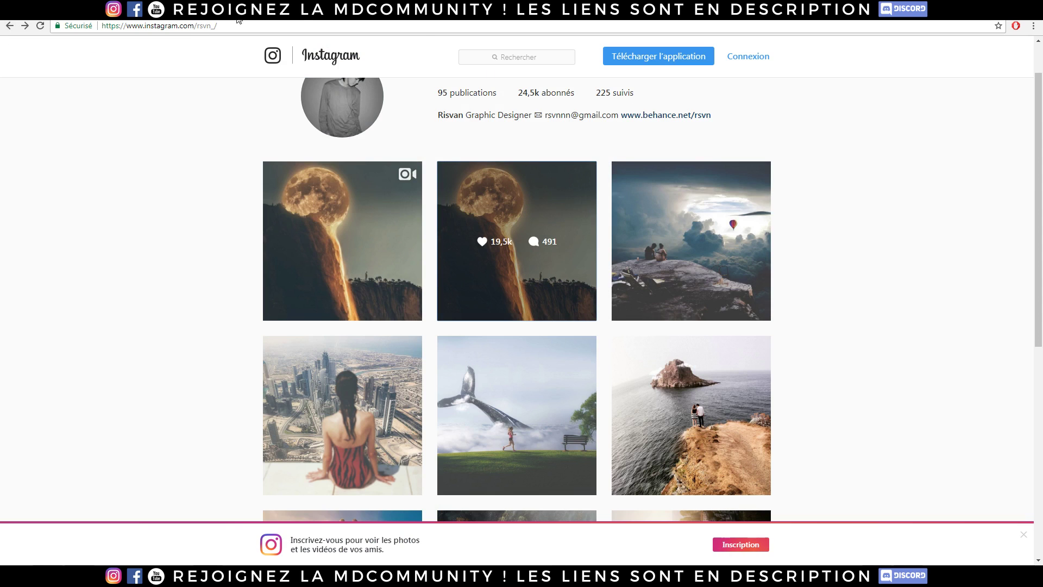
Switch to Instagram in the browser, search for motiondesigners and open that community's profile.
click(505, 57)
text(m)
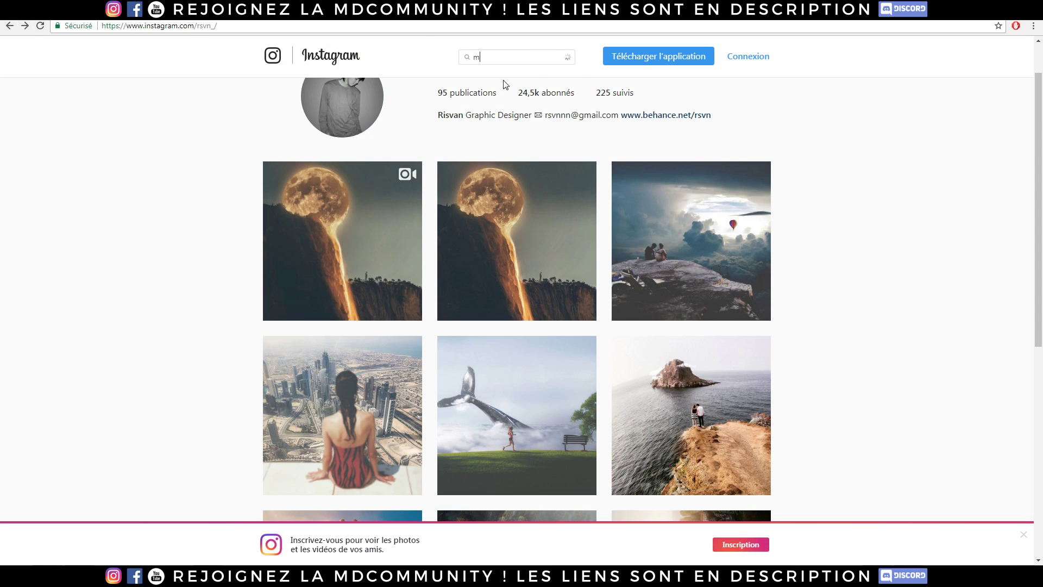
text(otiondesigners)
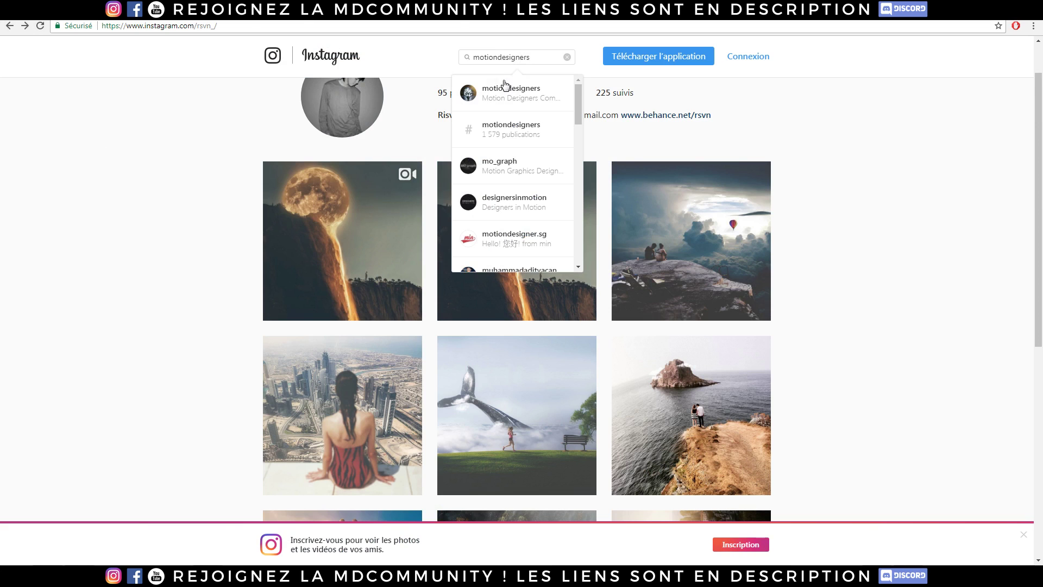
click(523, 103)
Browse the motiondesigners posts and play the video of the hand reaching into the framed painting.
scroll(245, 173, down, 6)
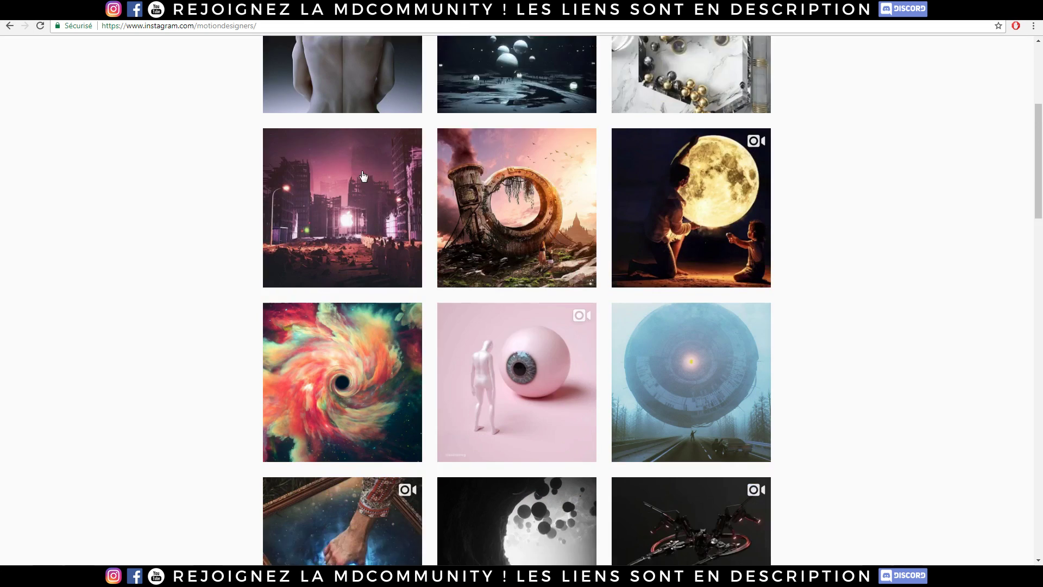
scroll(245, 172, down, 5)
click(305, 166)
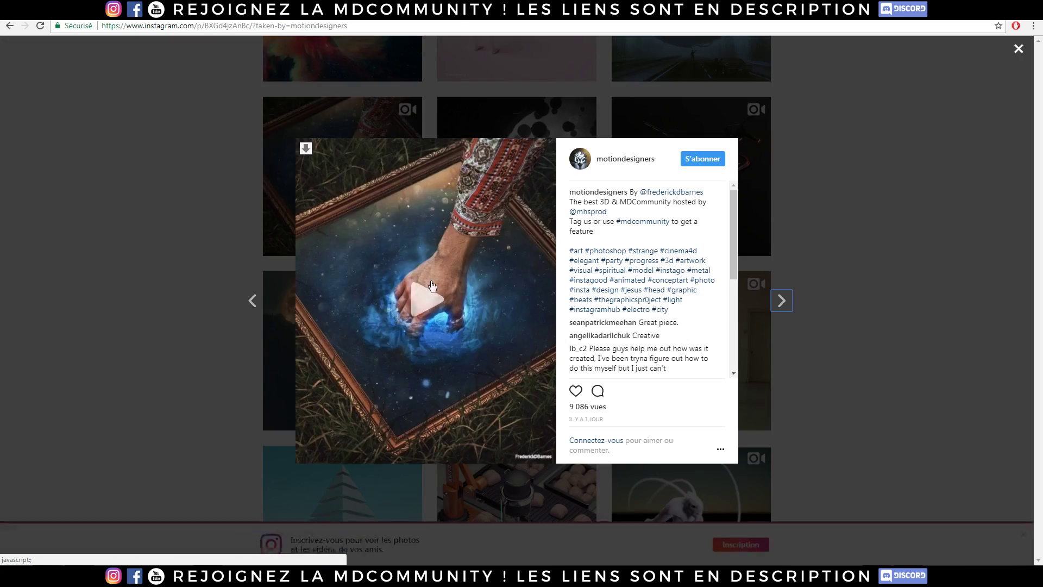
click(427, 312)
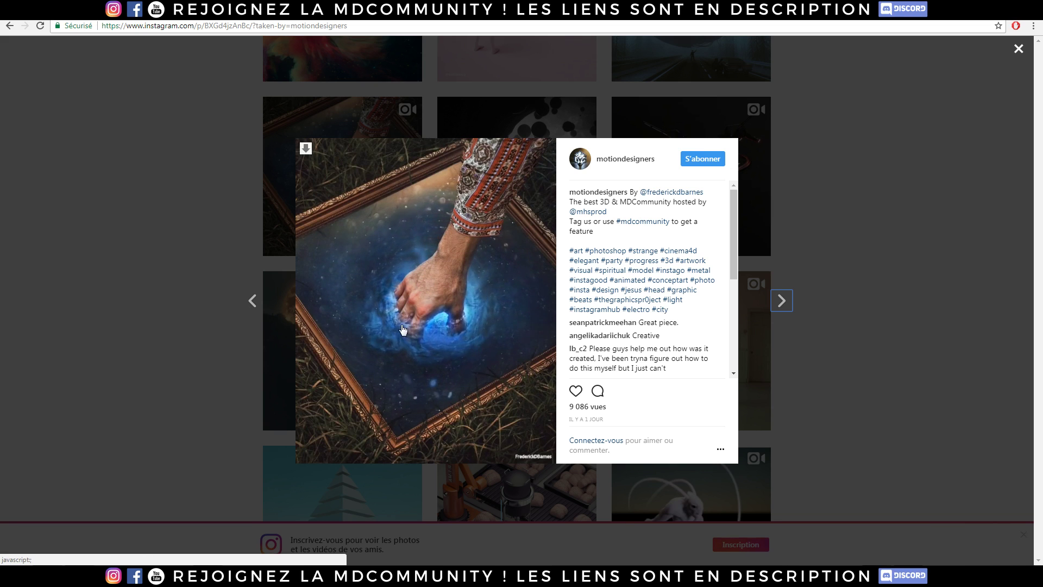
click(171, 251)
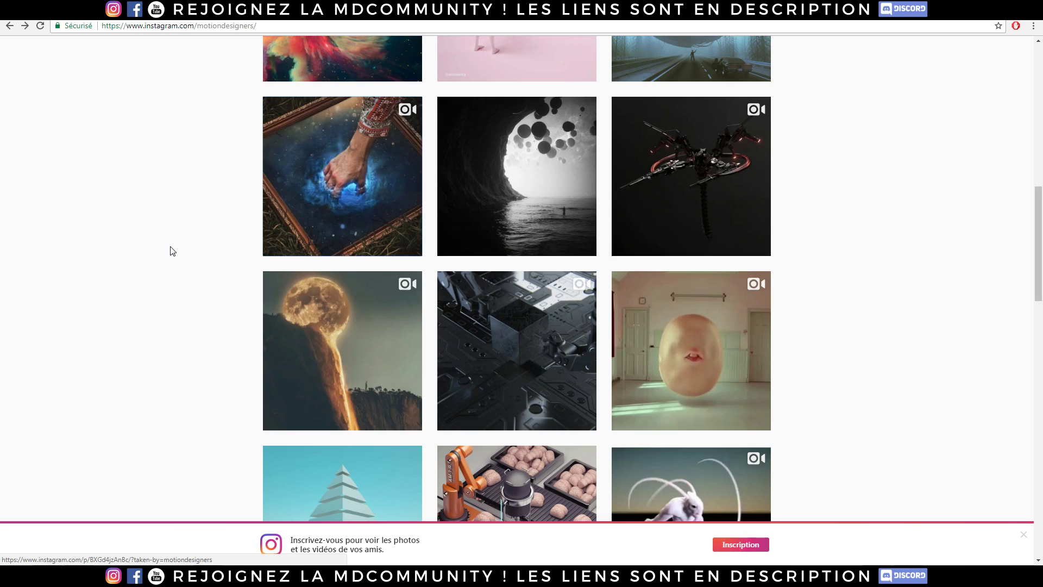
scroll(171, 251, up, 12)
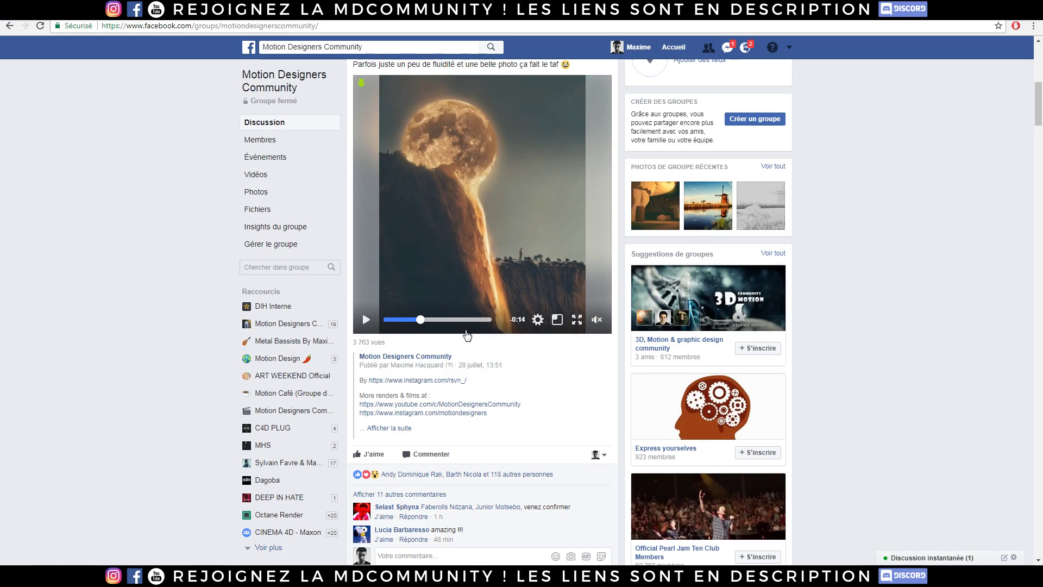
In the Motion Designers Community Facebook group, expand the comments under the moon-waterfall video and read the question about the process.
scroll(507, 357, down, 4)
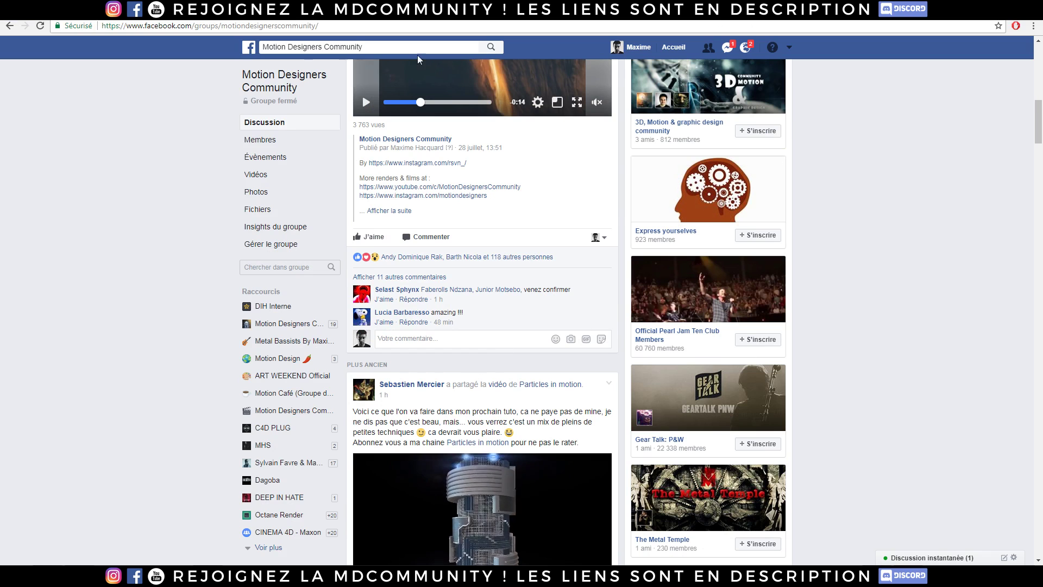
click(404, 277)
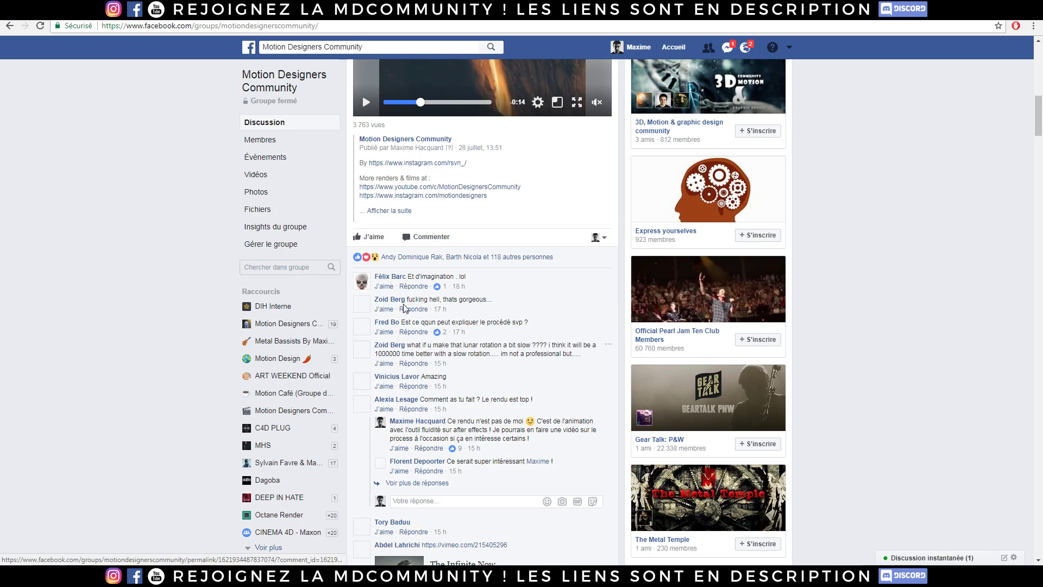
drag(424, 322, 517, 318)
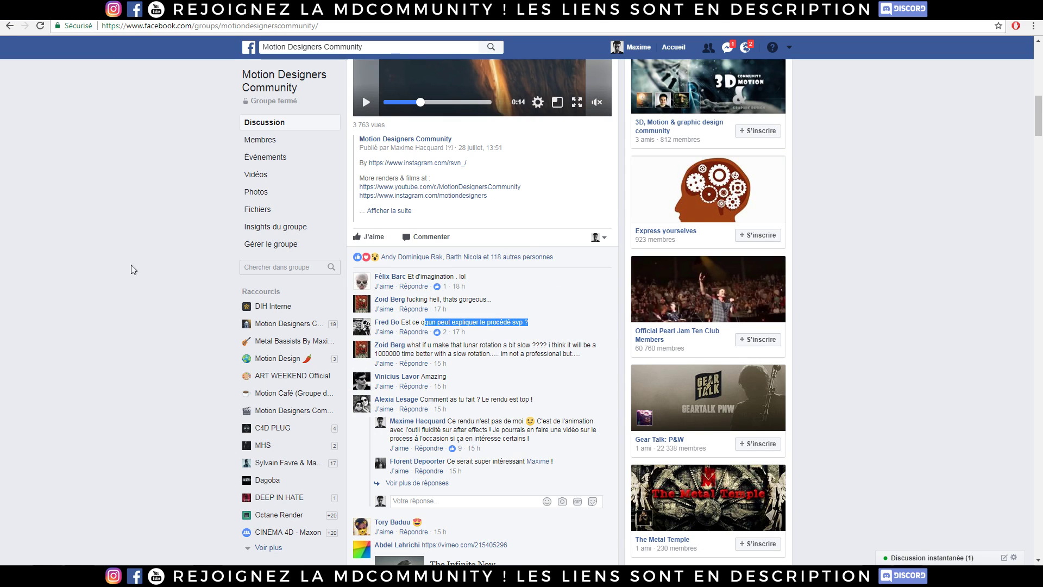
click(115, 260)
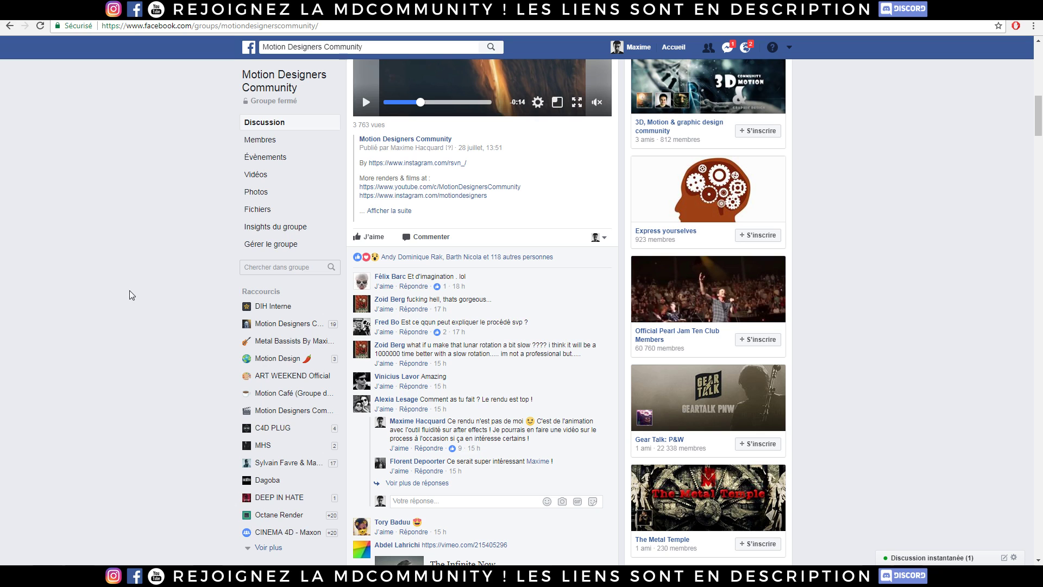
Return to the shared moon-waterfall video at the head of its post in the Facebook group discussion.
scroll(134, 296, up, 5)
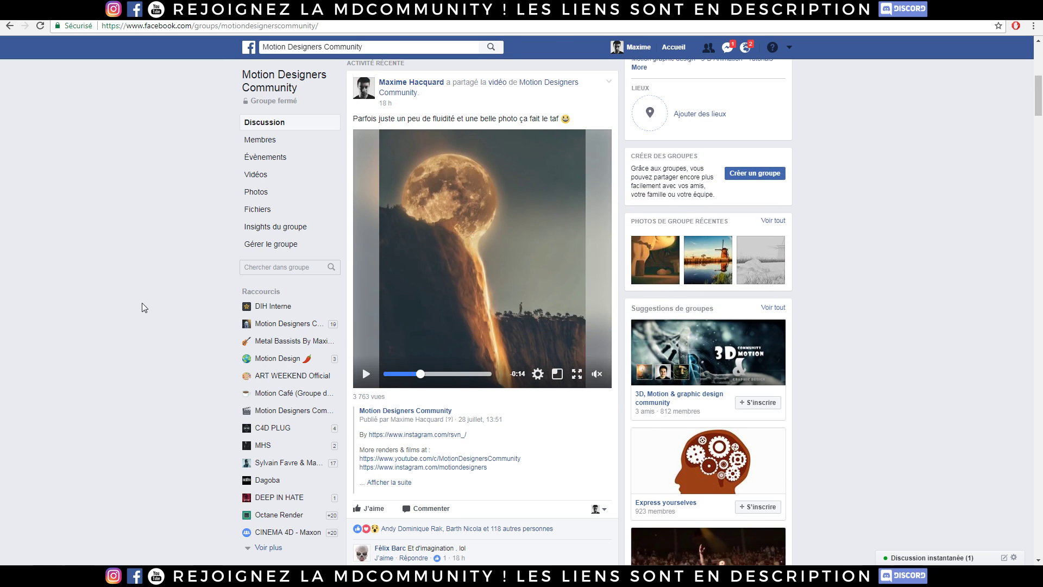
scroll(144, 304, up, 4)
scroll(146, 305, up, 3)
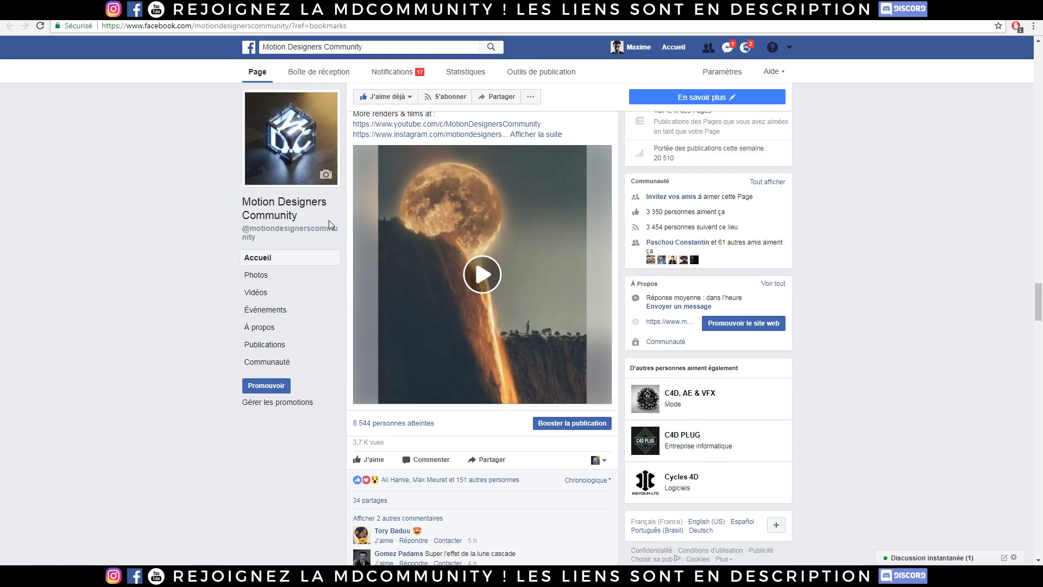
Switch to the Motion Designers Community Facebook page and browse the artists' renders and animations posted around the moon-waterfall video.
scroll(328, 224, up, 4)
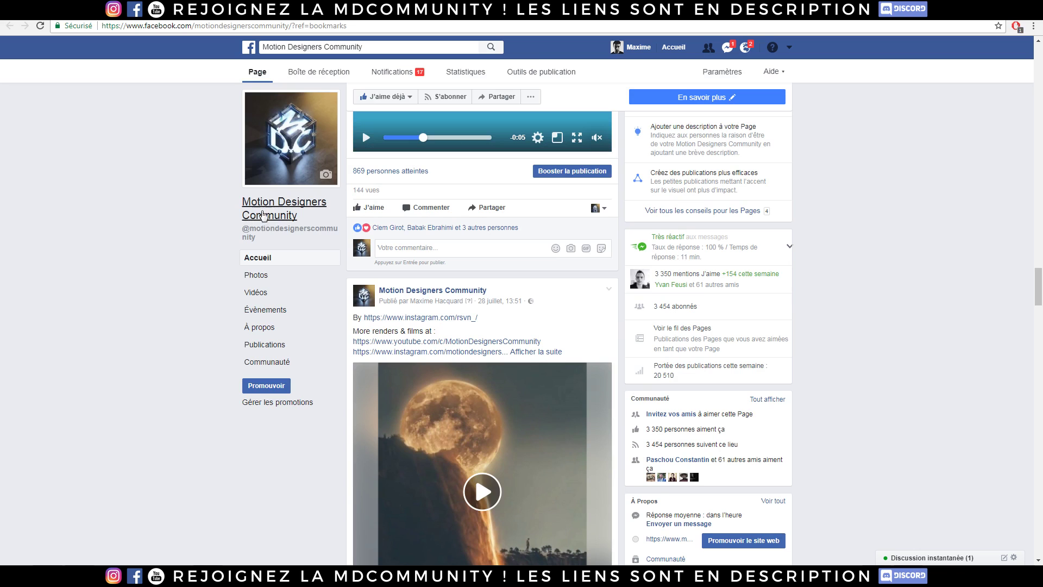
scroll(552, 175, down, 7)
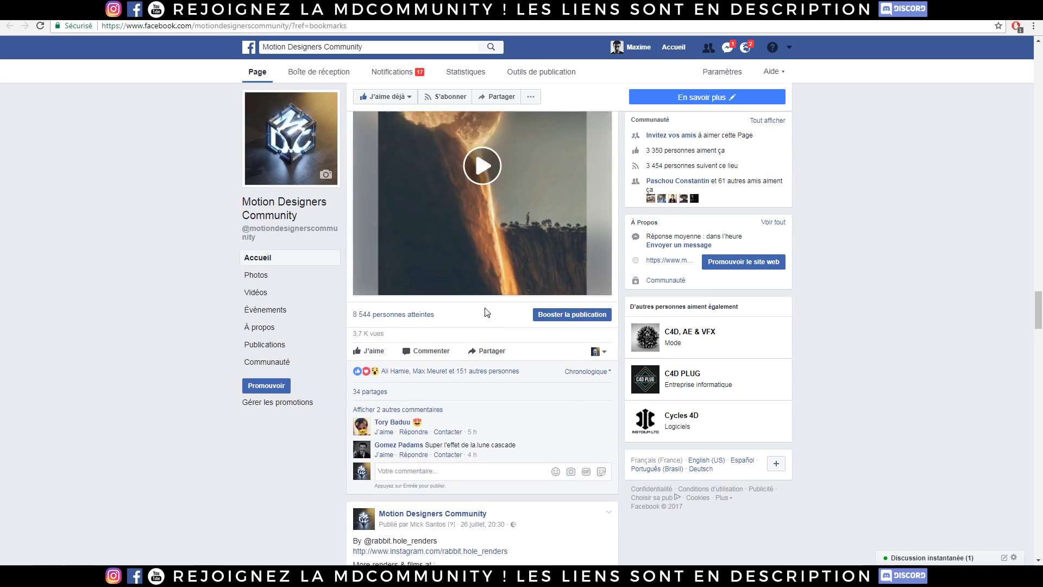
scroll(494, 304, down, 20)
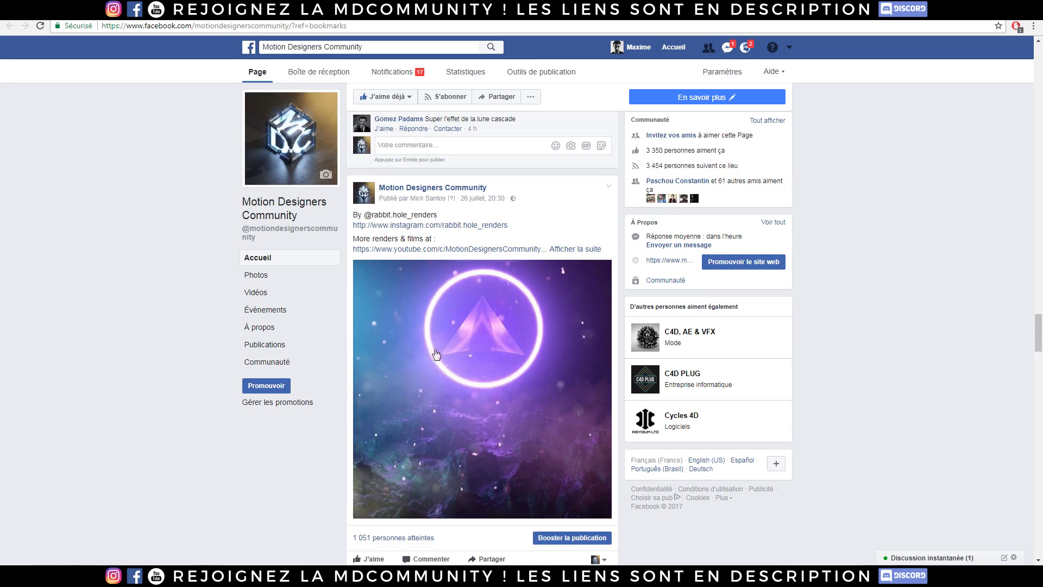
scroll(488, 346, up, 12)
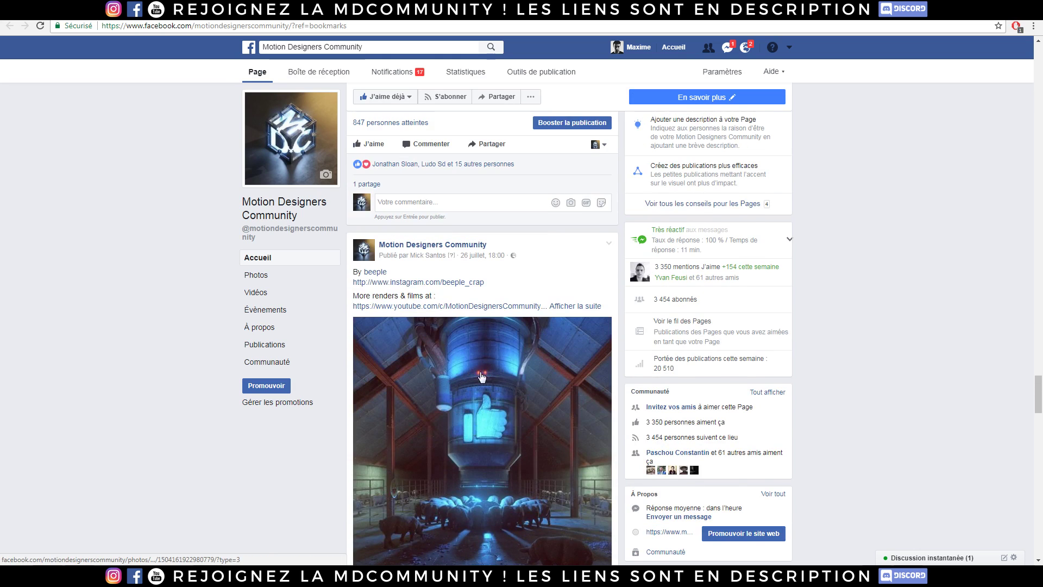
scroll(455, 365, up, 15)
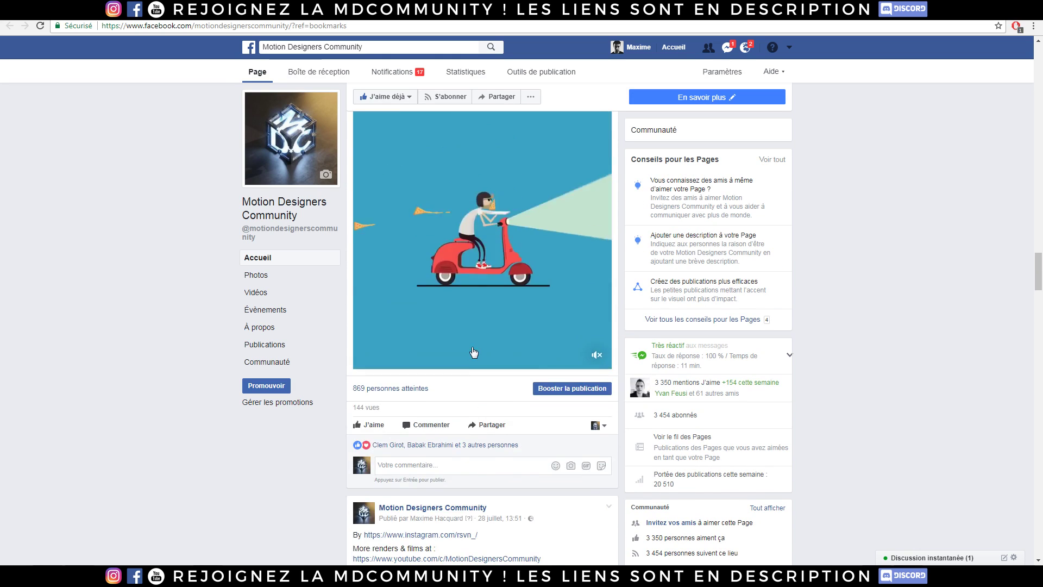
scroll(479, 360, down, 12)
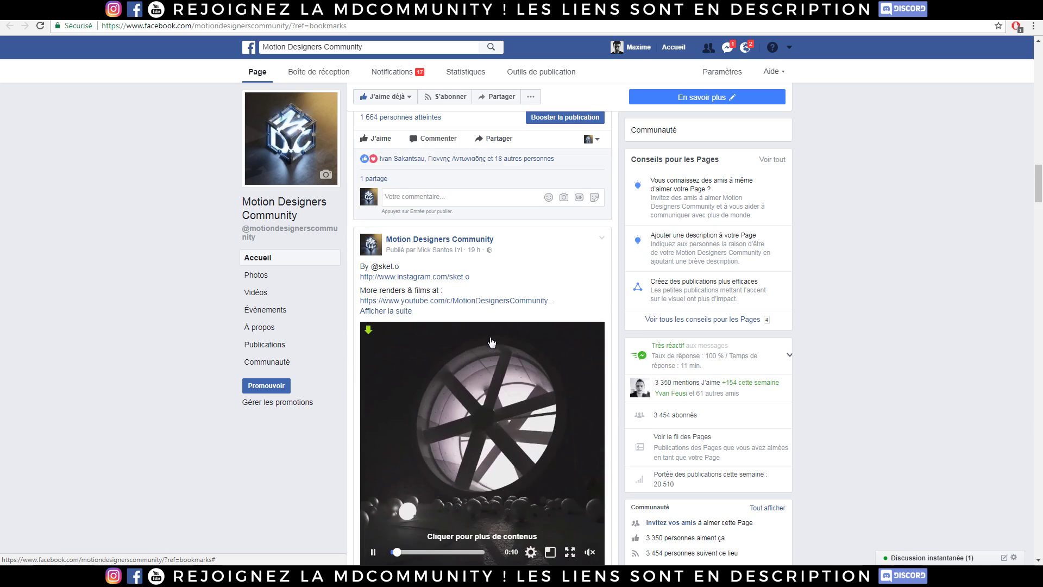
scroll(472, 353, down, 8)
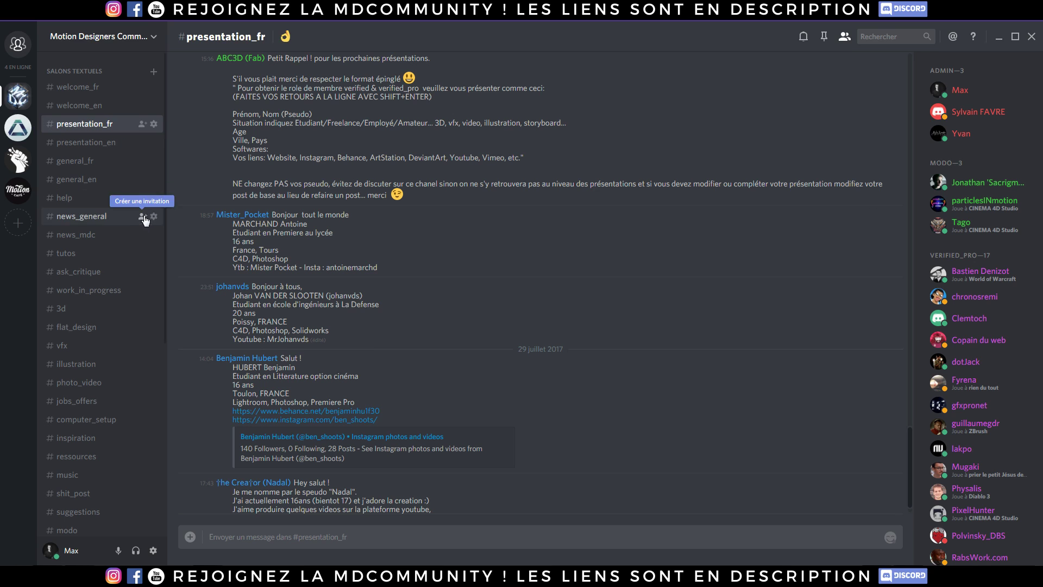
Switch to the Motion Designers Community Discord server, look over its text and voice channels, and view the news_mdc and tutos channels.
scroll(125, 218, down, 6)
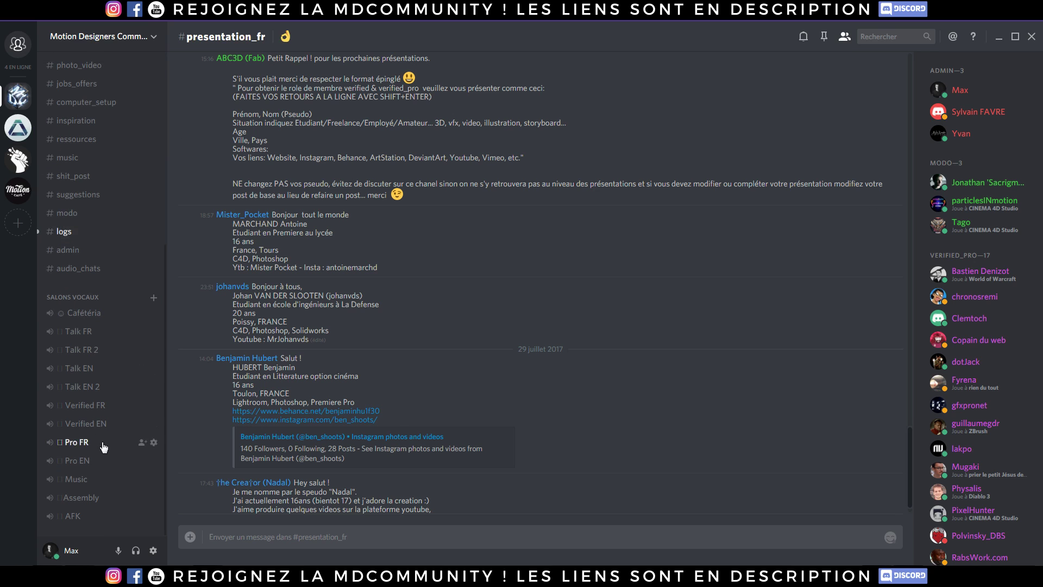
scroll(100, 284, up, 6)
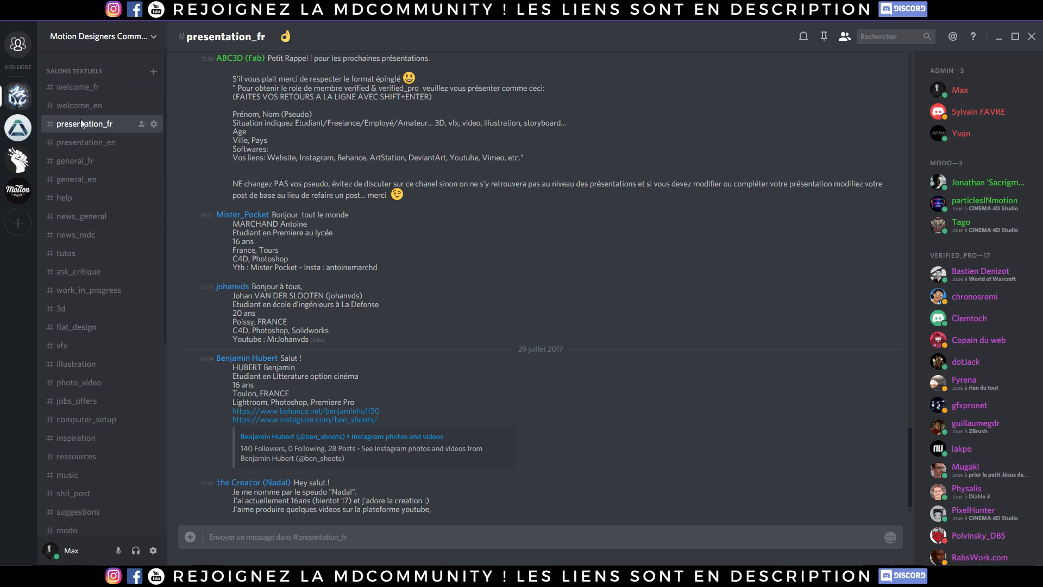
click(89, 223)
click(82, 238)
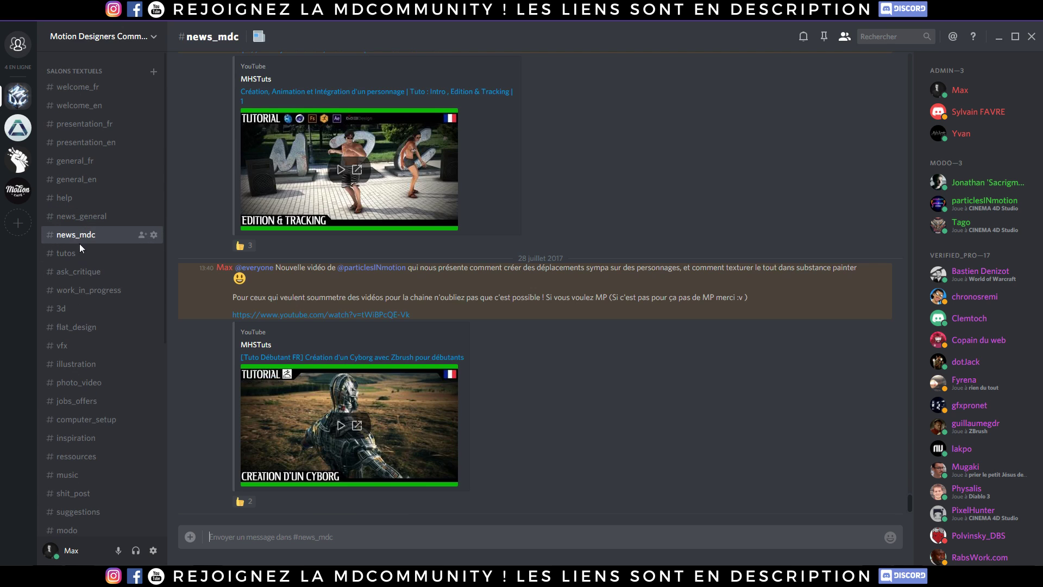
click(77, 255)
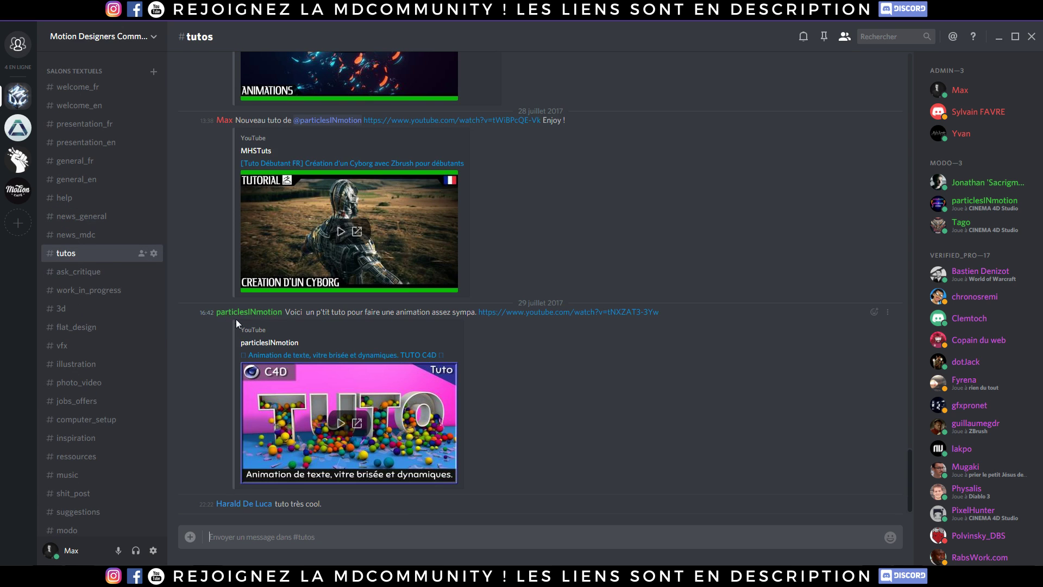
Open the ask_critique channel, view the W.REX dinosaur image enlarged, and browse the earlier works posted for critique.
click(80, 276)
scroll(366, 339, up, 10)
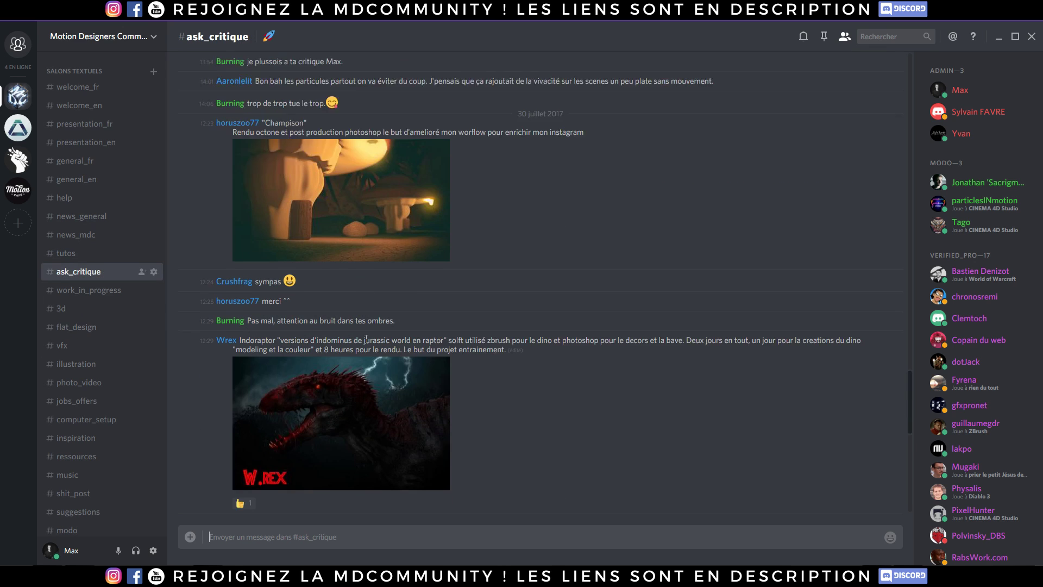
scroll(380, 299, up, 1)
scroll(396, 262, down, 4)
click(353, 267)
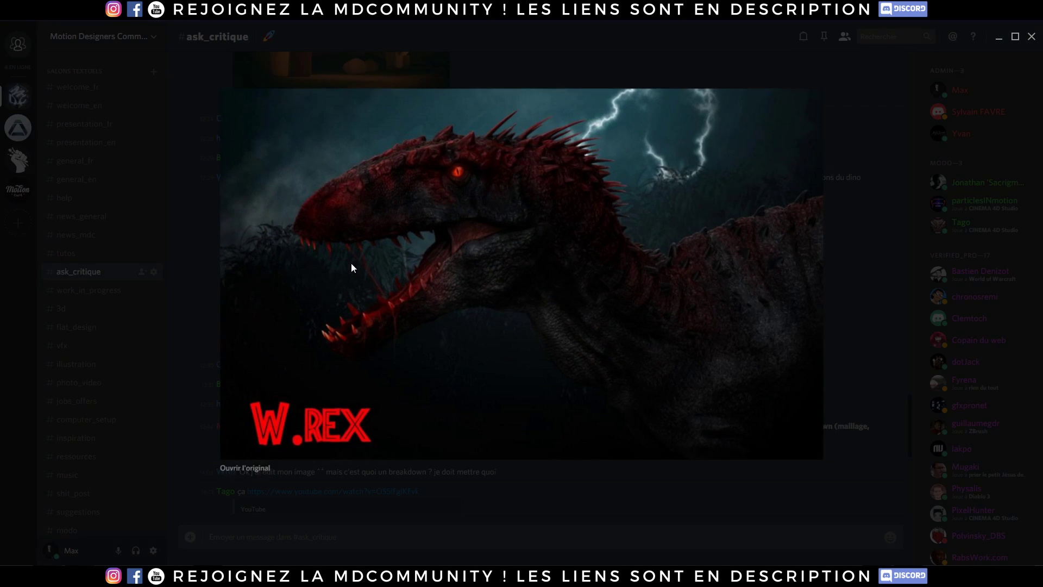
click(891, 293)
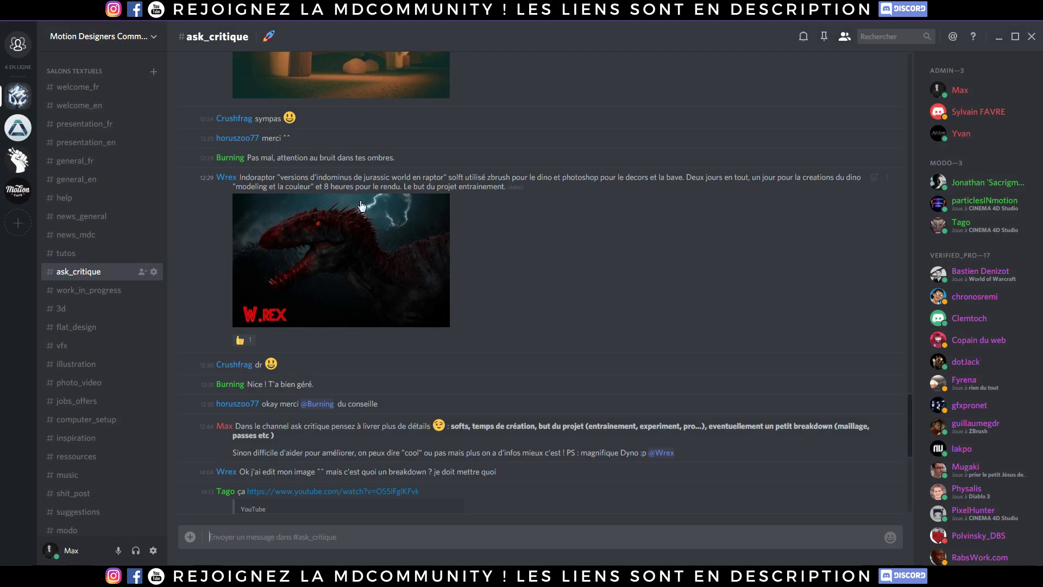
scroll(381, 259, up, 10)
scroll(382, 259, up, 12)
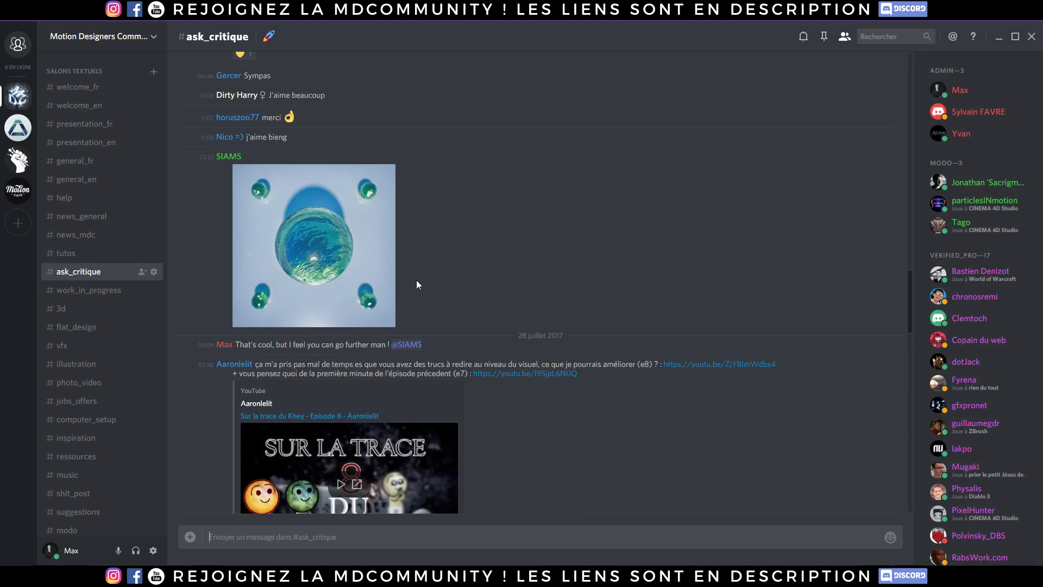
Look through the flat_design, 3d, vfx, illustration and photo_video channels for the members' shared work.
click(93, 327)
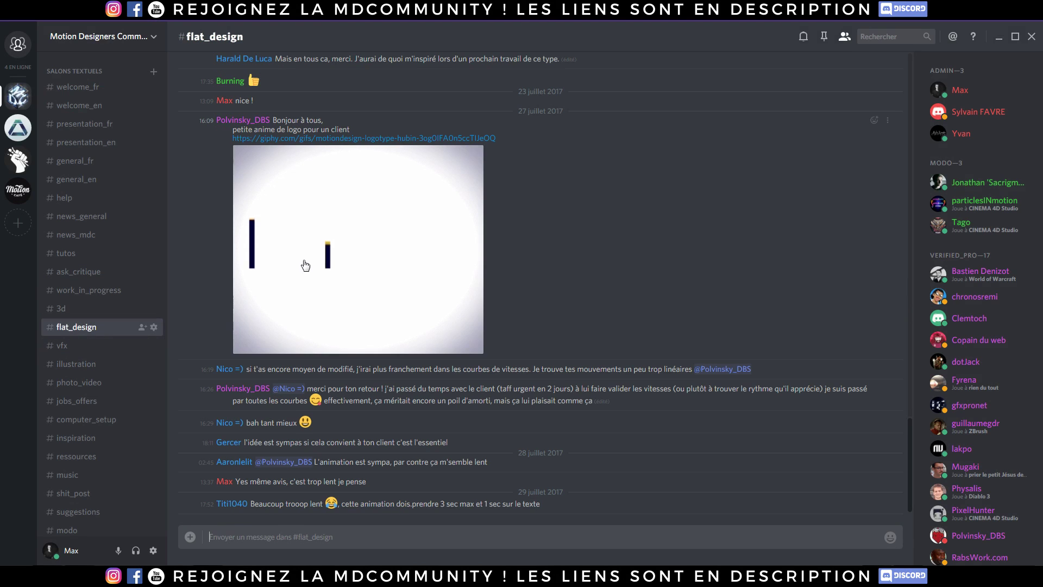
click(99, 315)
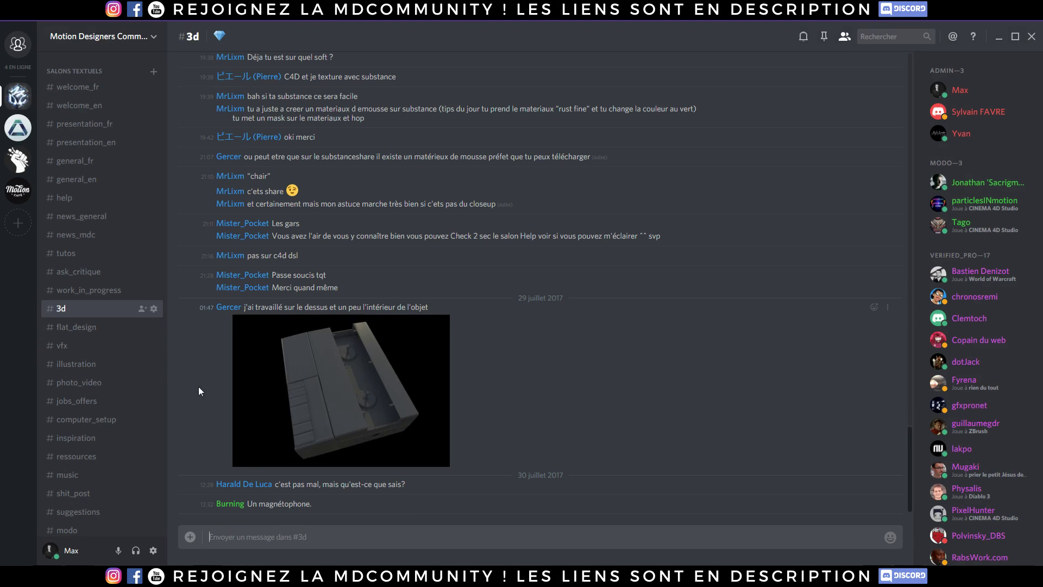
click(76, 346)
click(82, 364)
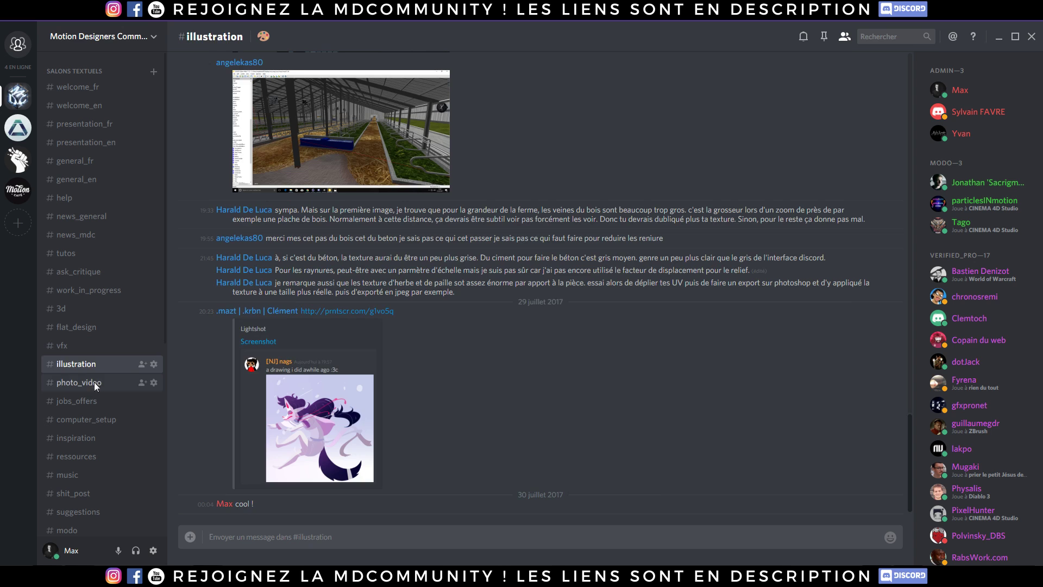
click(96, 382)
scroll(386, 326, up, 10)
scroll(388, 384, down, 10)
View the computer_setup, inspiration, ressources and music channels, and browse the message history of shit_post.
click(93, 421)
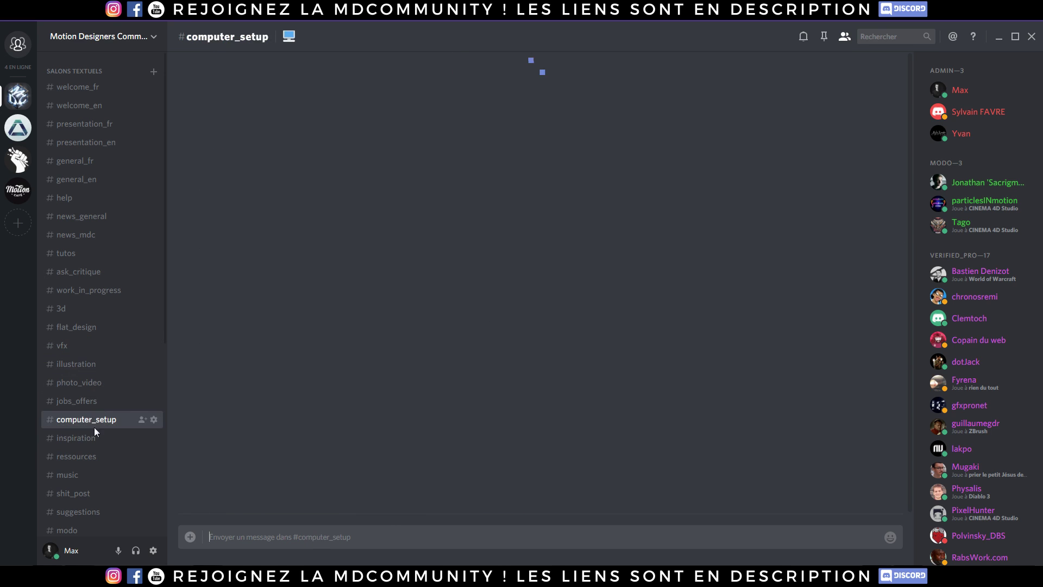
click(81, 437)
click(68, 456)
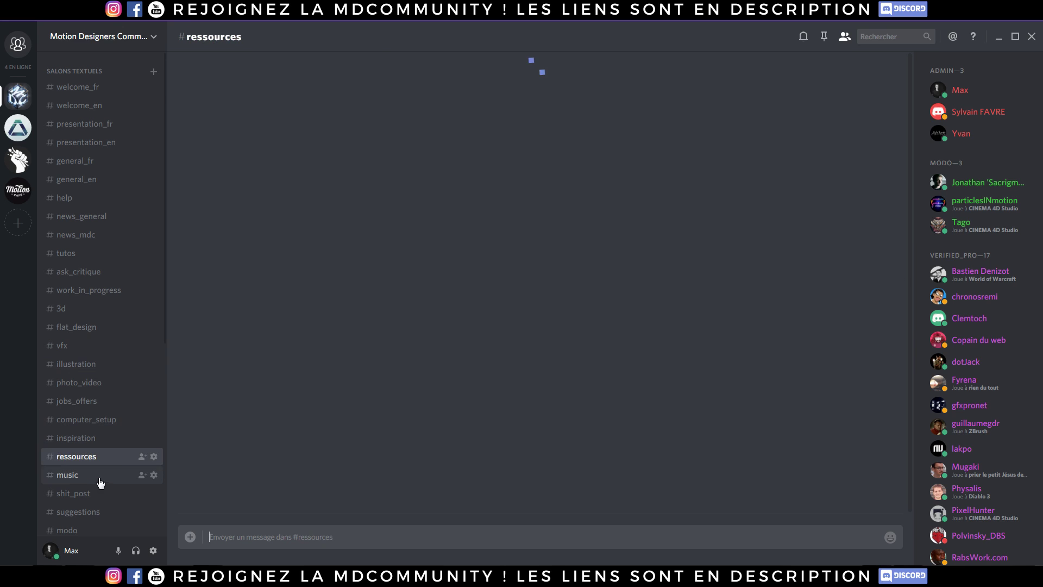
click(99, 477)
click(91, 494)
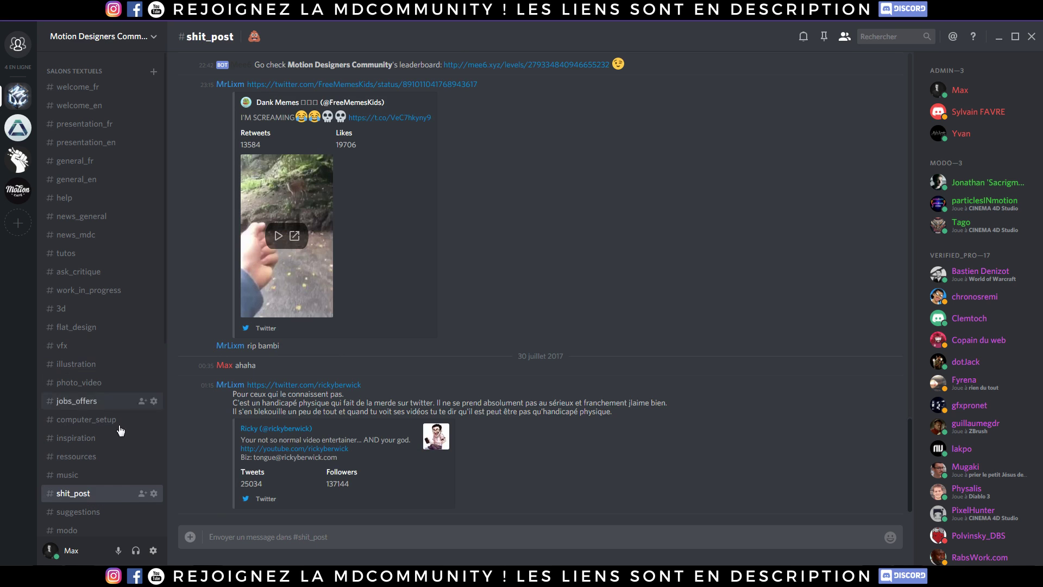
scroll(434, 315, up, 10)
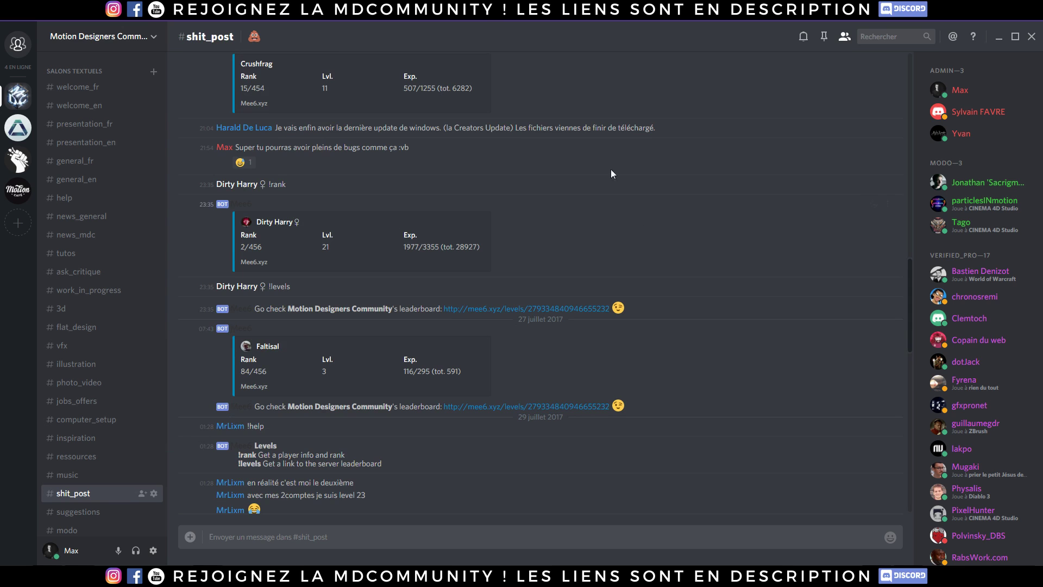
scroll(977, 326, down, 15)
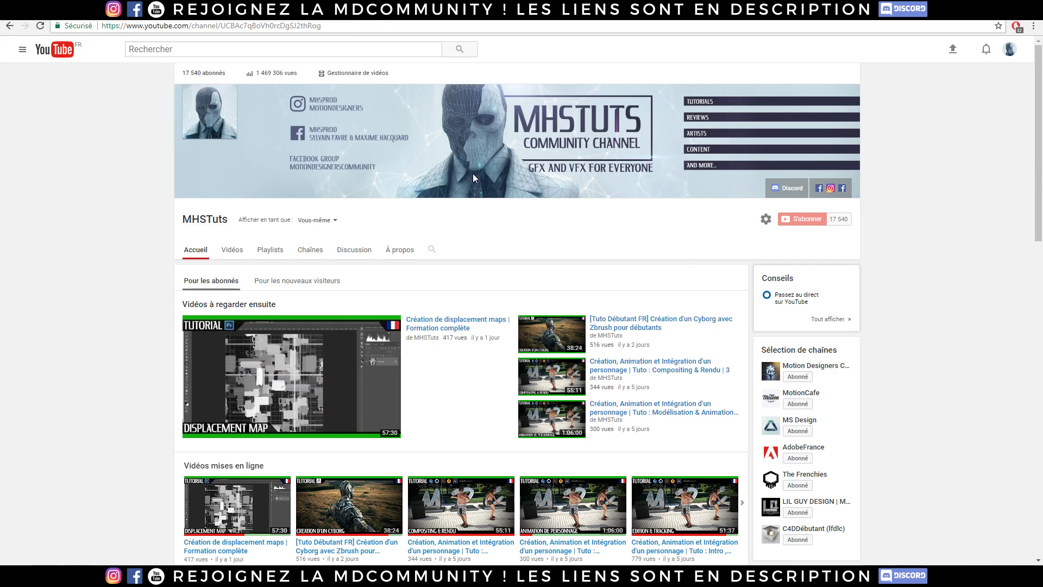
Switch to YouTube, open the Motion Designers Community channel from the MHSTuts page and look over its videos.
click(835, 368)
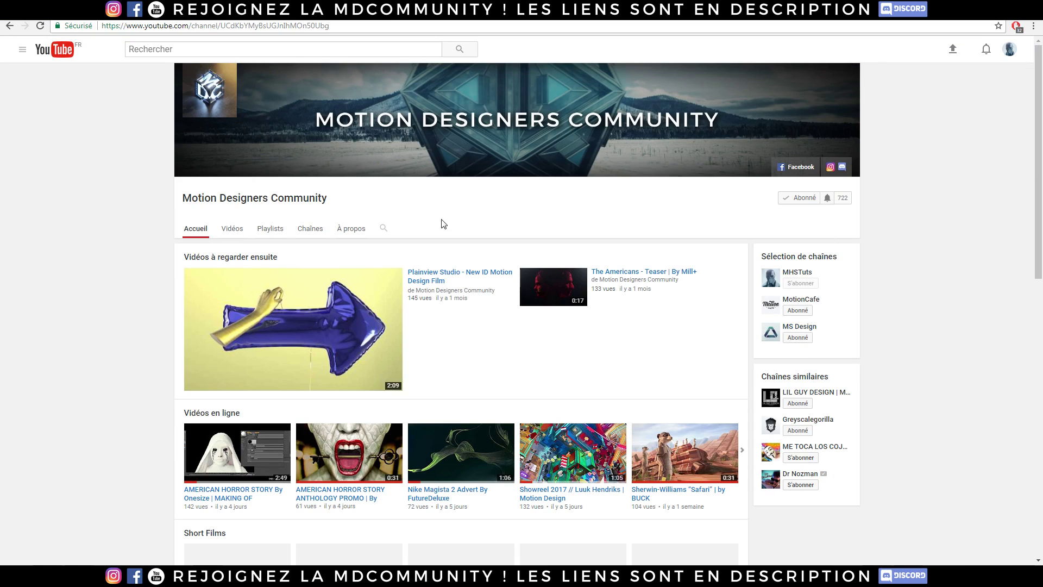
scroll(328, 254, down, 2)
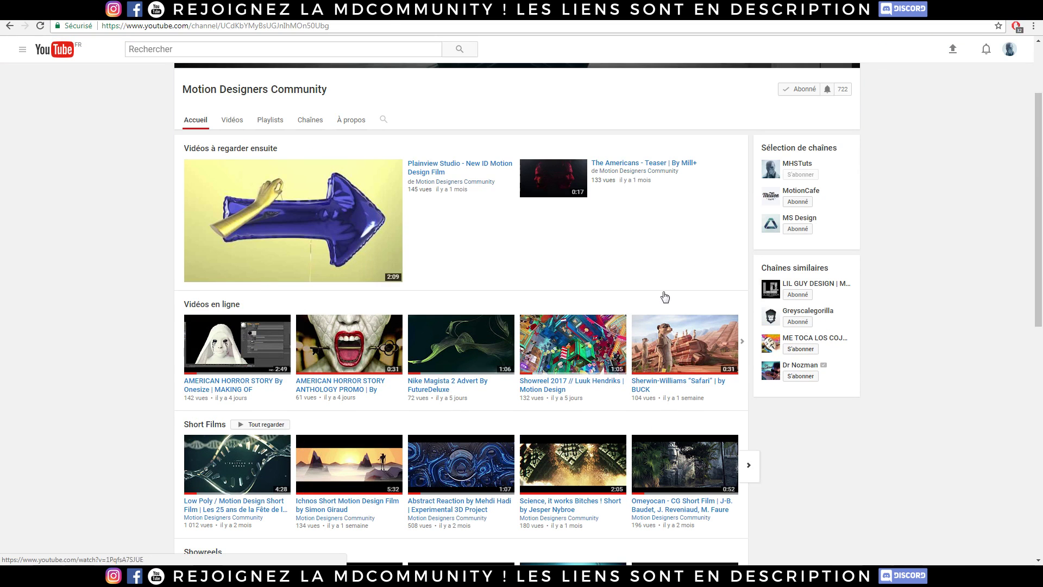
scroll(380, 228, up, 2)
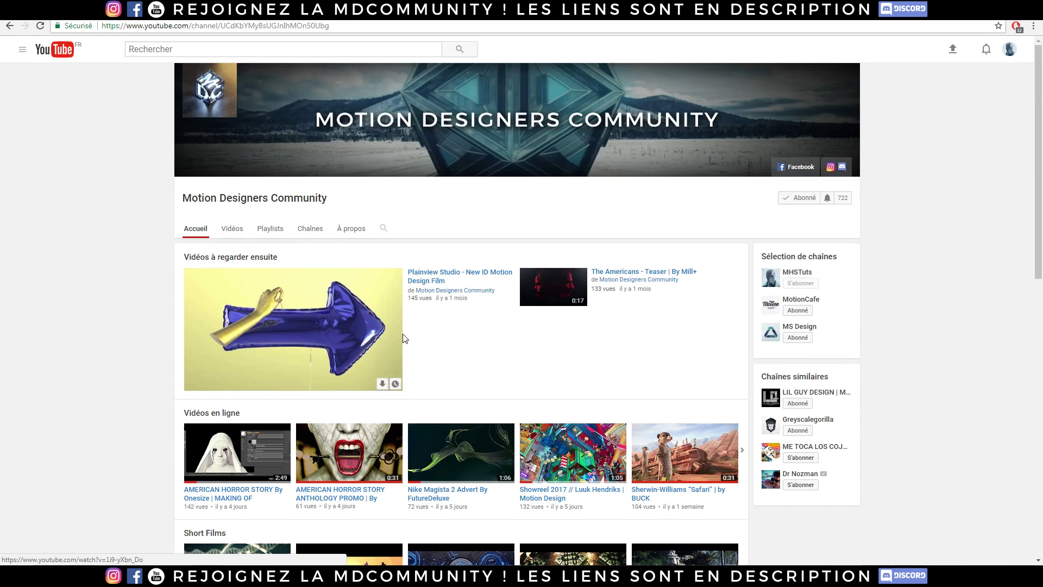
Visit the MS Design channel, open LIL GUY DESIGN from its recommended channels and look over the intros and tutorials.
click(807, 329)
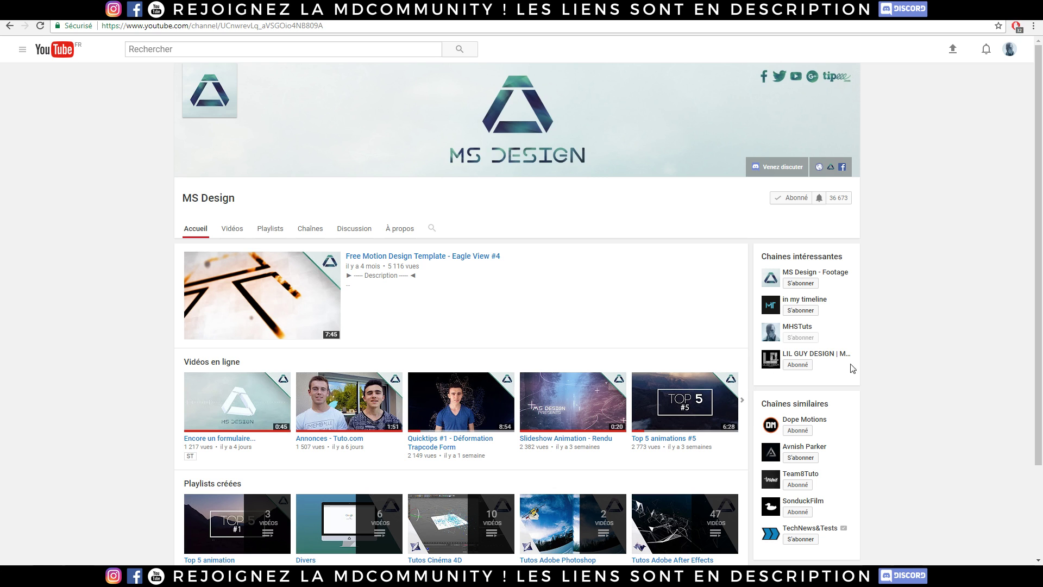
click(838, 356)
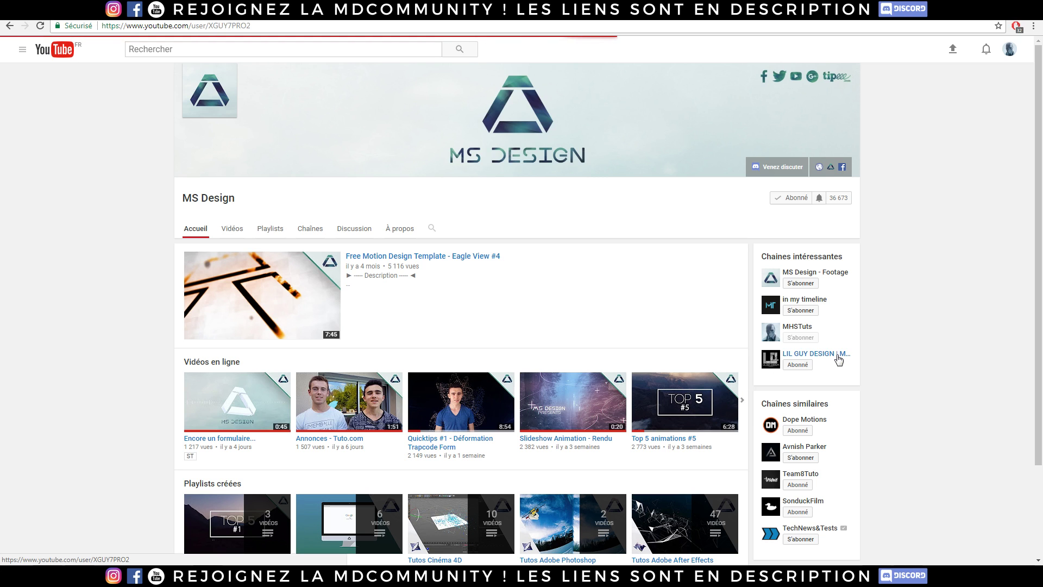
scroll(288, 240, down, 3)
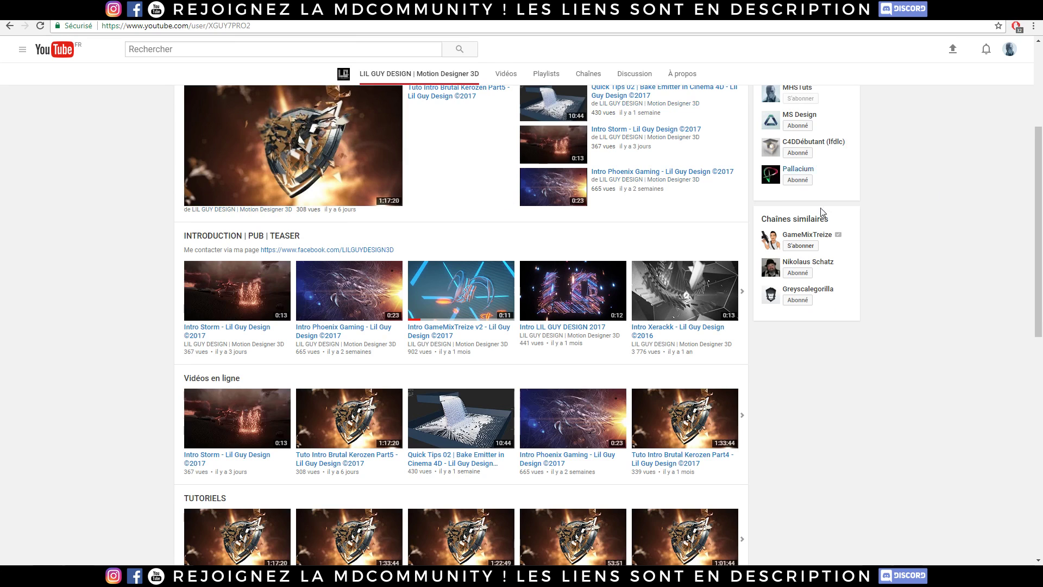
scroll(848, 248, up, 3)
Open the C4DDébutant (lfdlc) channel from the recommended channels and browse its Cinema 4D tutorials.
click(830, 332)
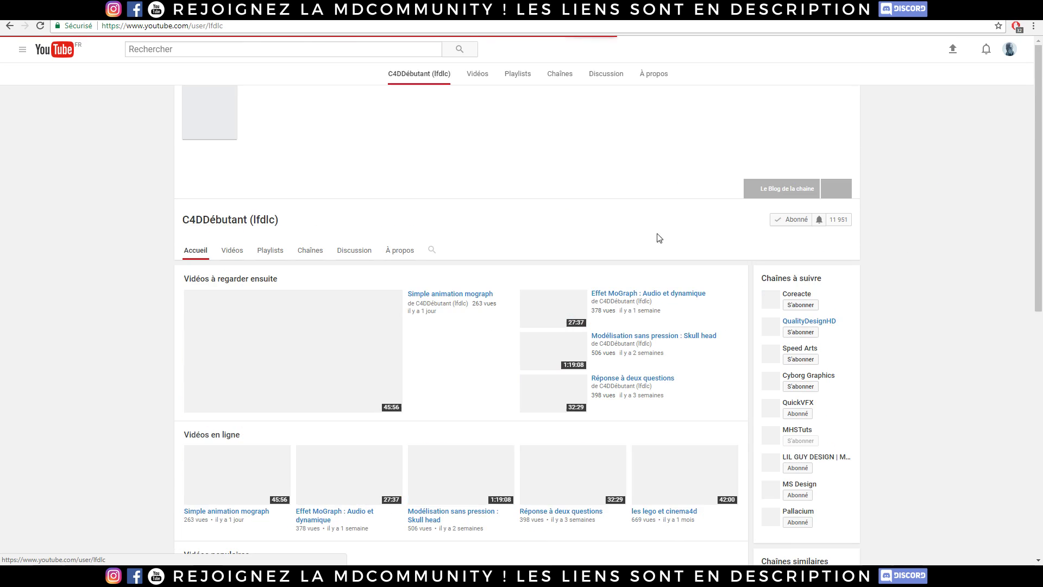
scroll(63, 311, down, 4)
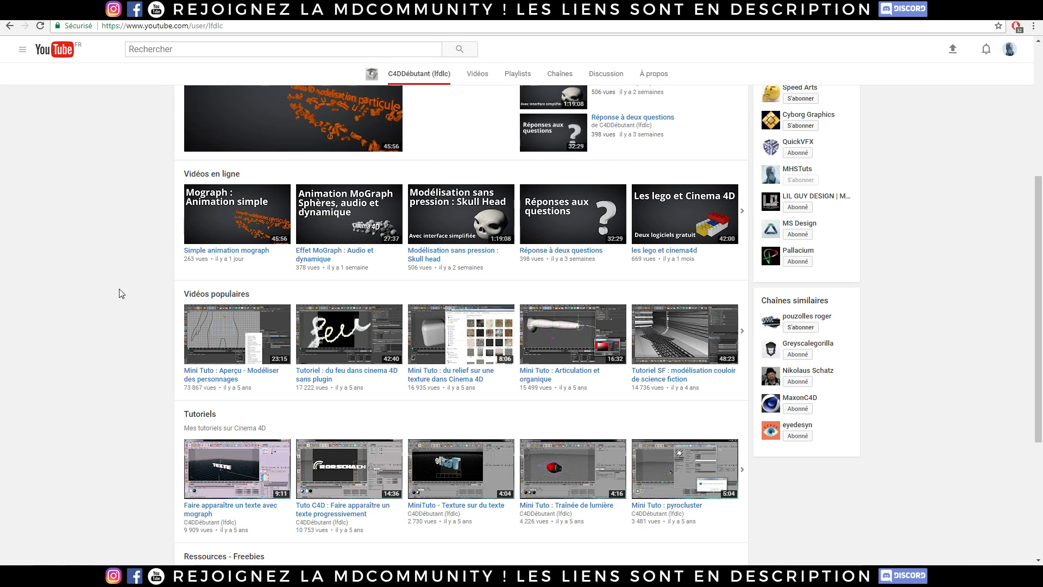
scroll(128, 296, up, 3)
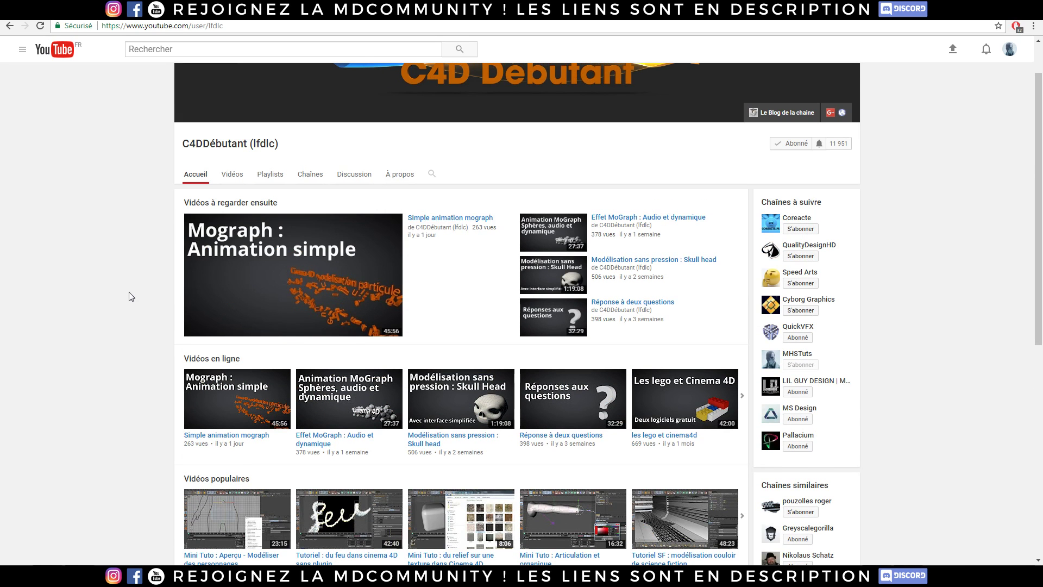